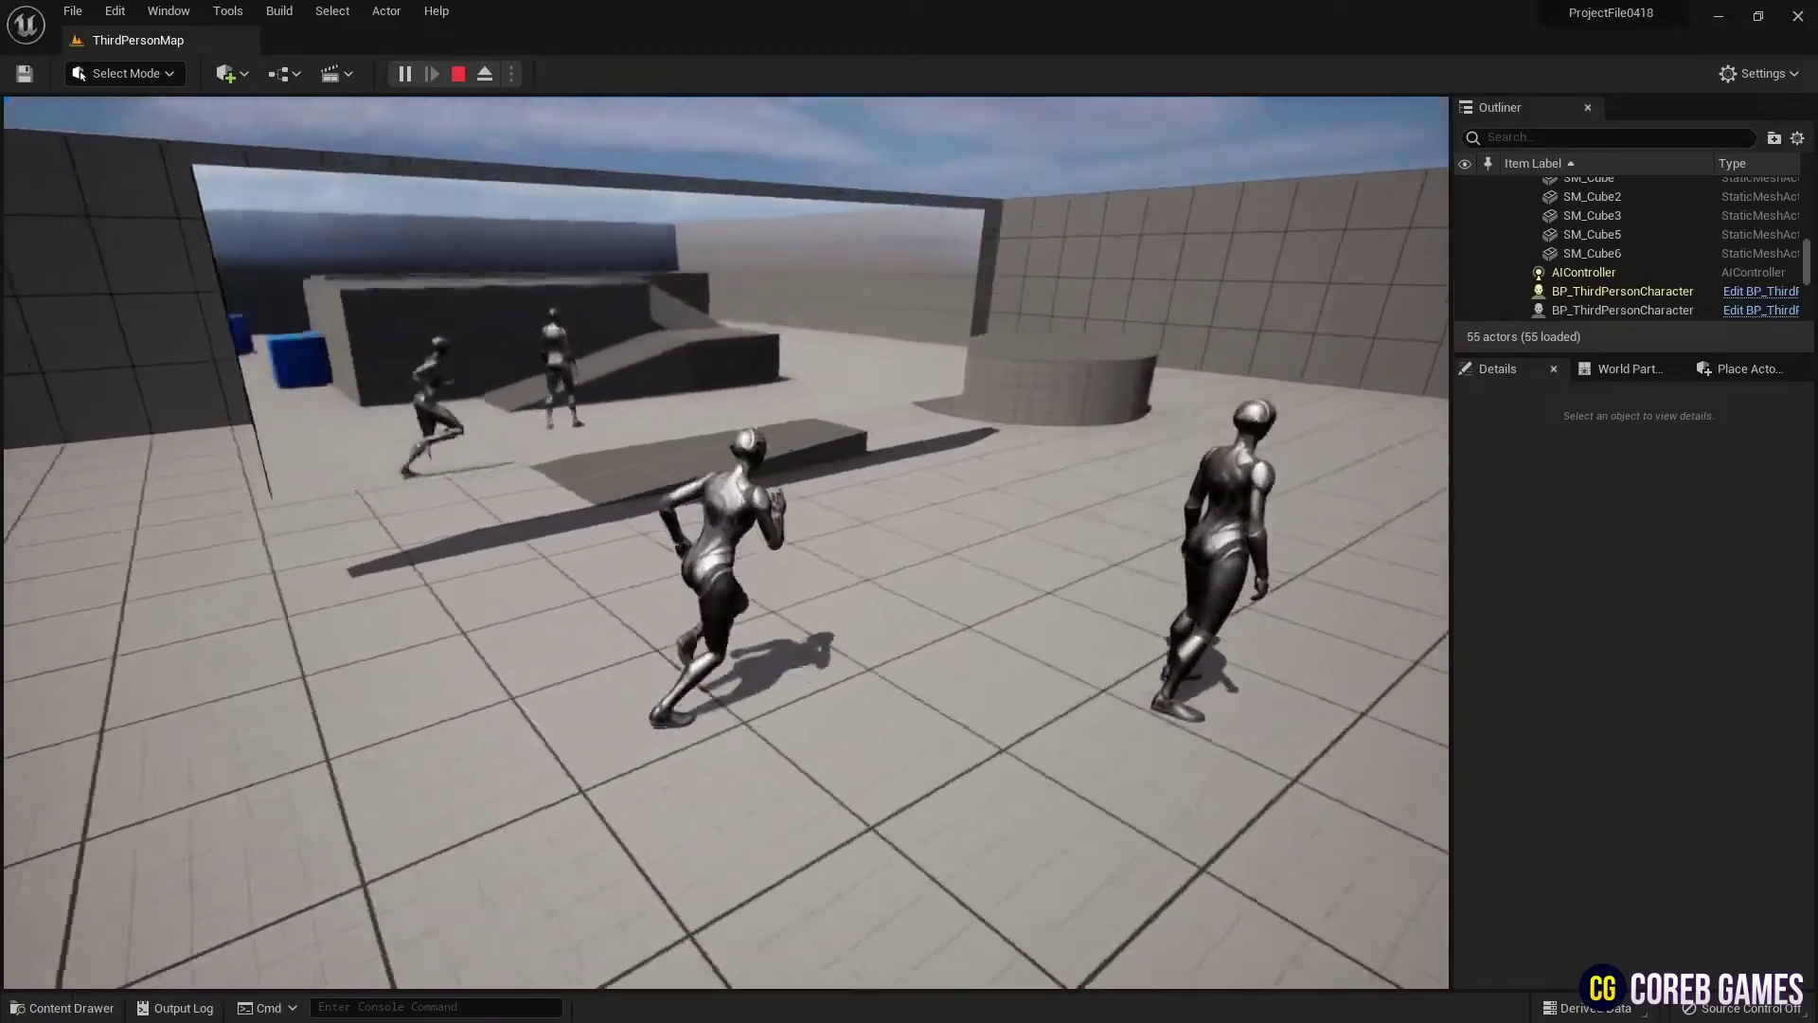
Run the character around in front of the mirror in the play session, and stop playing.
{"action": "key", "text": "w"}
{"action": "key", "text": "w"}
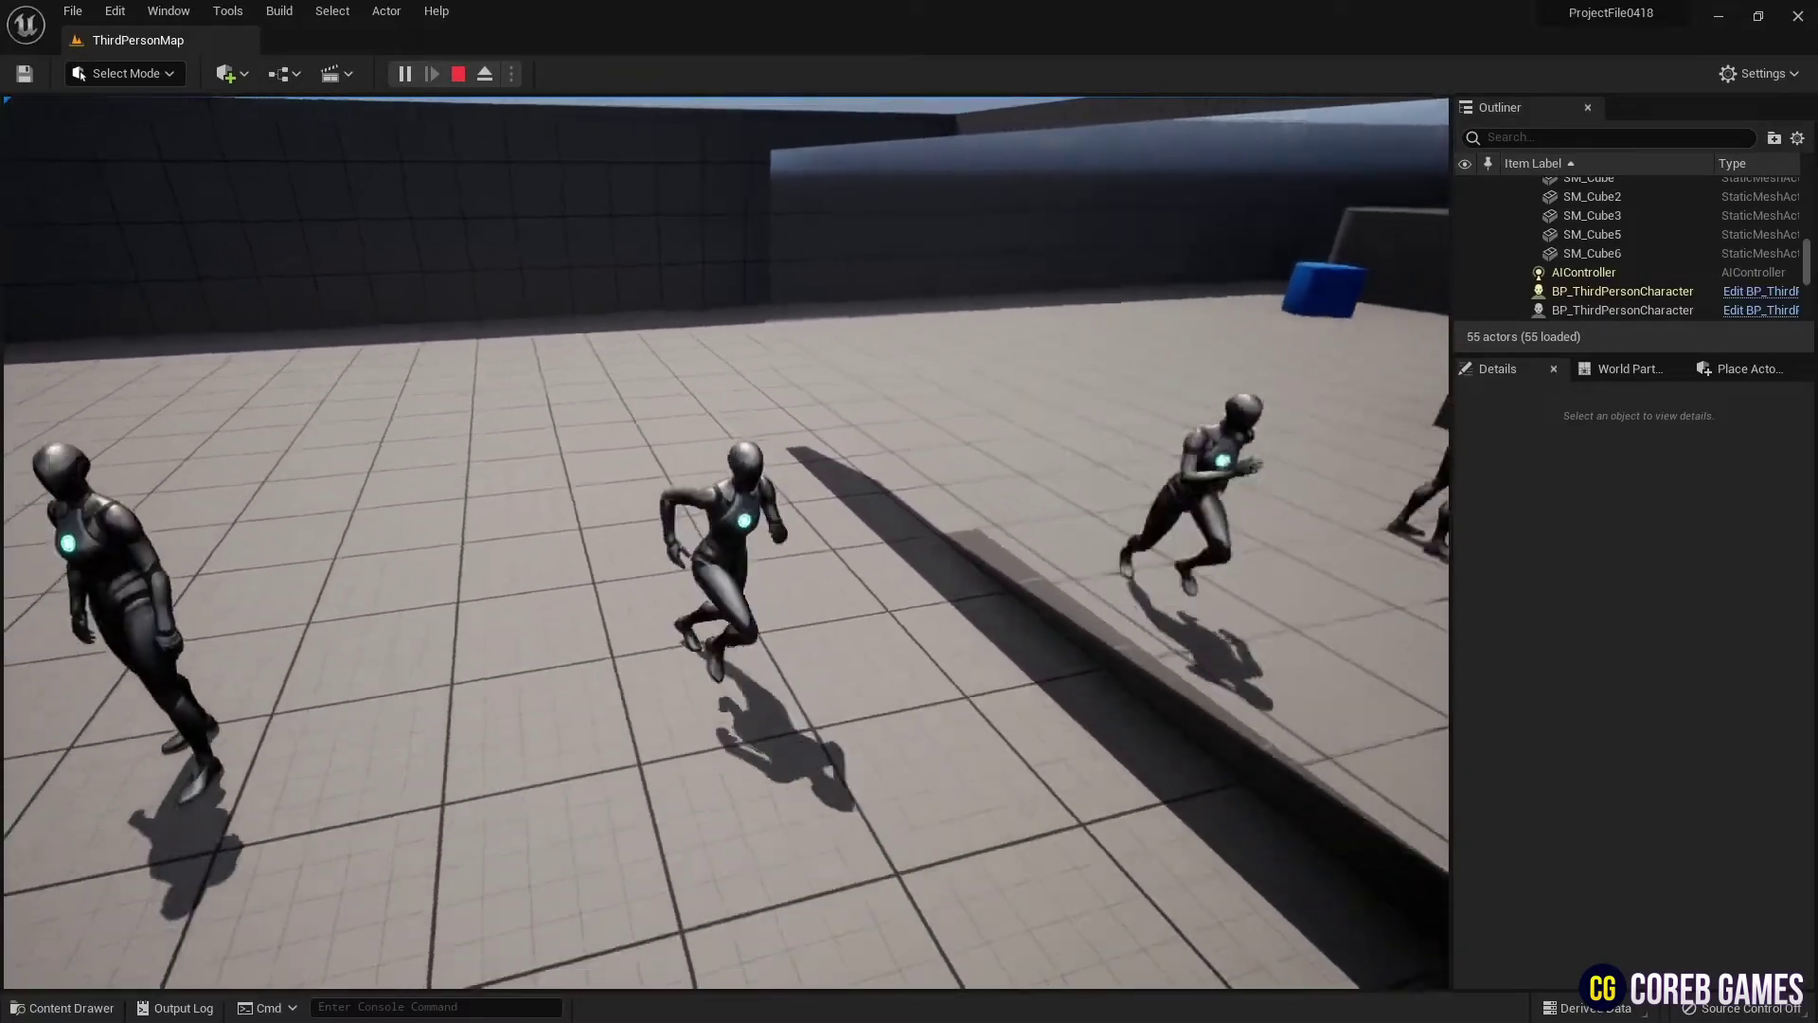
{"action": "key", "text": "Escape"}
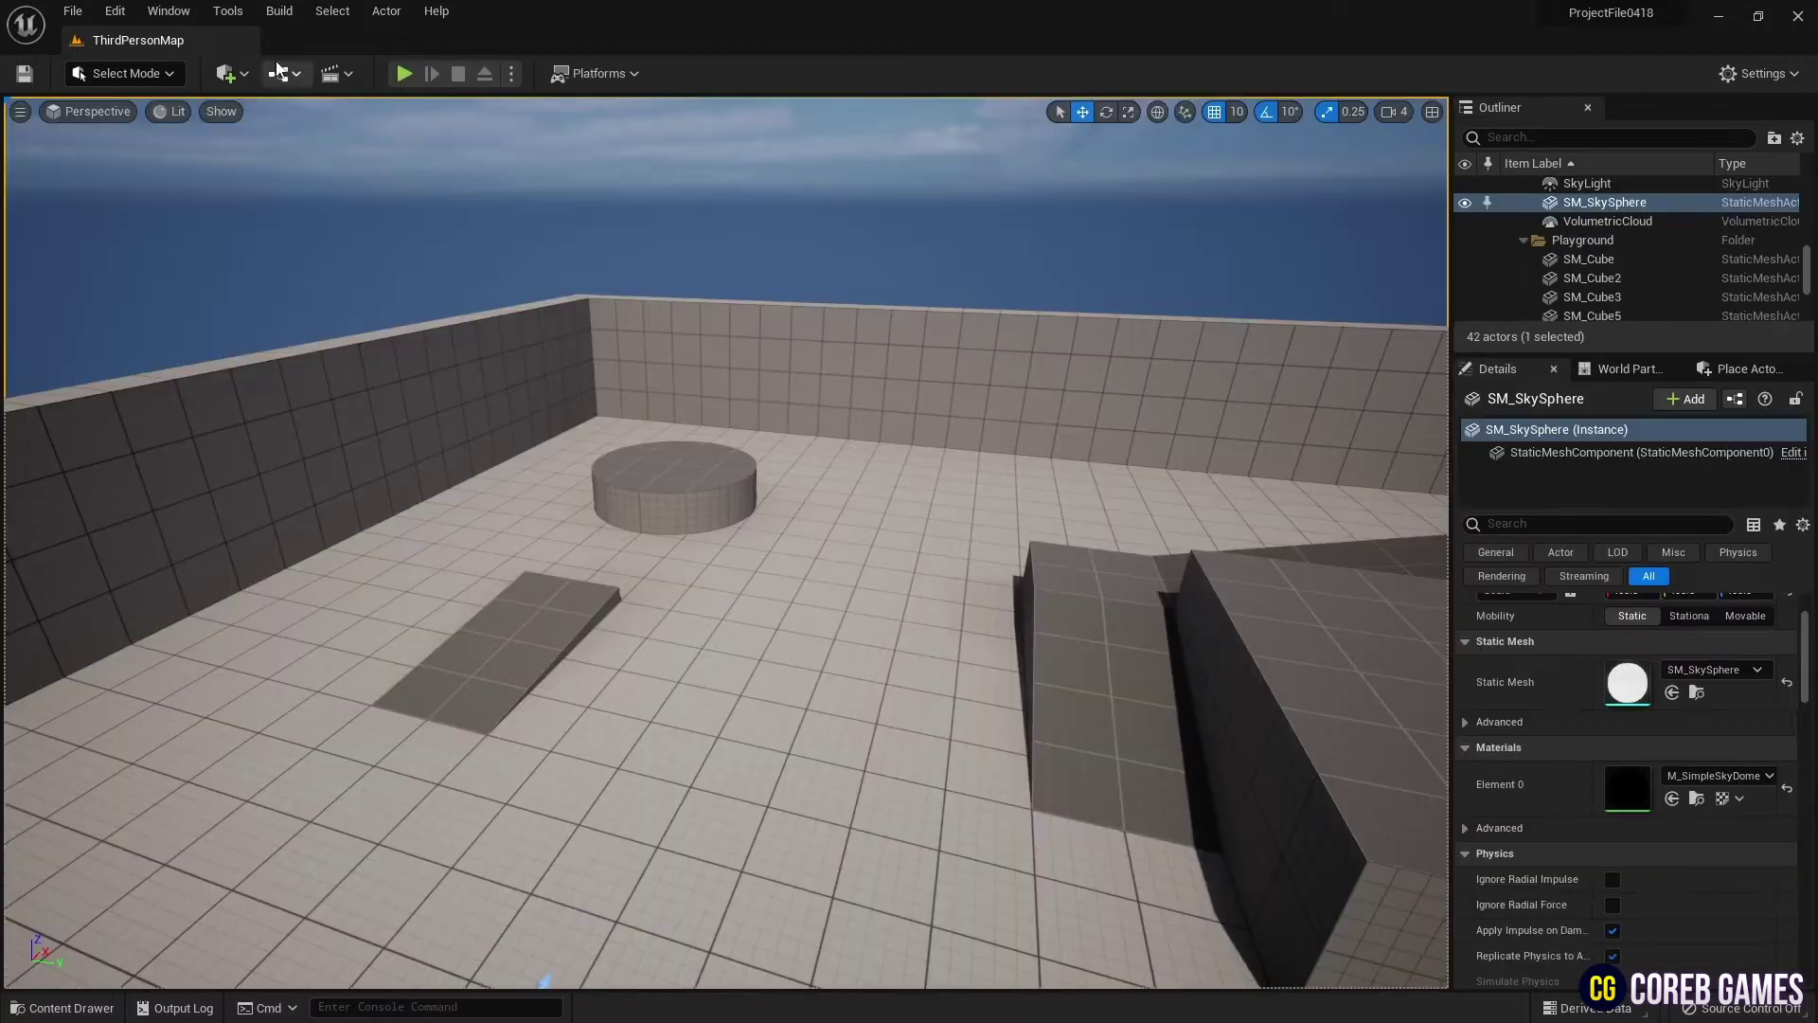
Open the project settings at the Engine - Rendering page.
{"action": "left_click", "coordinate": [115, 11]}
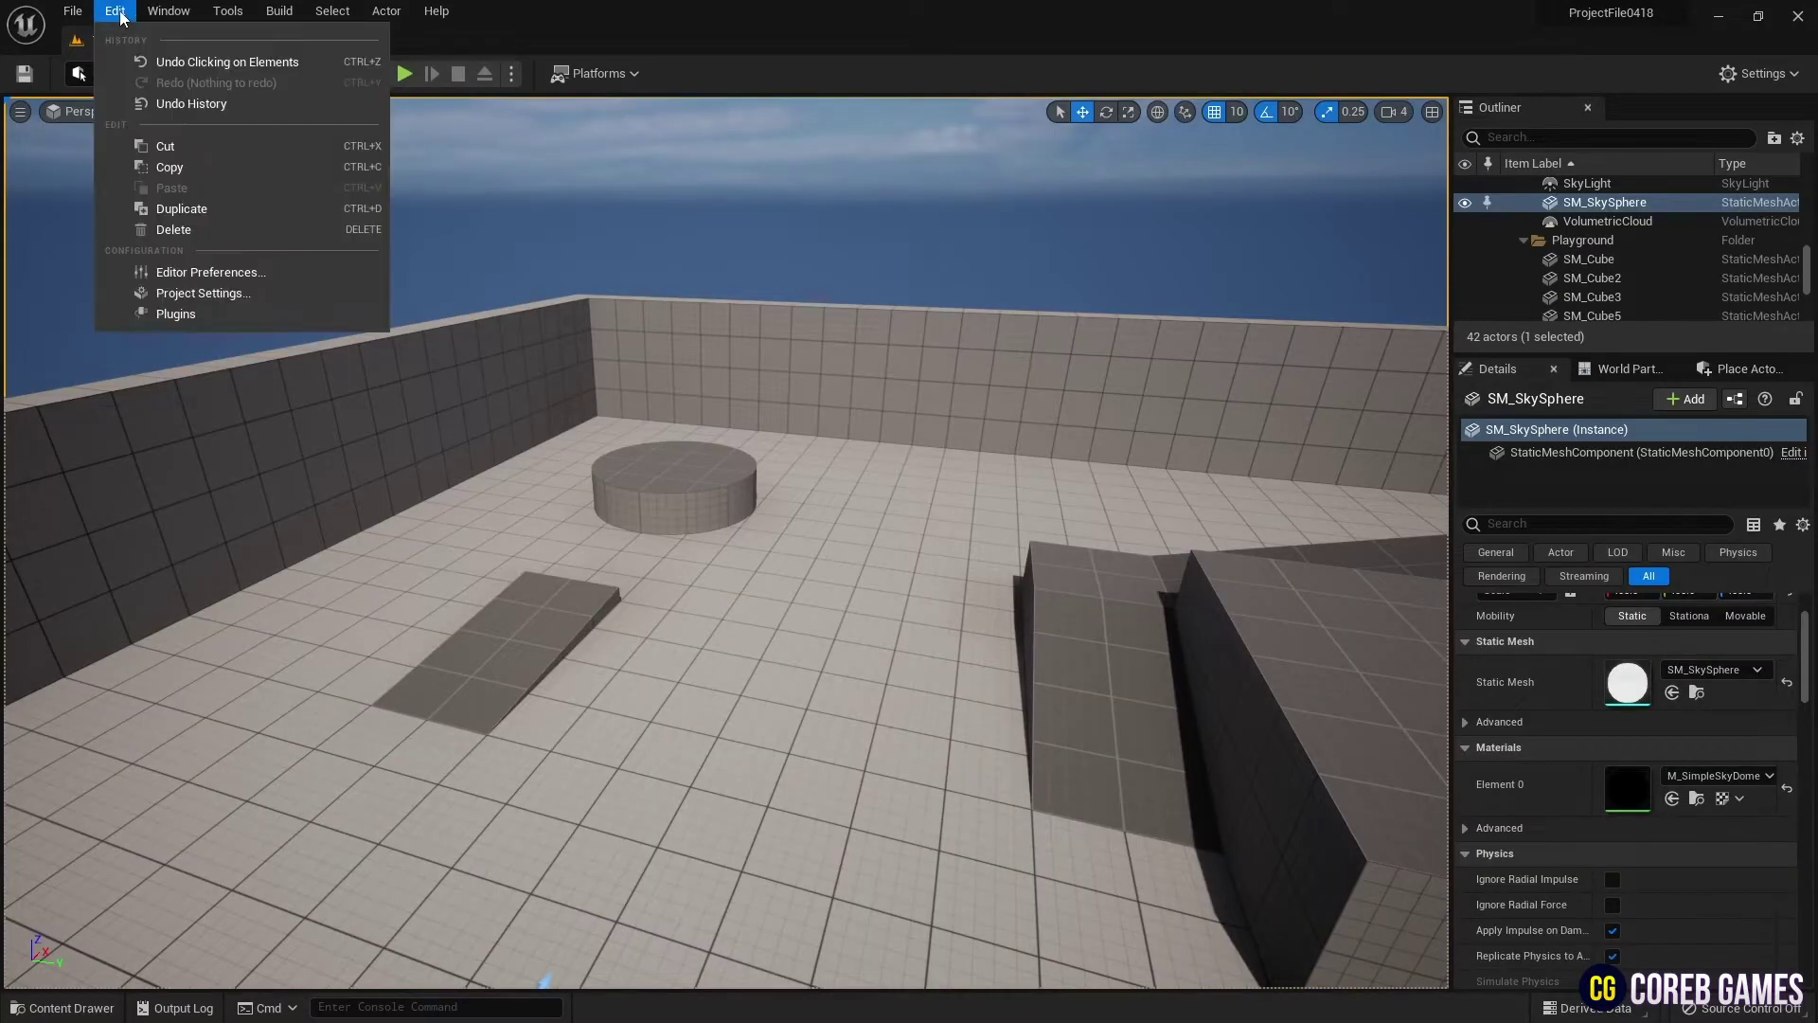
{"action": "left_click", "coordinate": [245, 297]}
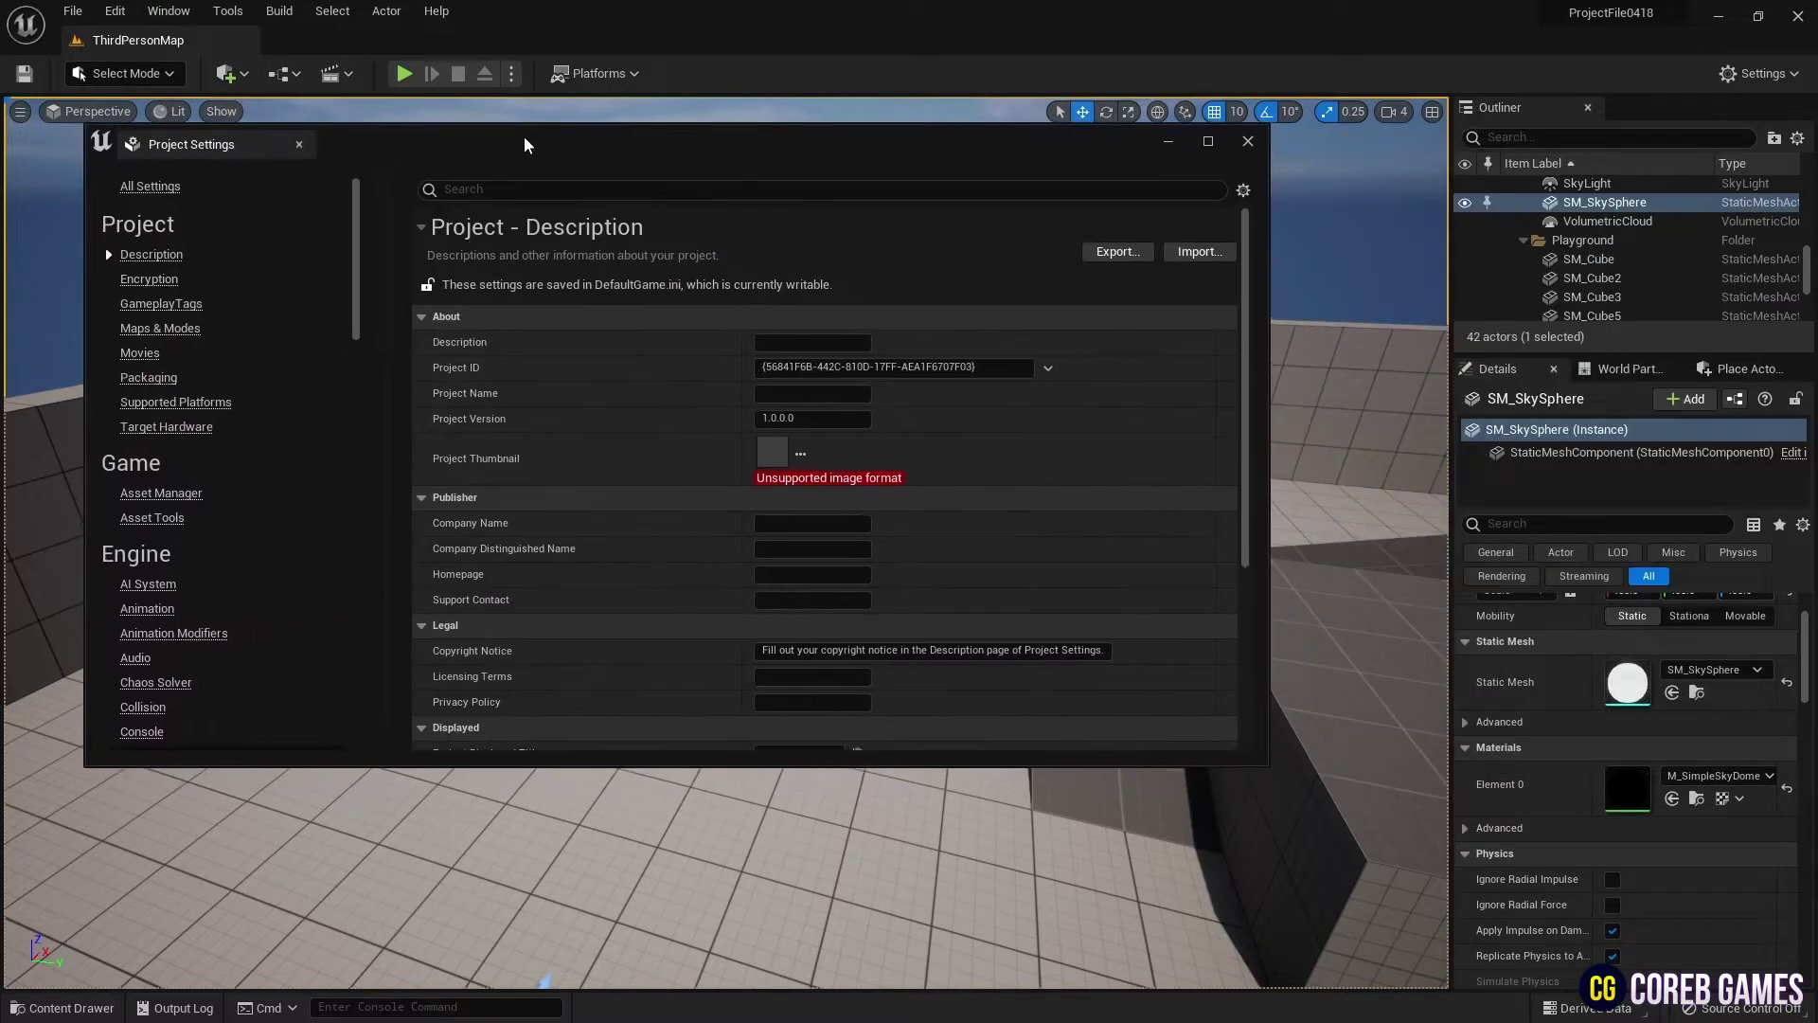
{"action": "left_click_drag", "start_coordinate": [525, 140], "coordinate": [540, 148]}
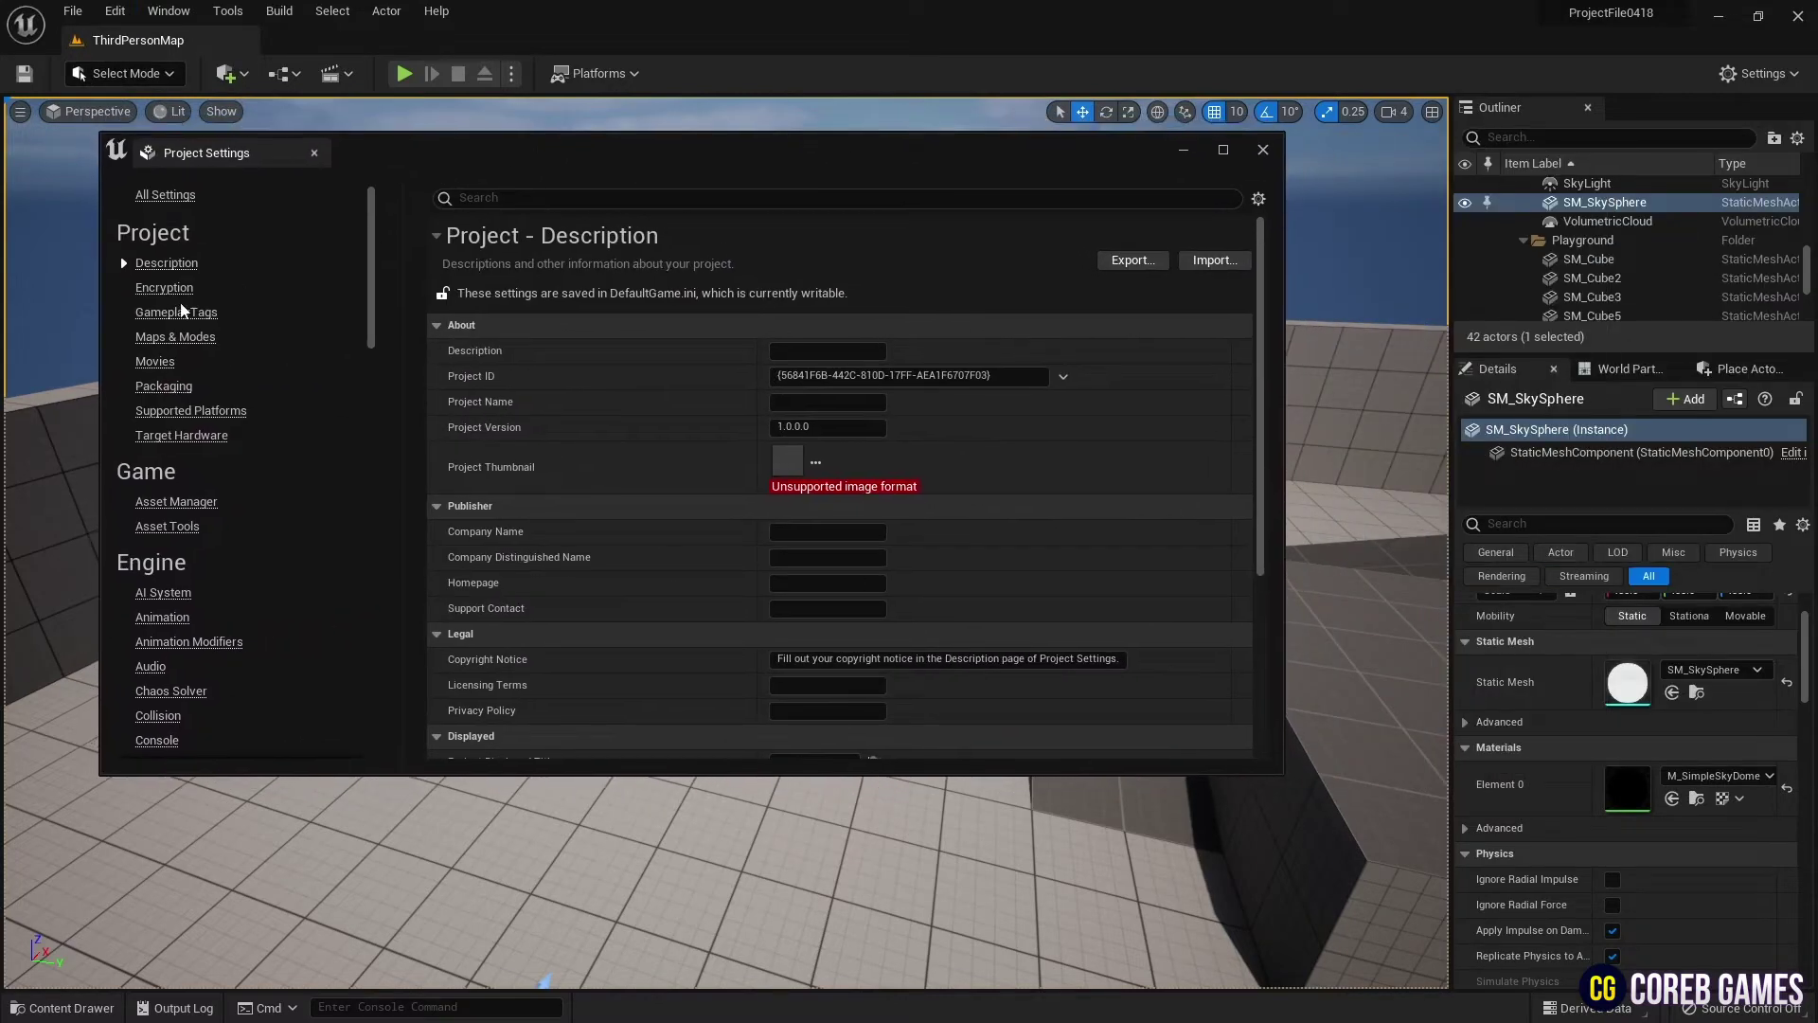
{"action": "scroll", "coordinate": [197, 326], "scroll_direction": "down", "scroll_amount": 5}
{"action": "scroll", "coordinate": [219, 357], "scroll_direction": "down", "scroll_amount": 8}
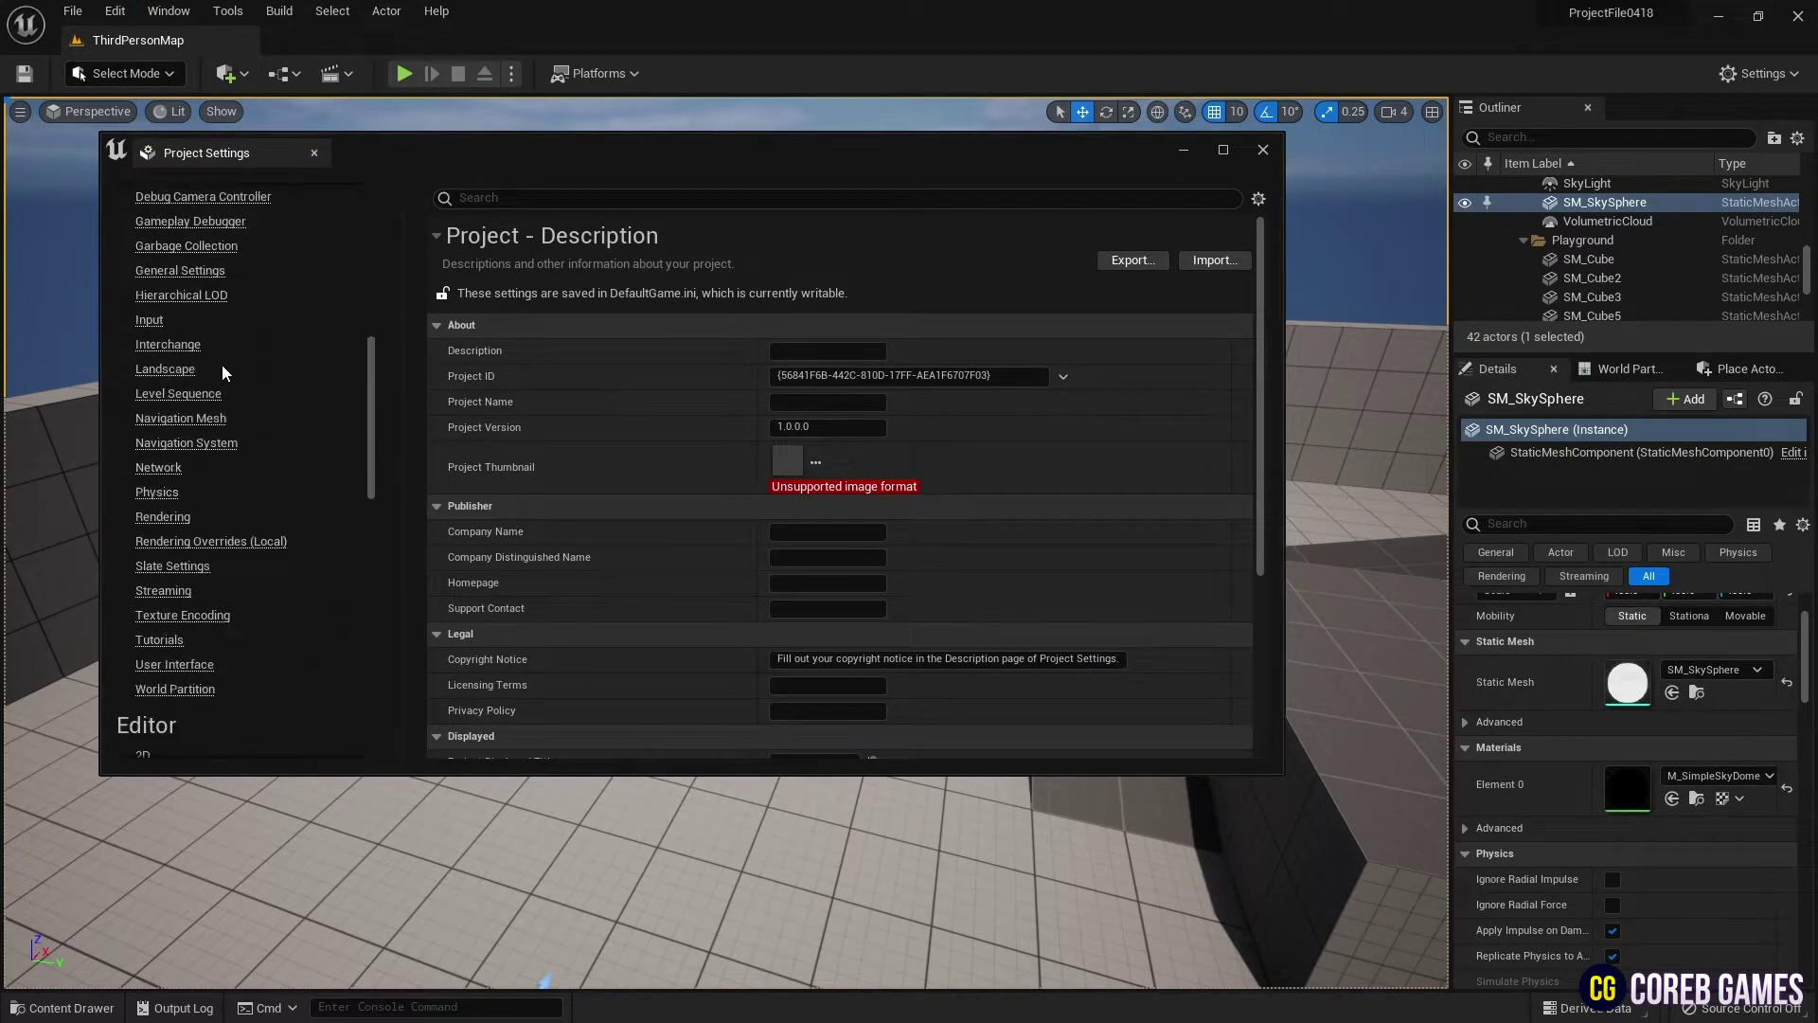
{"action": "left_click", "coordinate": [163, 487]}
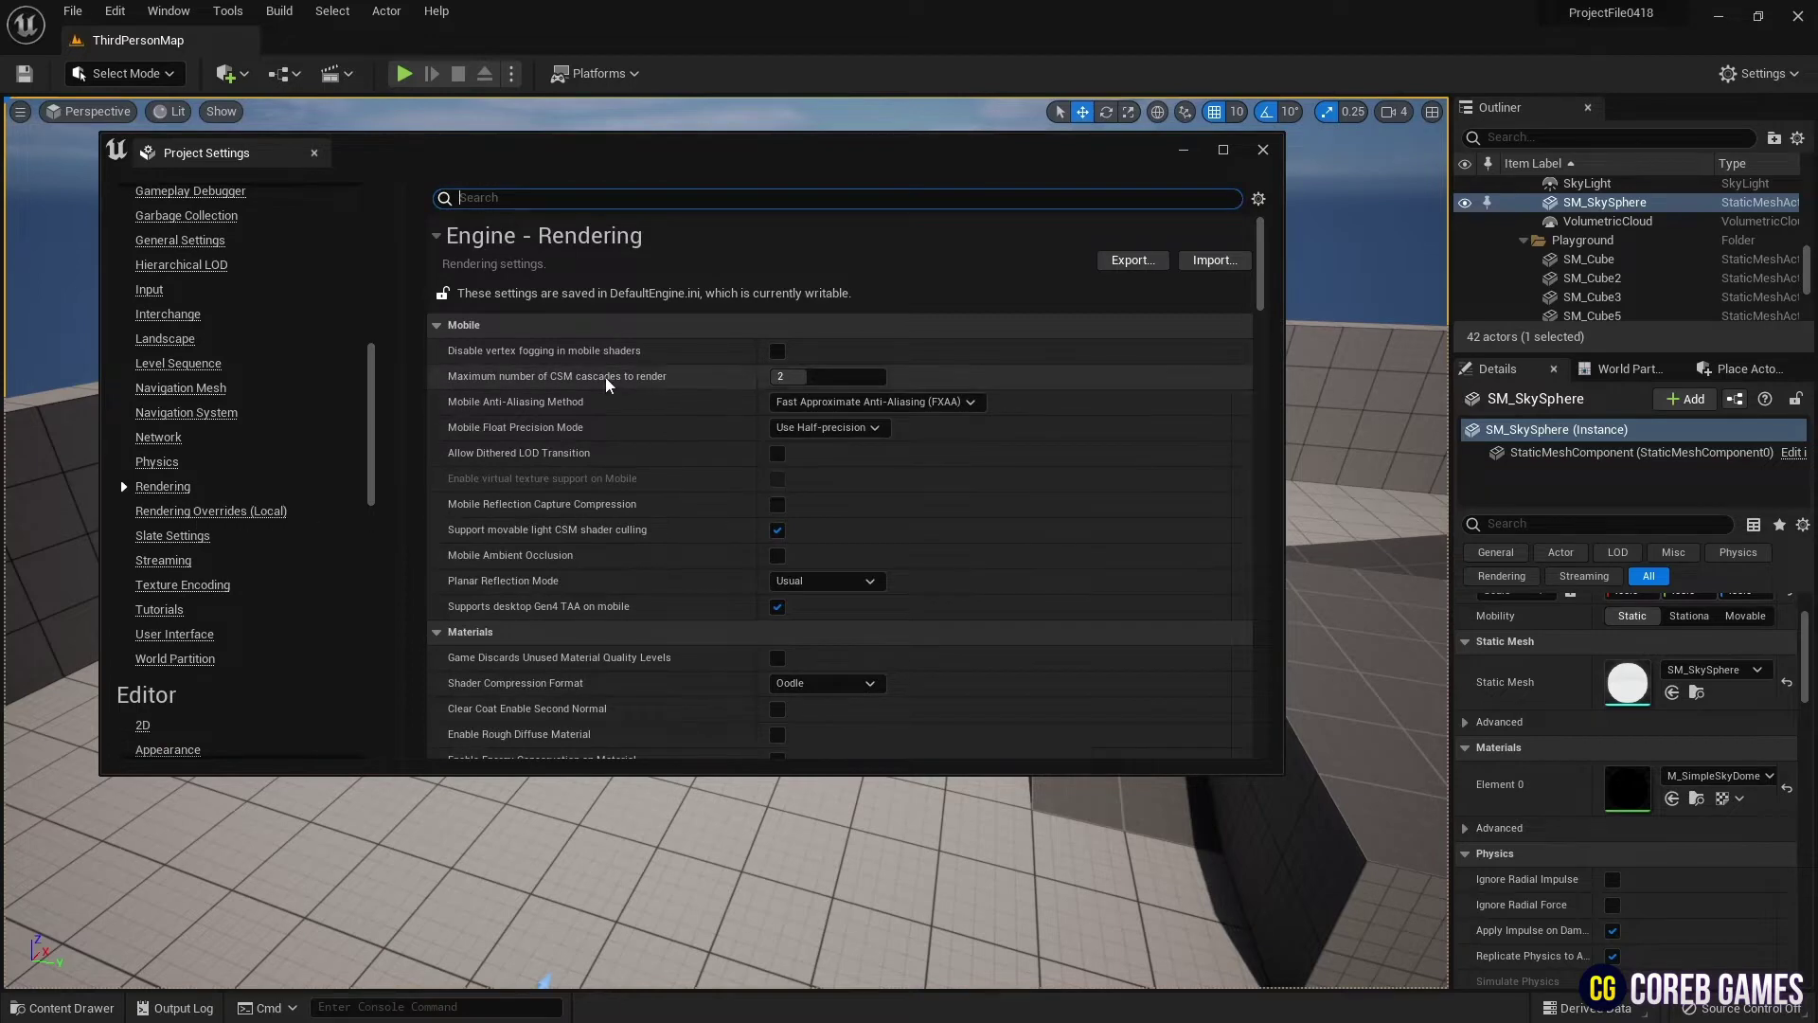
Set the Reflection Method to Lumen and the Dynamic Global Illumination Method to Screen Space (Beta).
{"action": "scroll", "coordinate": [621, 391], "scroll_direction": "down", "scroll_amount": 8}
{"action": "scroll", "coordinate": [621, 391], "scroll_direction": "down", "scroll_amount": 10}
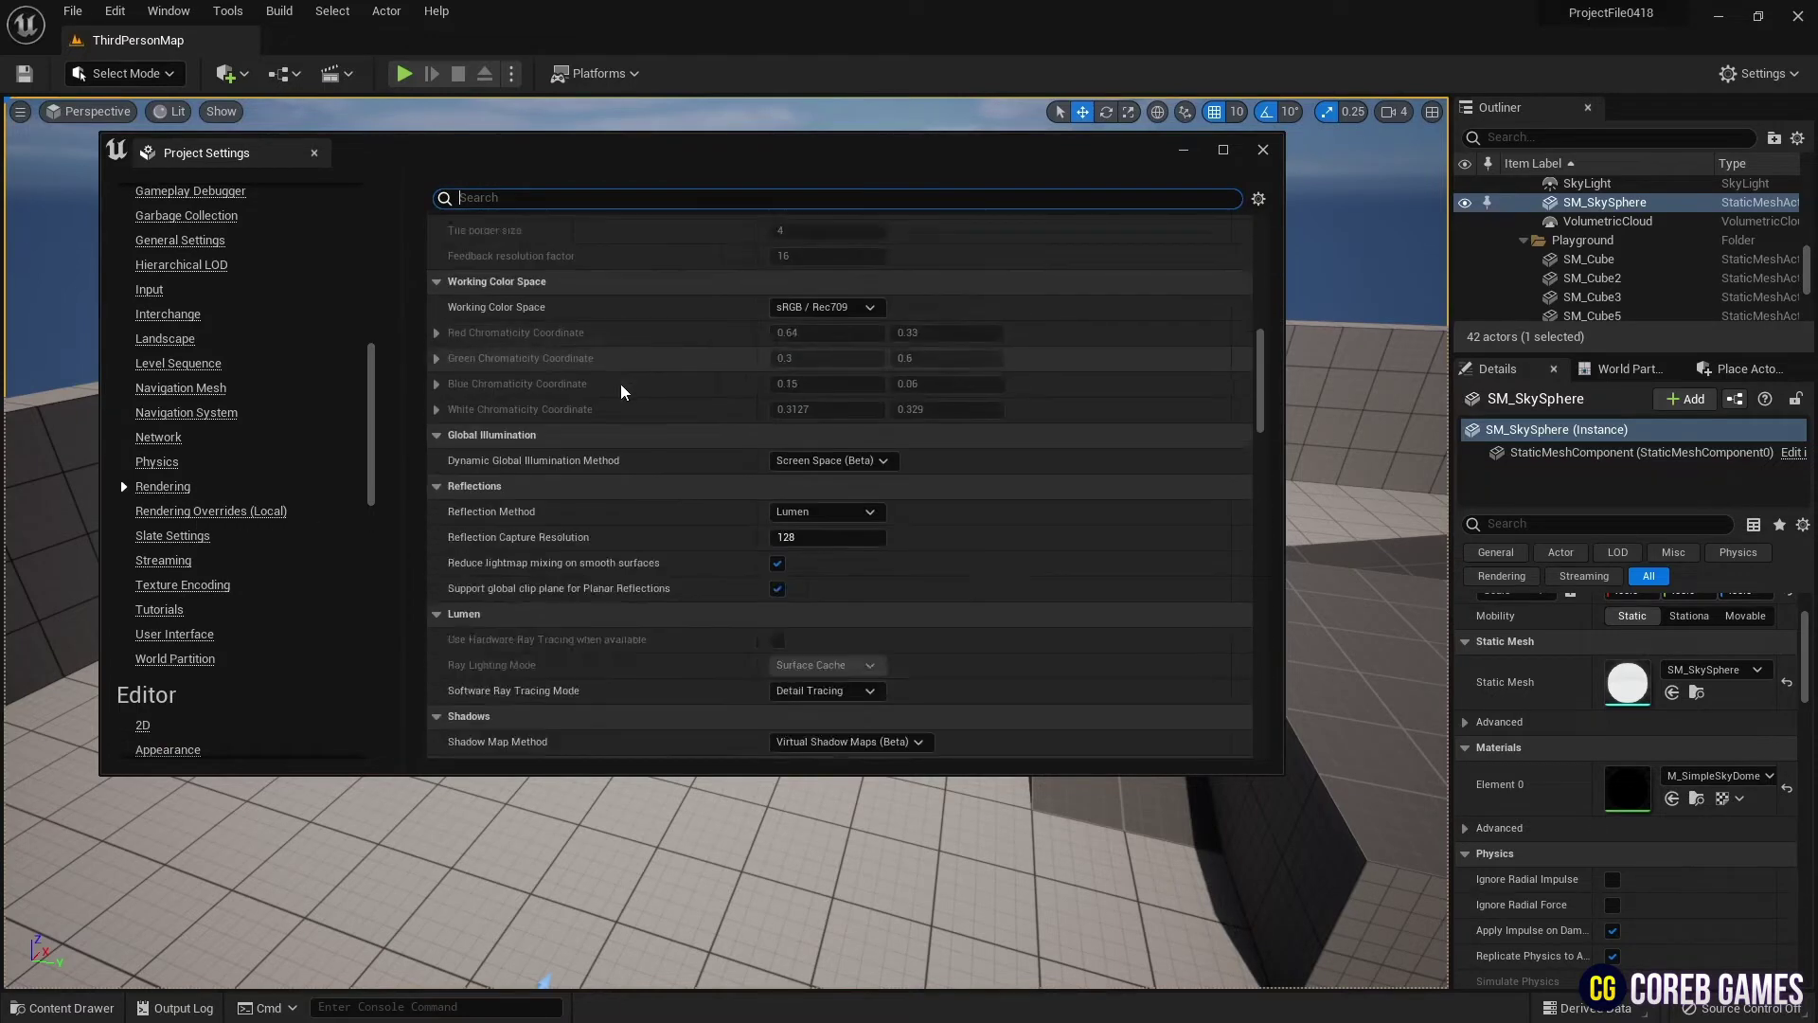
{"action": "scroll", "coordinate": [700, 435], "scroll_direction": "up", "scroll_amount": 2}
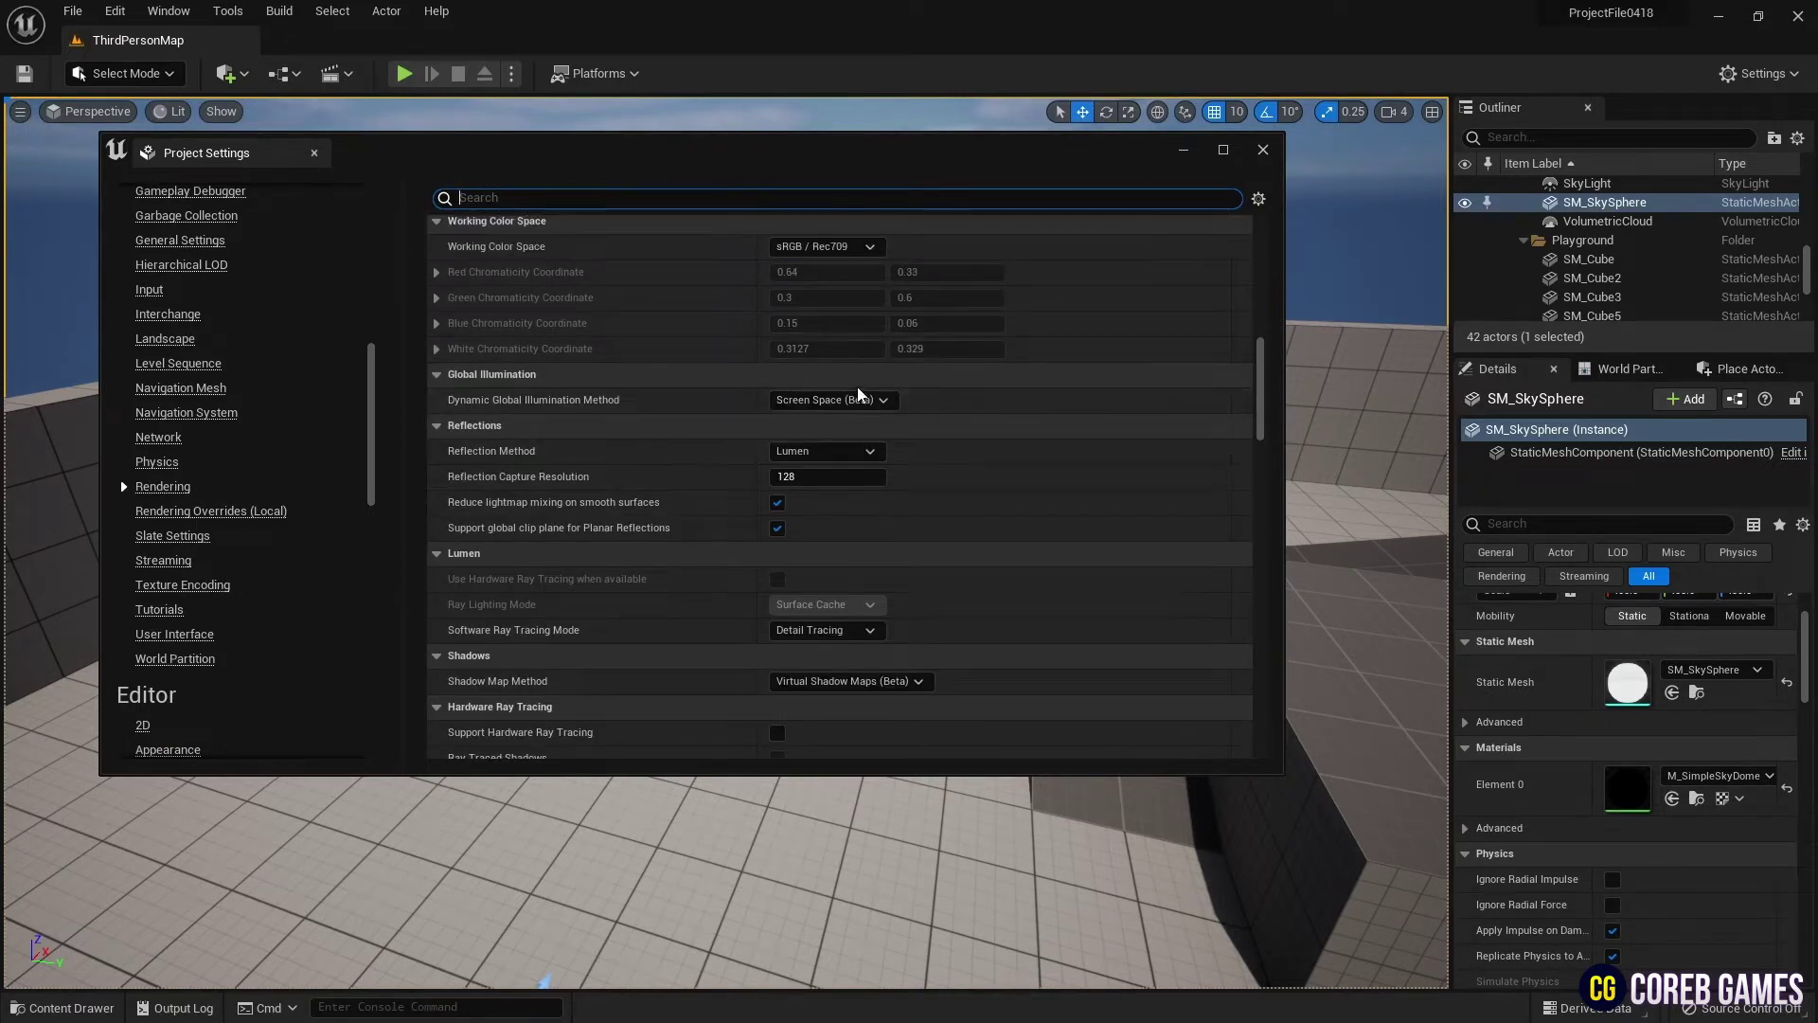
{"action": "scroll", "coordinate": [693, 444], "scroll_direction": "up", "scroll_amount": 1}
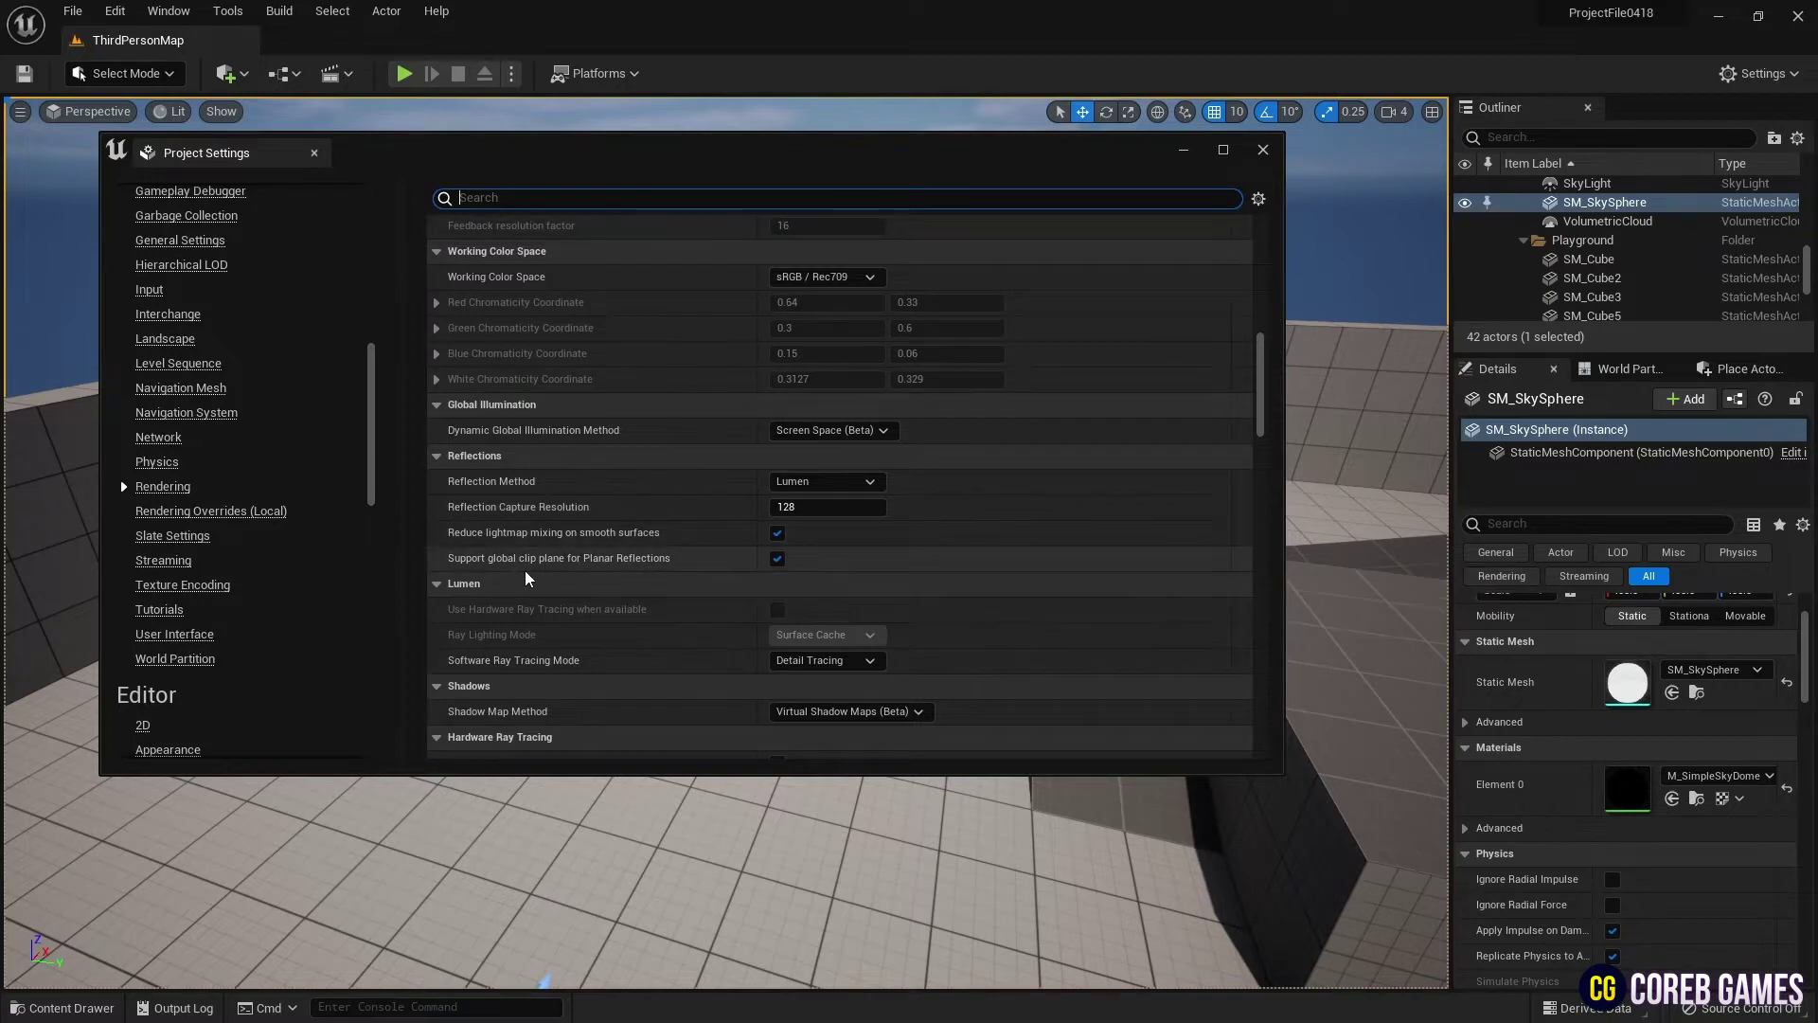
{"action": "left_click", "coordinate": [829, 481]}
{"action": "left_click", "coordinate": [811, 520]}
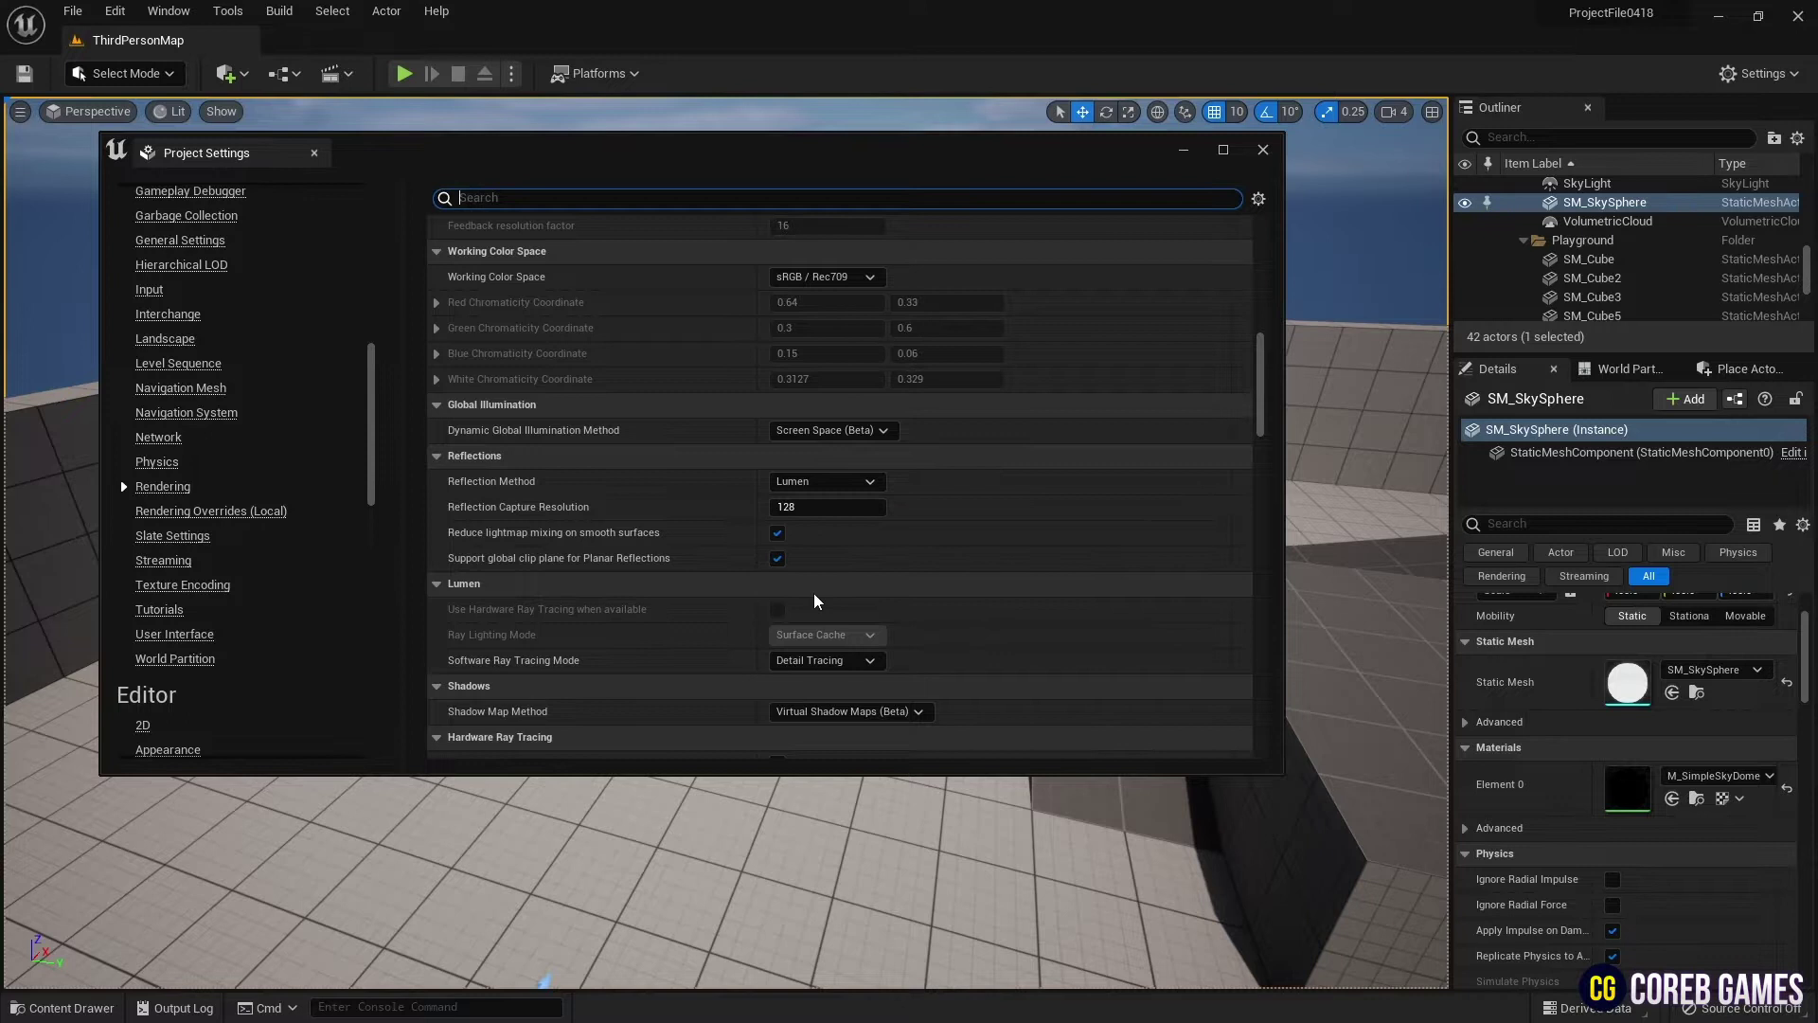
{"action": "left_click", "coordinate": [830, 430]}
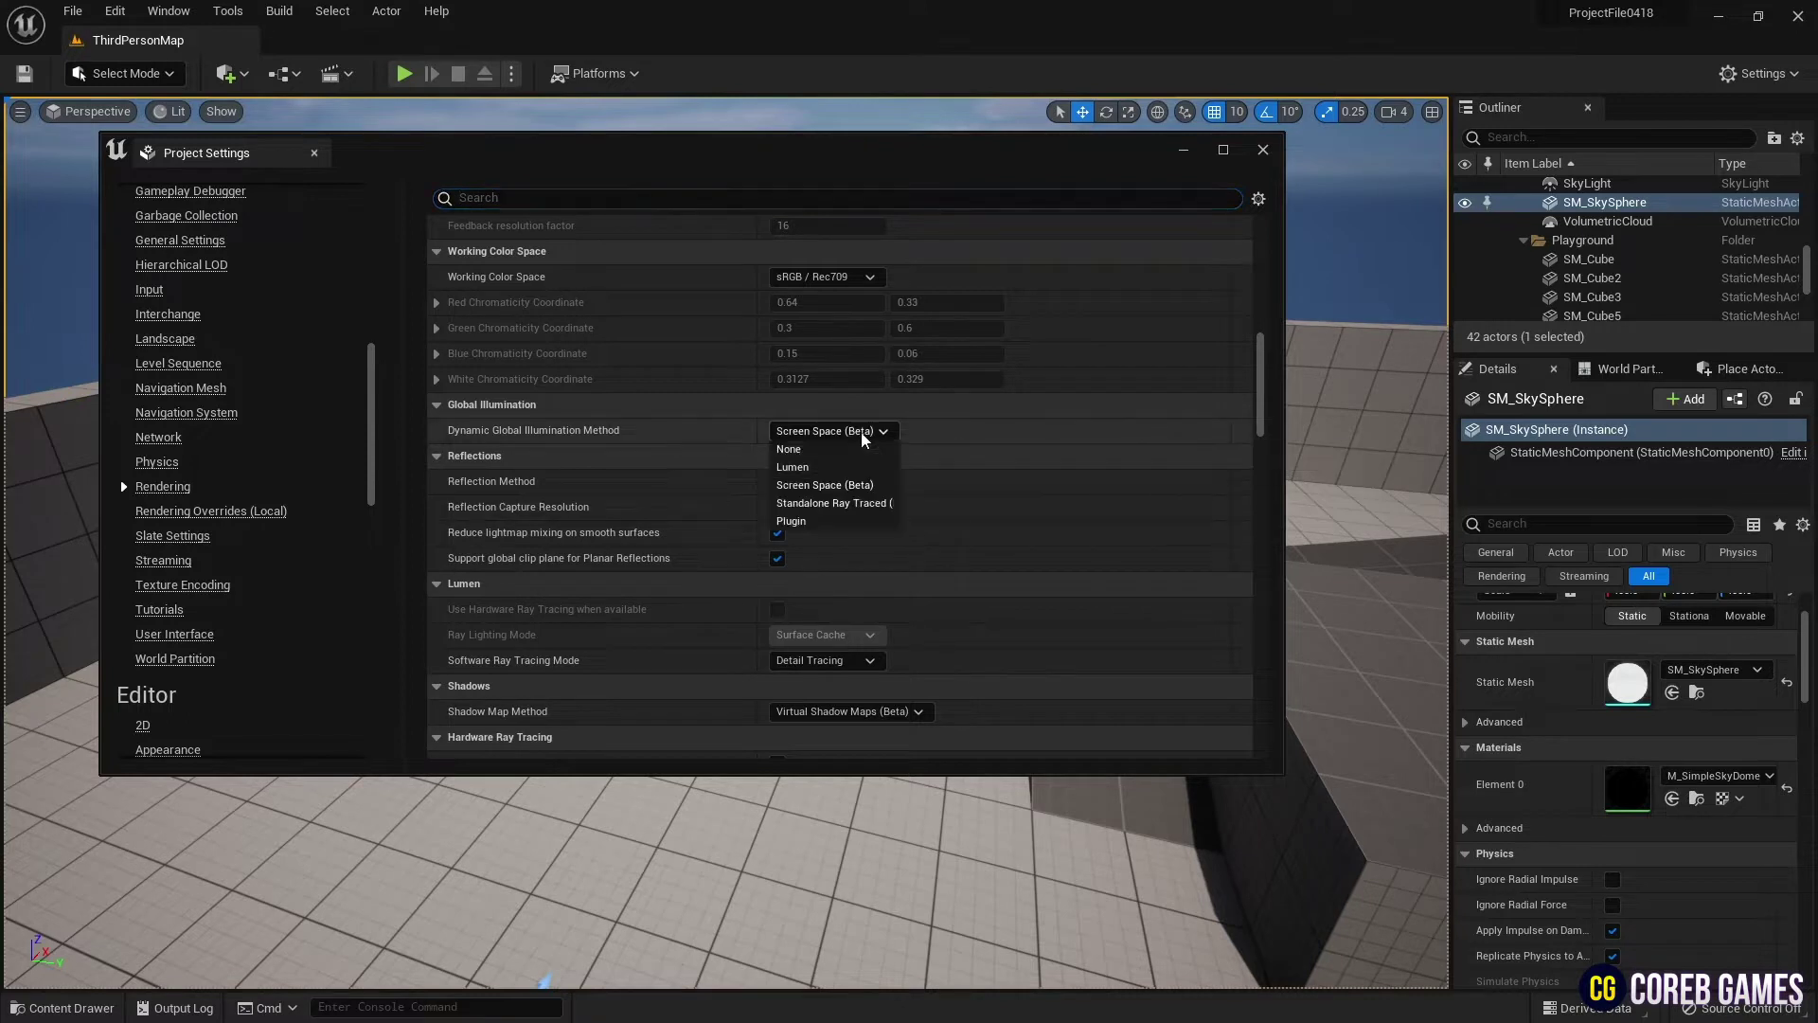
{"action": "left_click", "coordinate": [829, 485]}
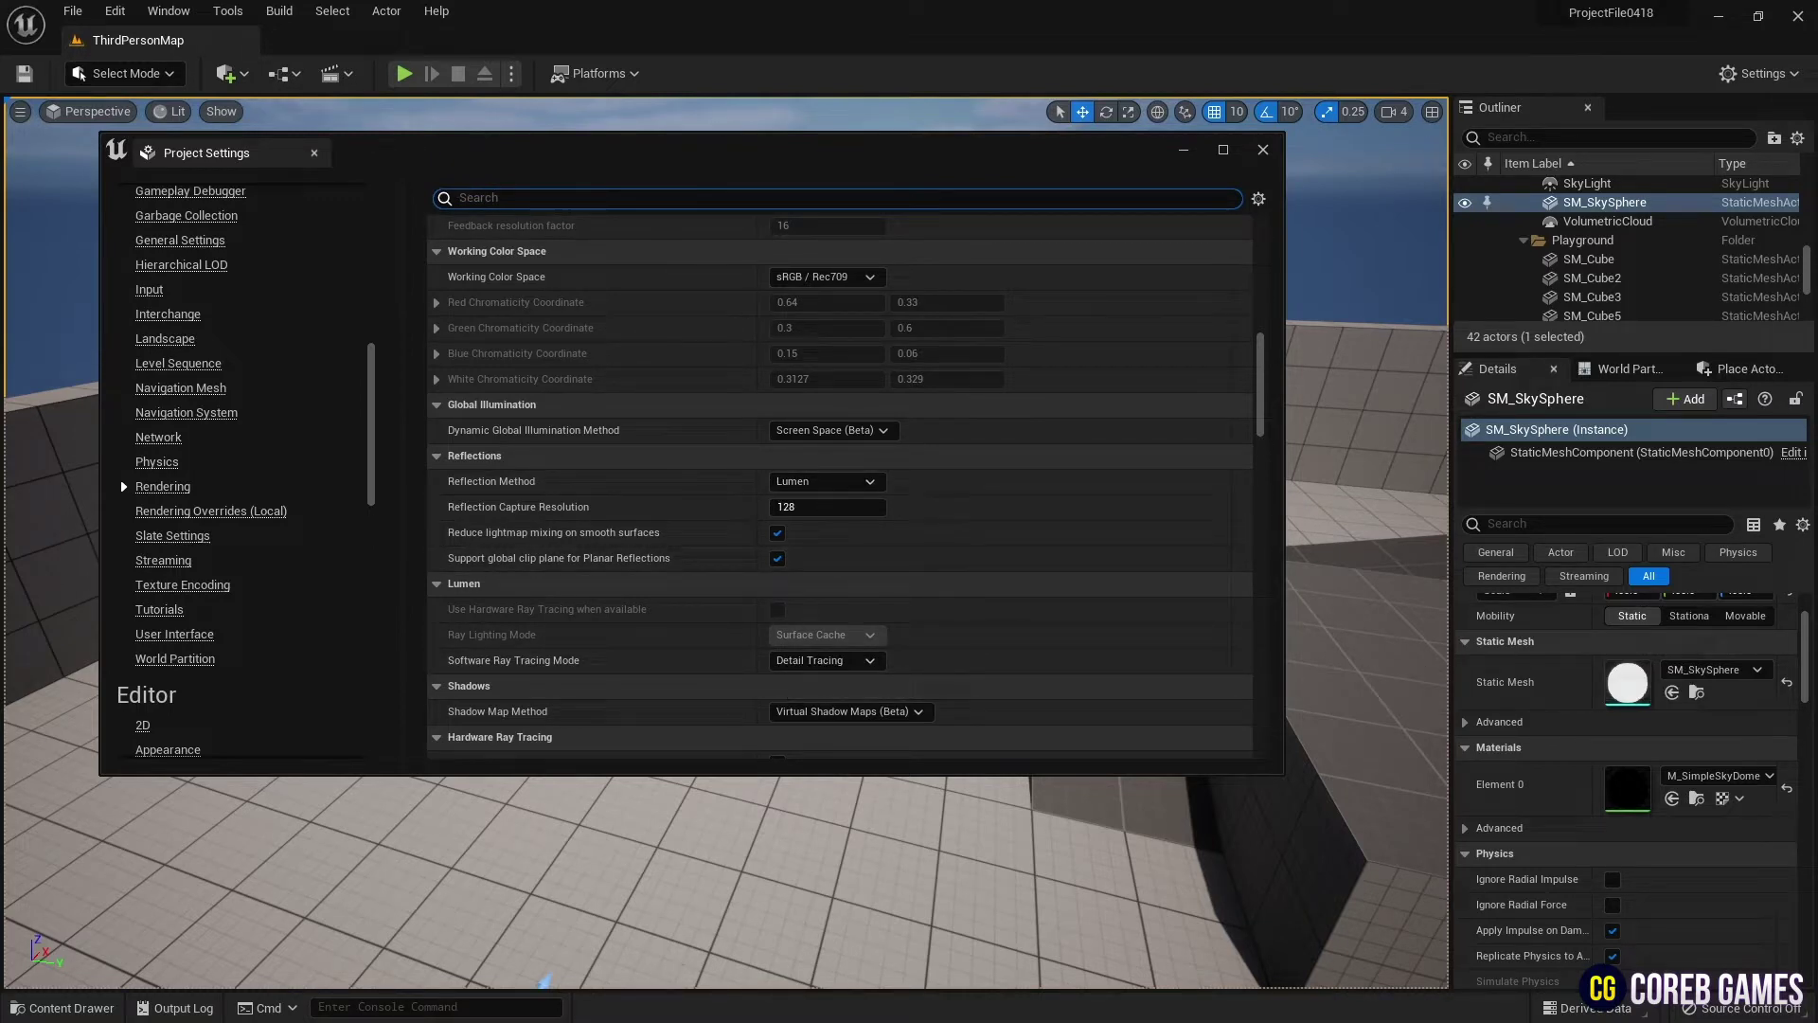
Search the project settings for "motion" to check the Motion Blur option, and close the settings.
{"action": "type", "text": "mol"}
{"action": "key", "text": "BackSpace"}
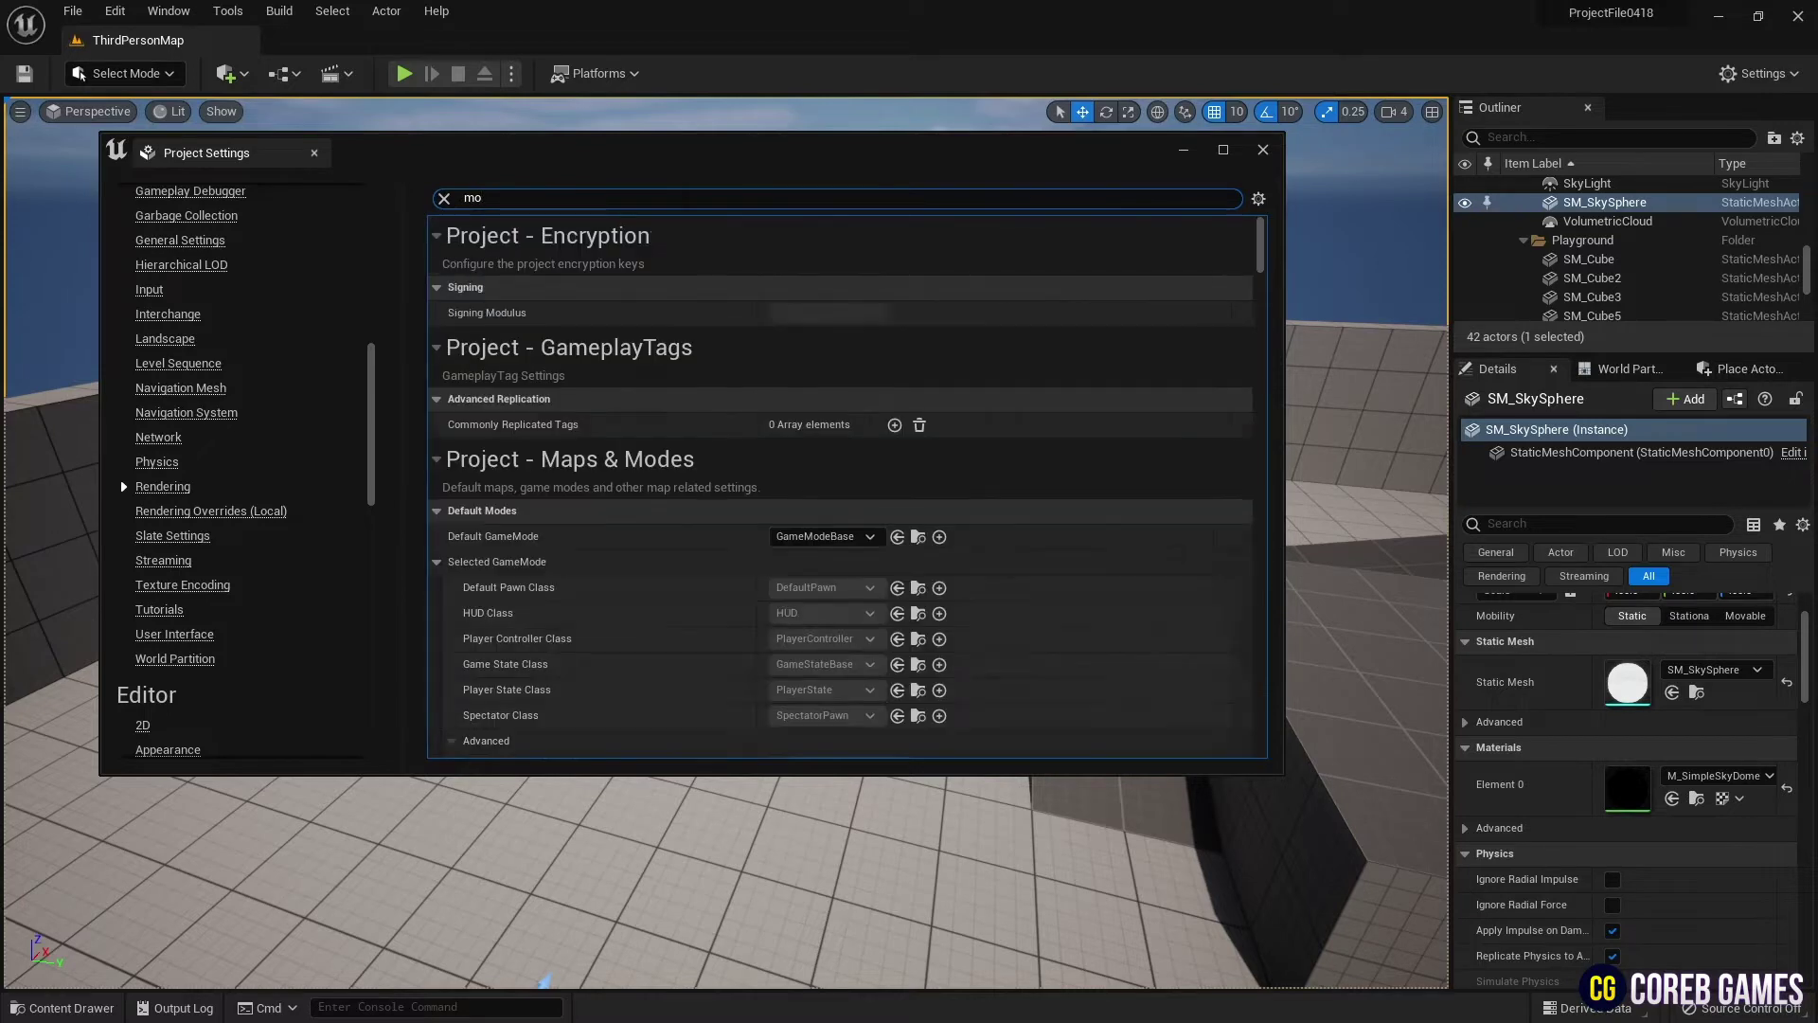
{"action": "type", "text": "tion"}
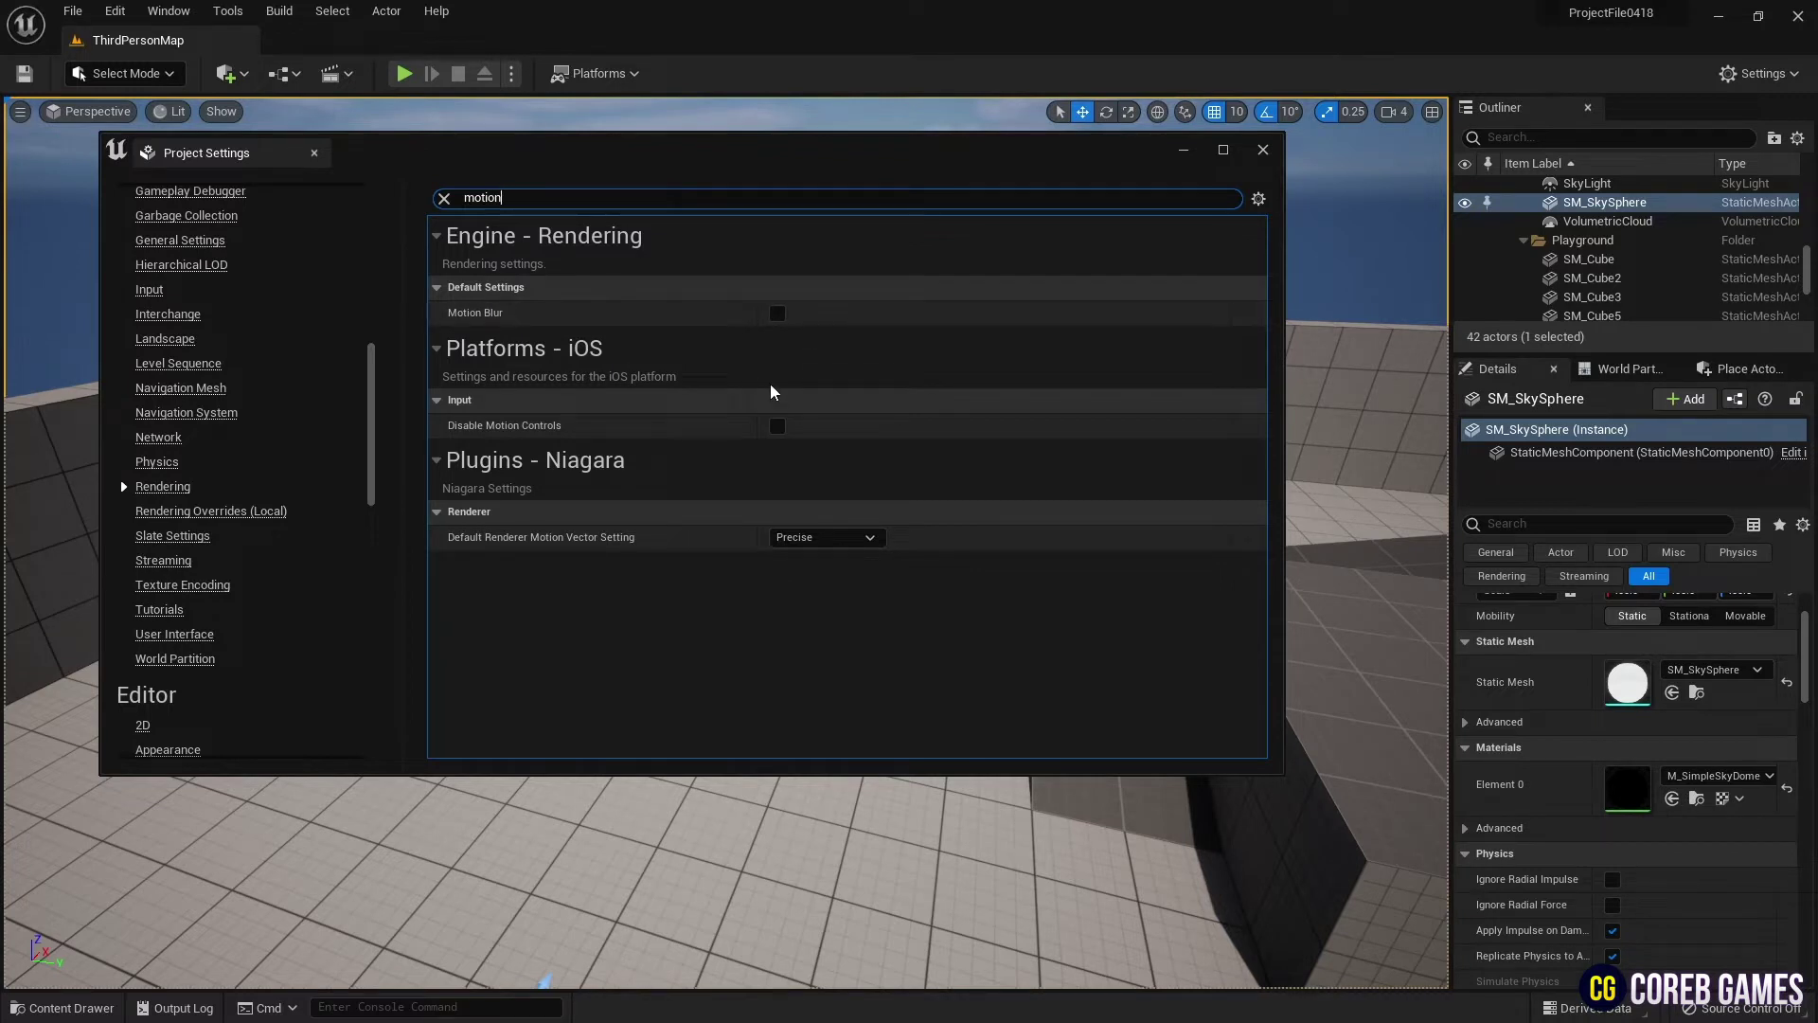
{"action": "left_click", "coordinate": [1263, 151]}
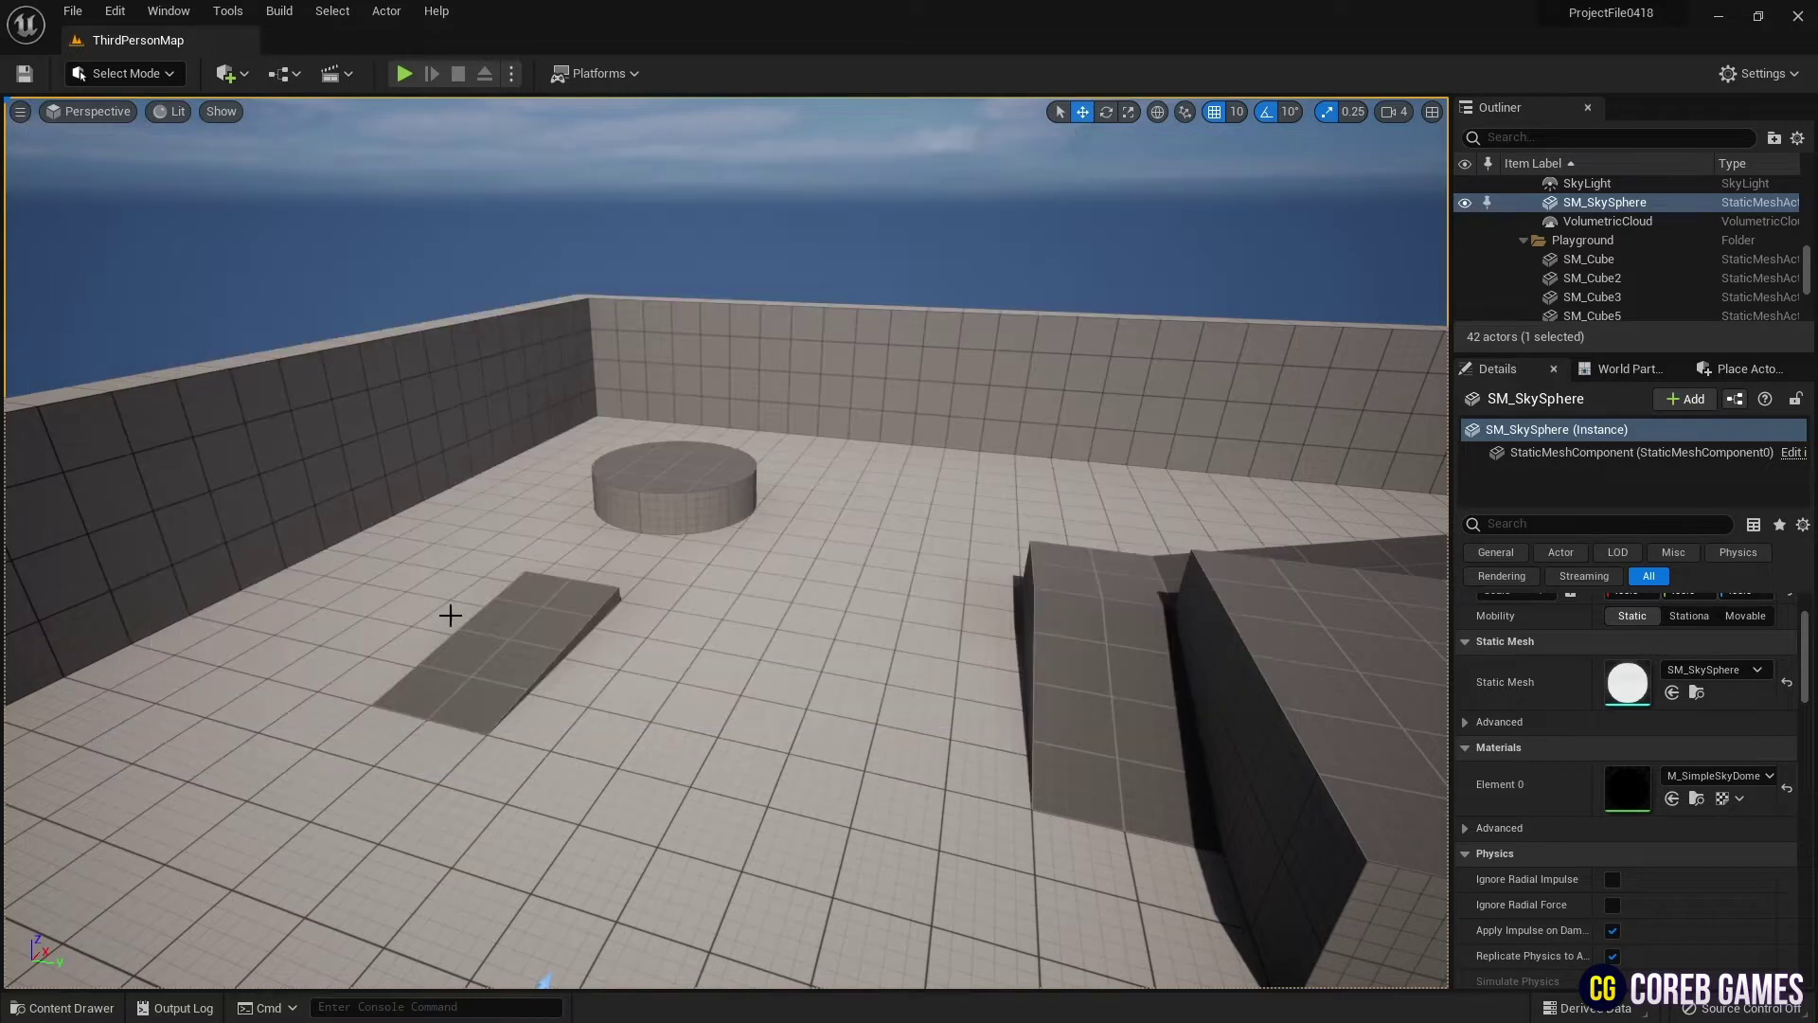
Create a material named M_Mirror in the ThirdPerson Maps folder and open it for editing.
{"action": "left_click", "coordinate": [62, 1008]}
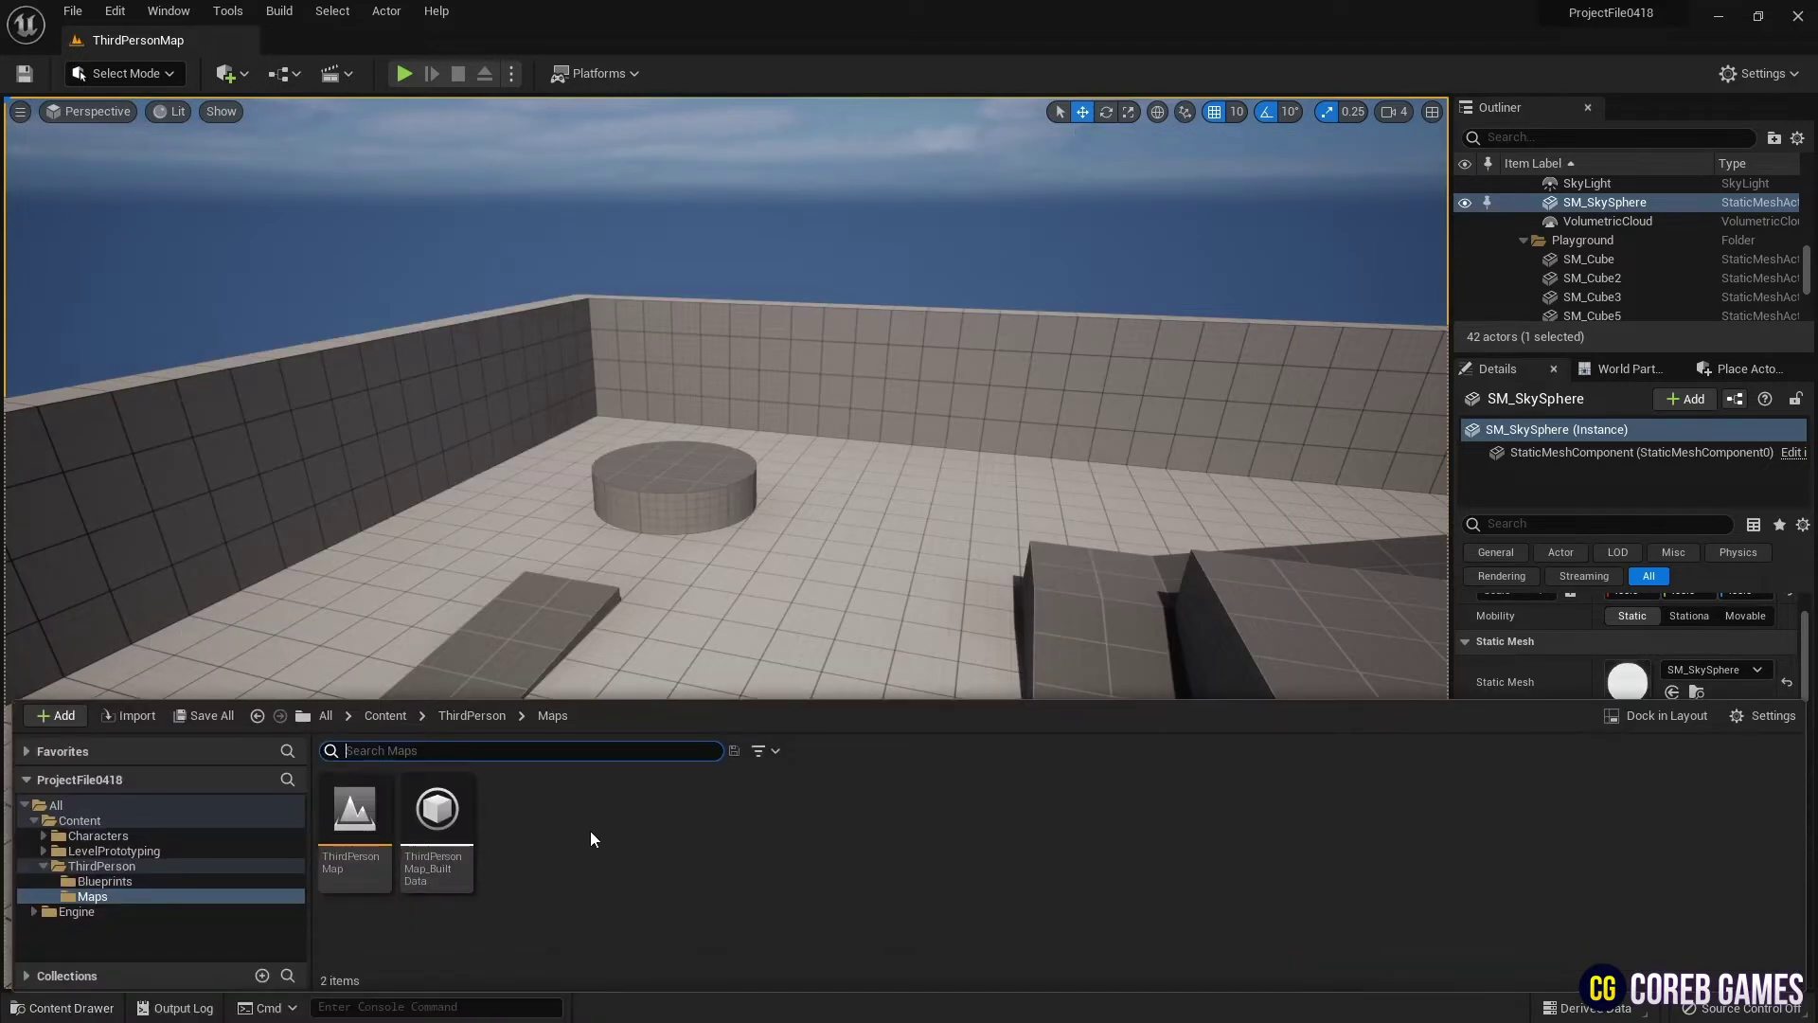
{"action": "left_click", "coordinate": [213, 819]}
{"action": "left_click", "coordinate": [220, 835]}
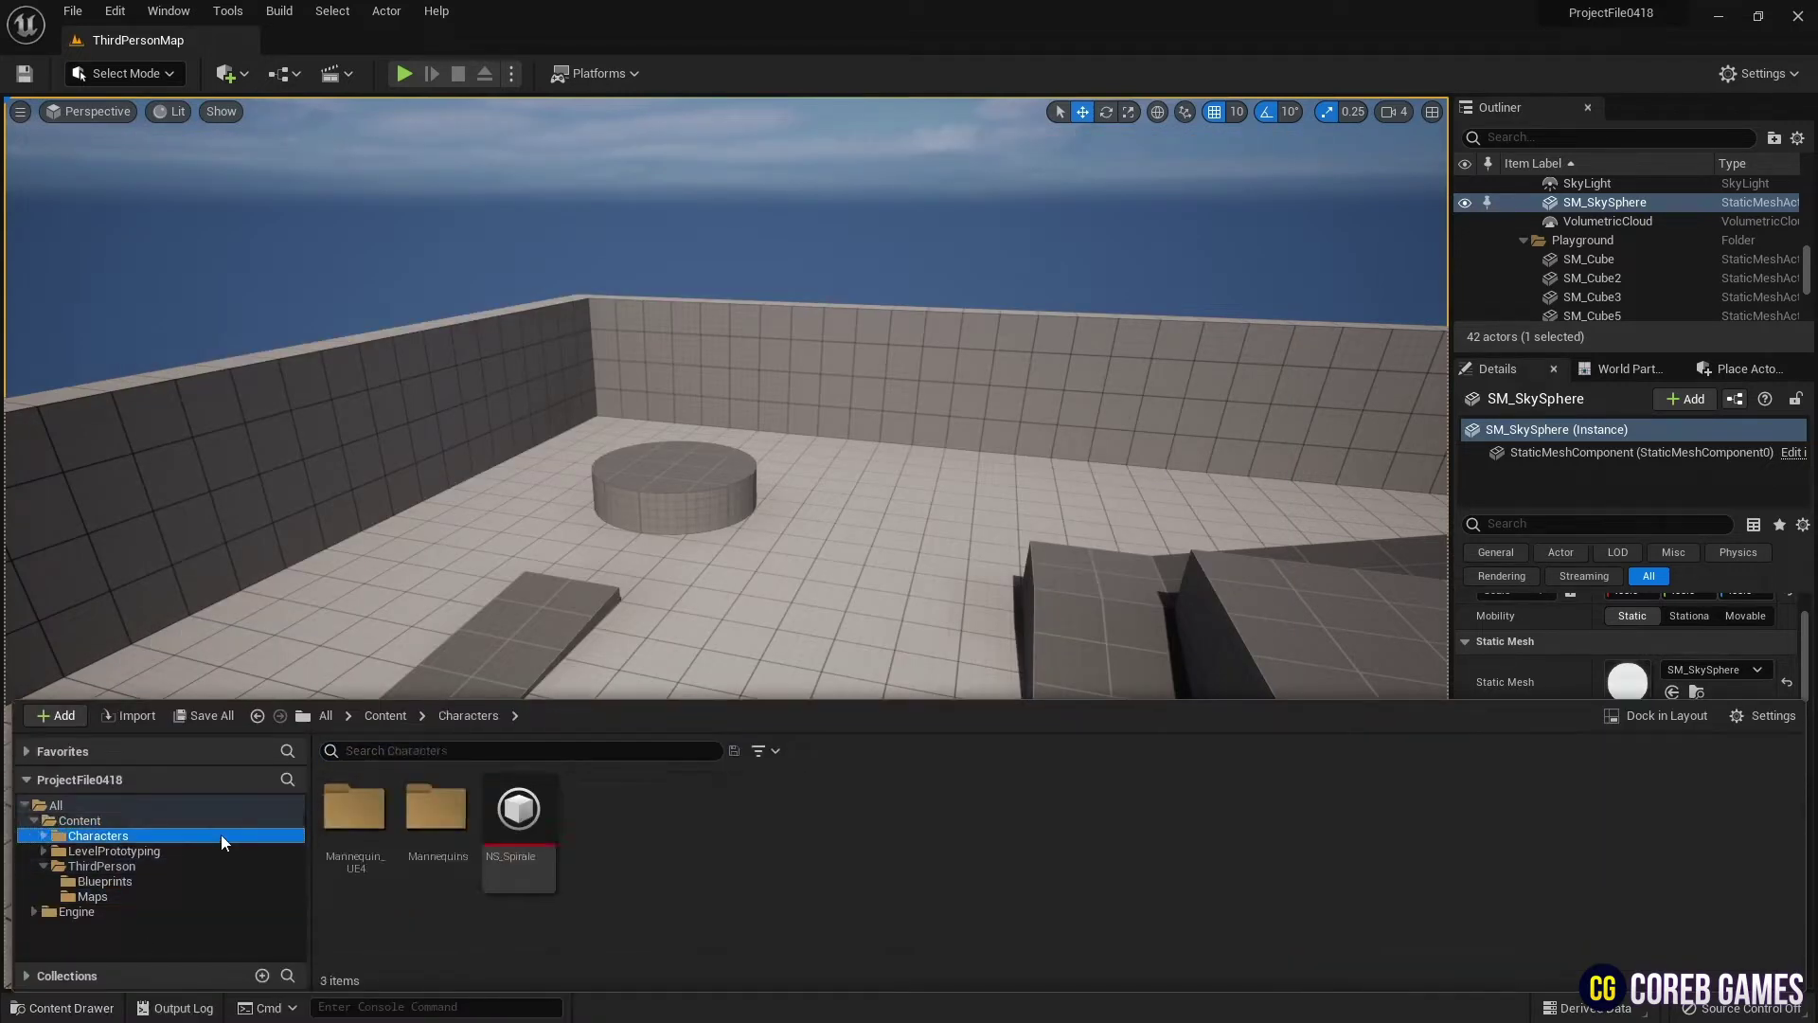
{"action": "left_click", "coordinate": [217, 880]}
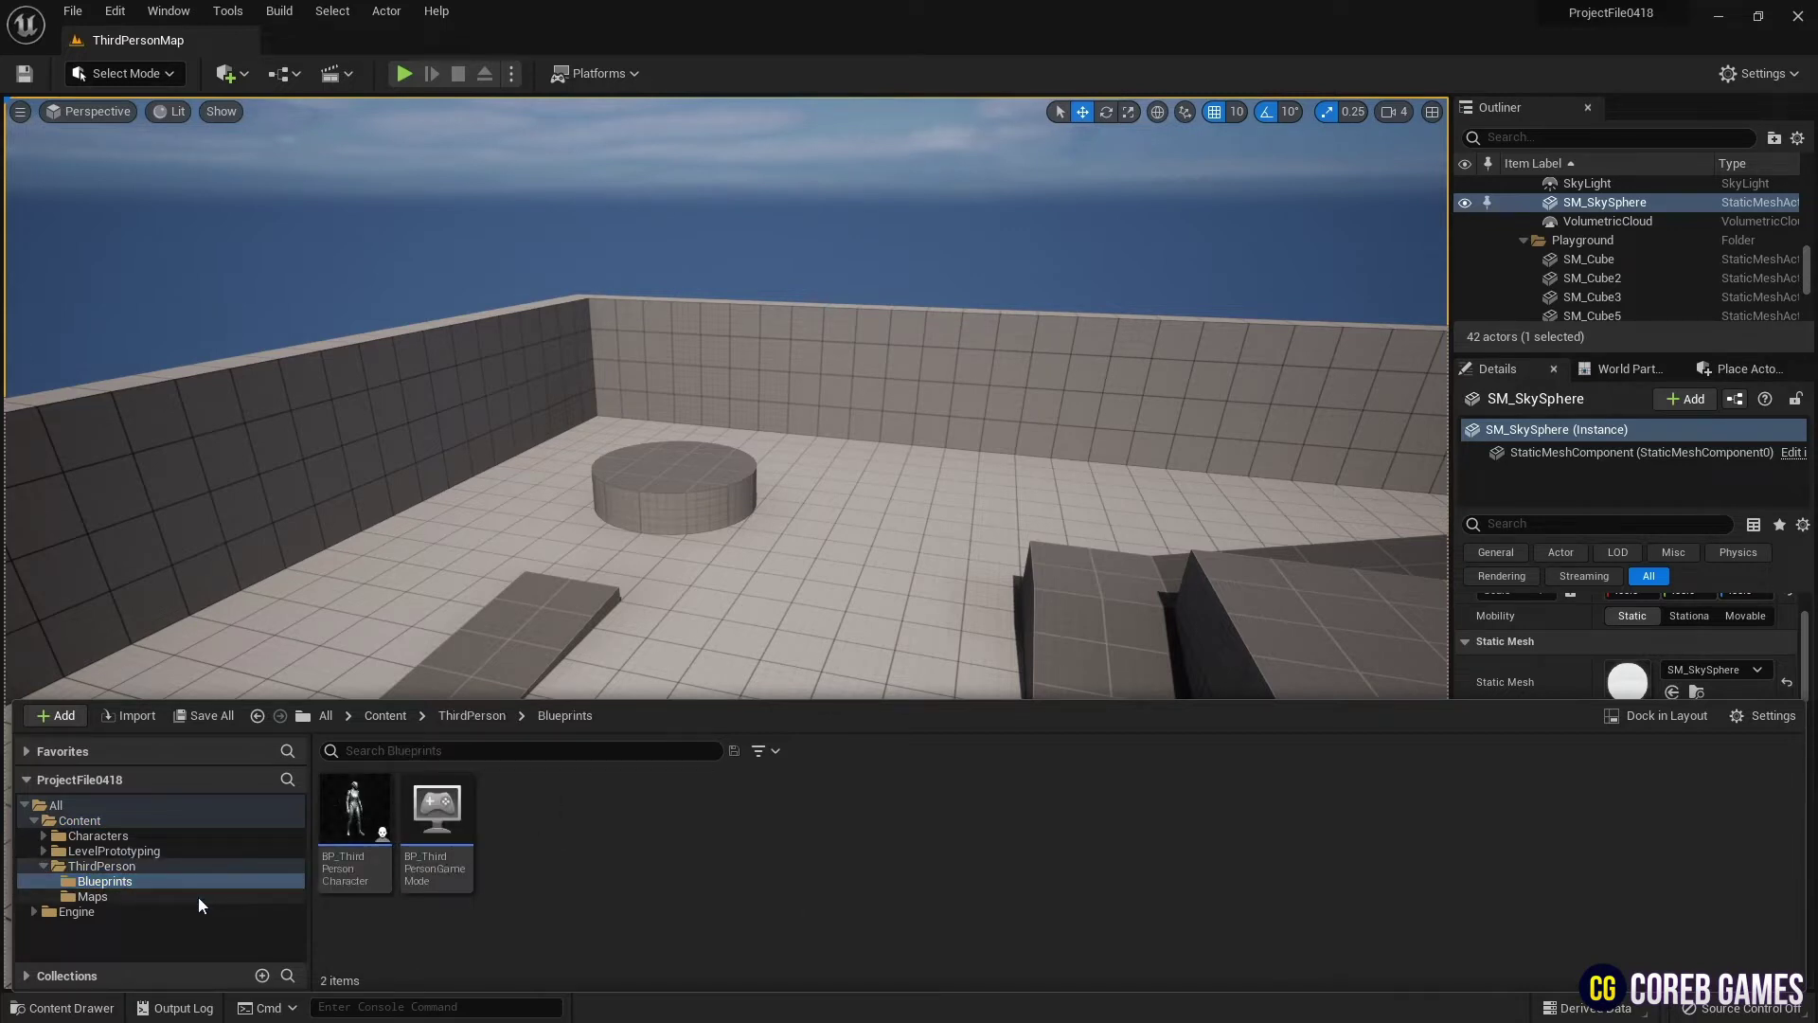
{"action": "left_click", "coordinate": [197, 896]}
{"action": "right_click", "coordinate": [573, 831]}
{"action": "left_click", "coordinate": [741, 408]}
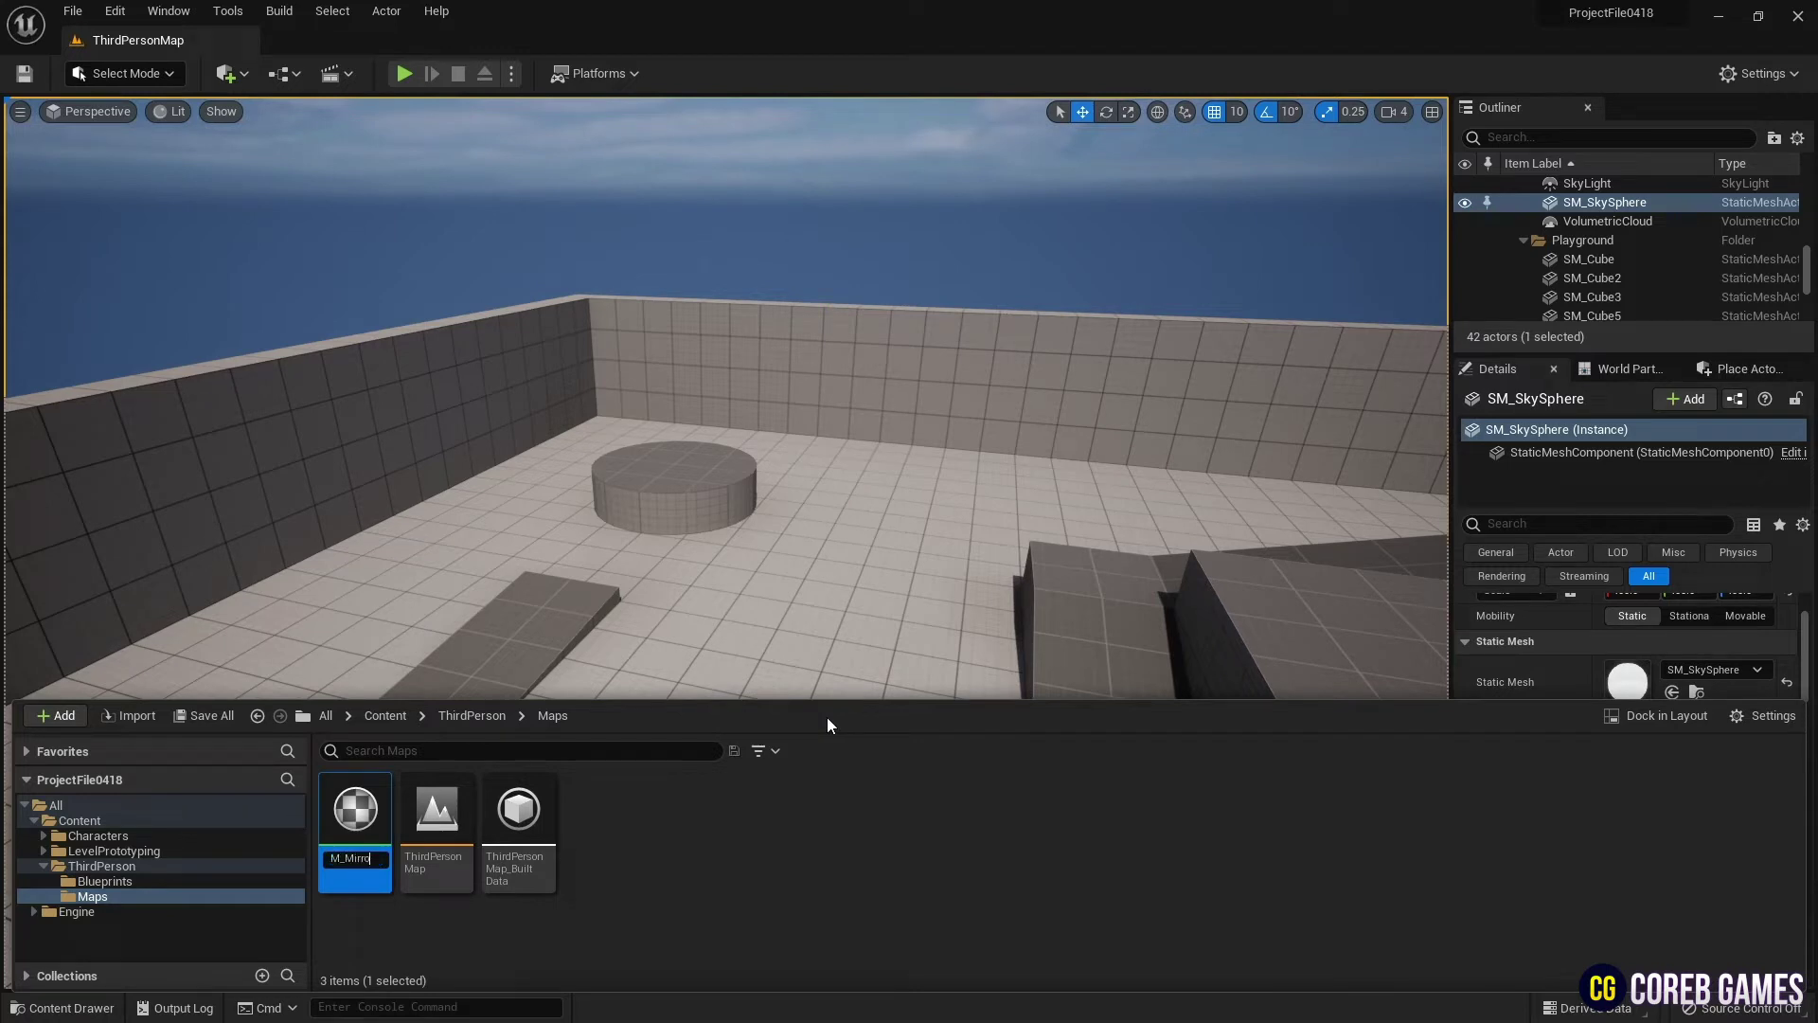
{"action": "double_click", "coordinate": [361, 791]}
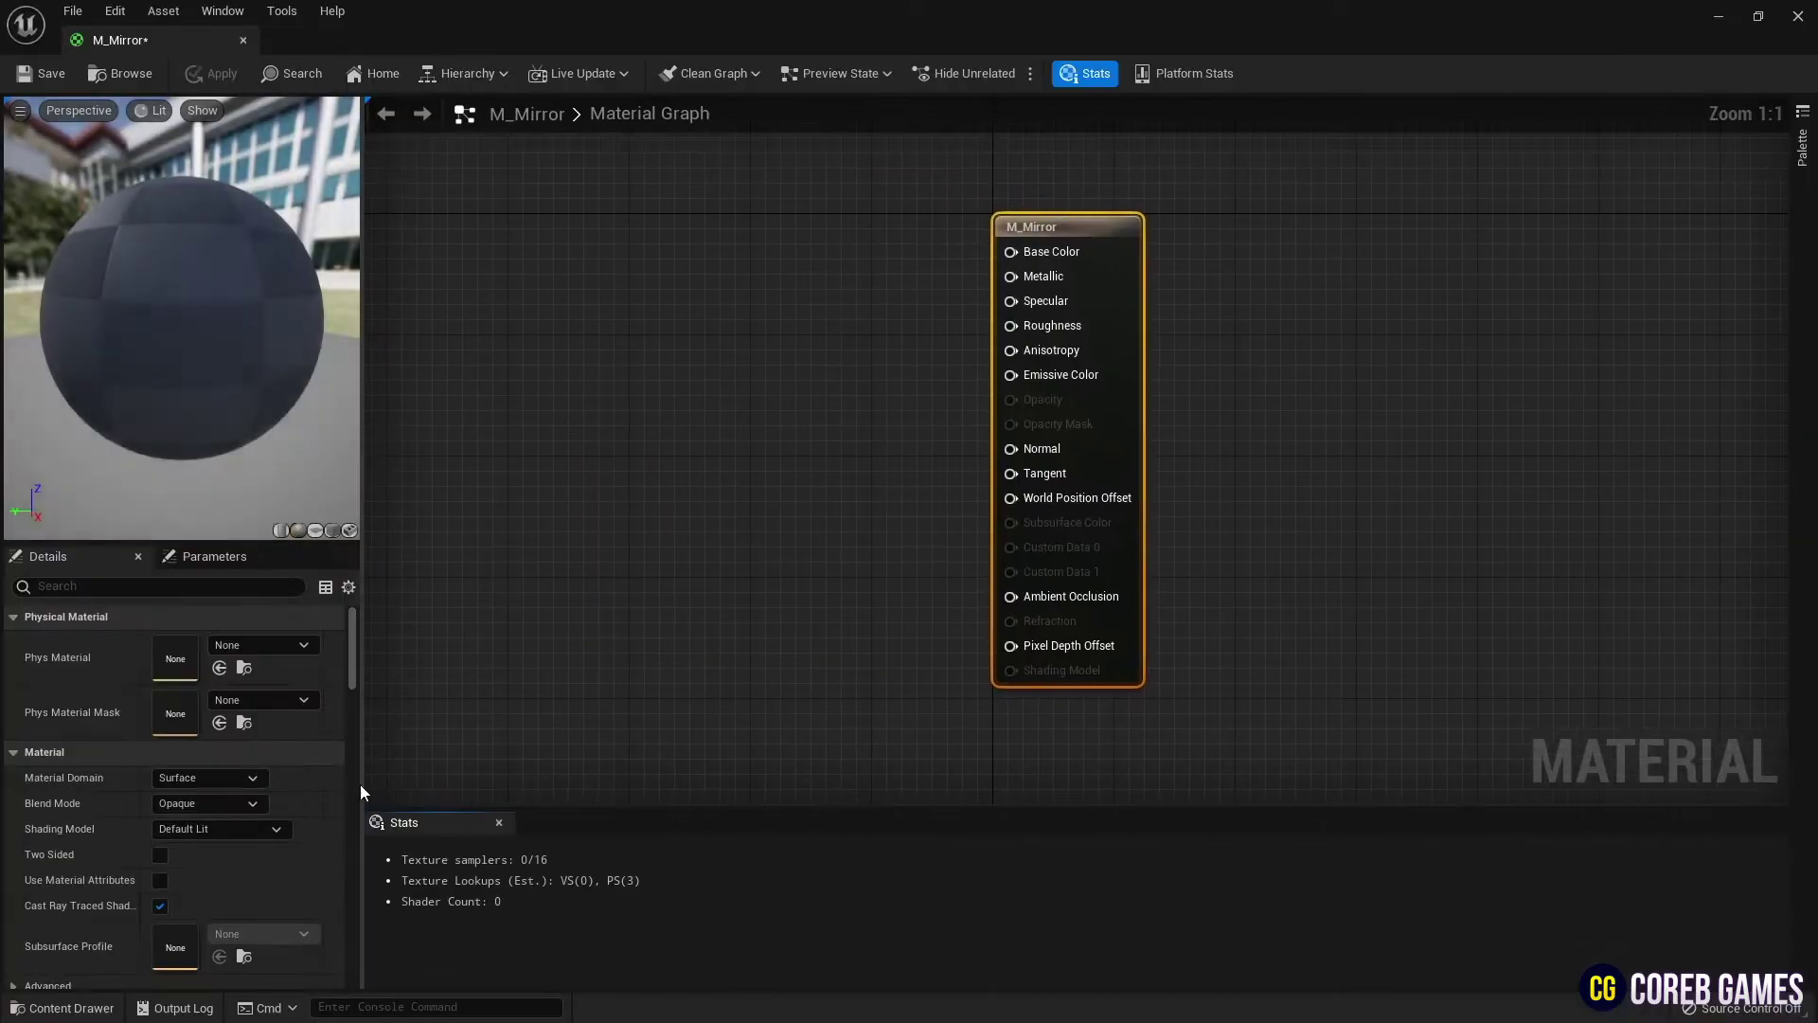
Enable High Quality Reflections and Planar Reflections in the material's Forward Shading settings.
{"action": "right_click_drag", "start_coordinate": [928, 447], "coordinate": [1011, 449]}
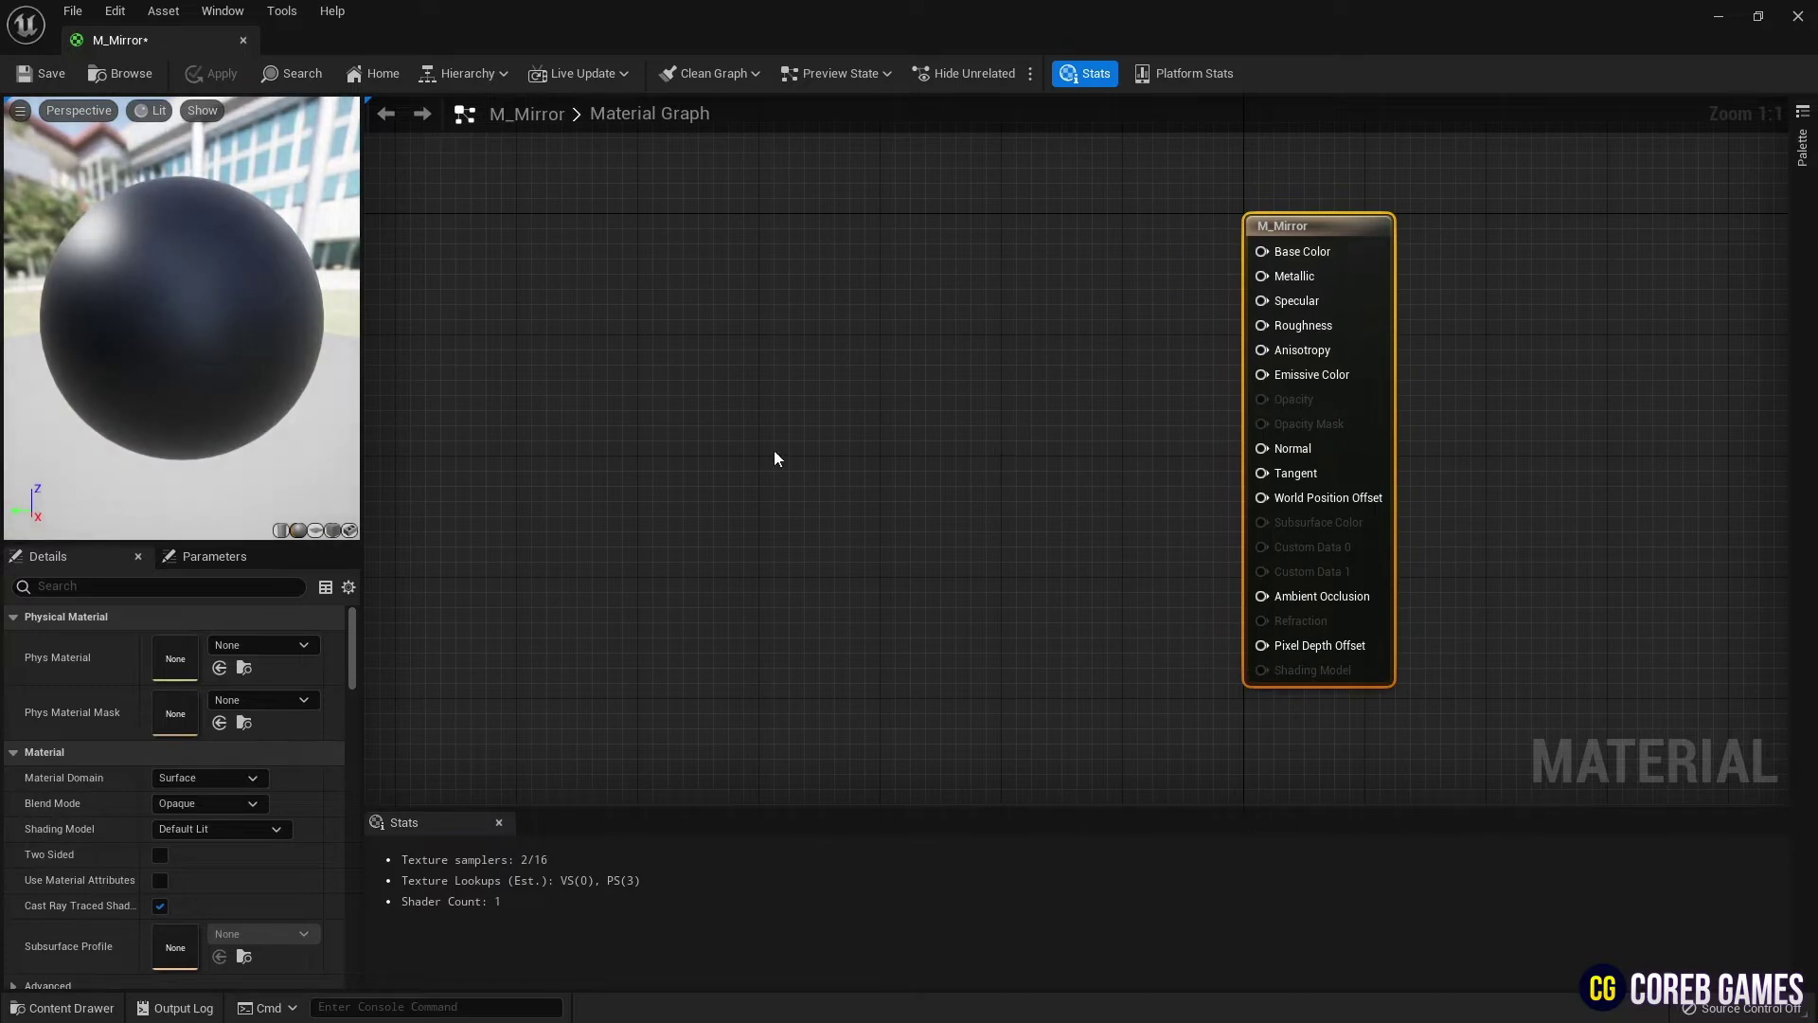
{"action": "scroll", "coordinate": [284, 802], "scroll_direction": "down", "scroll_amount": 3}
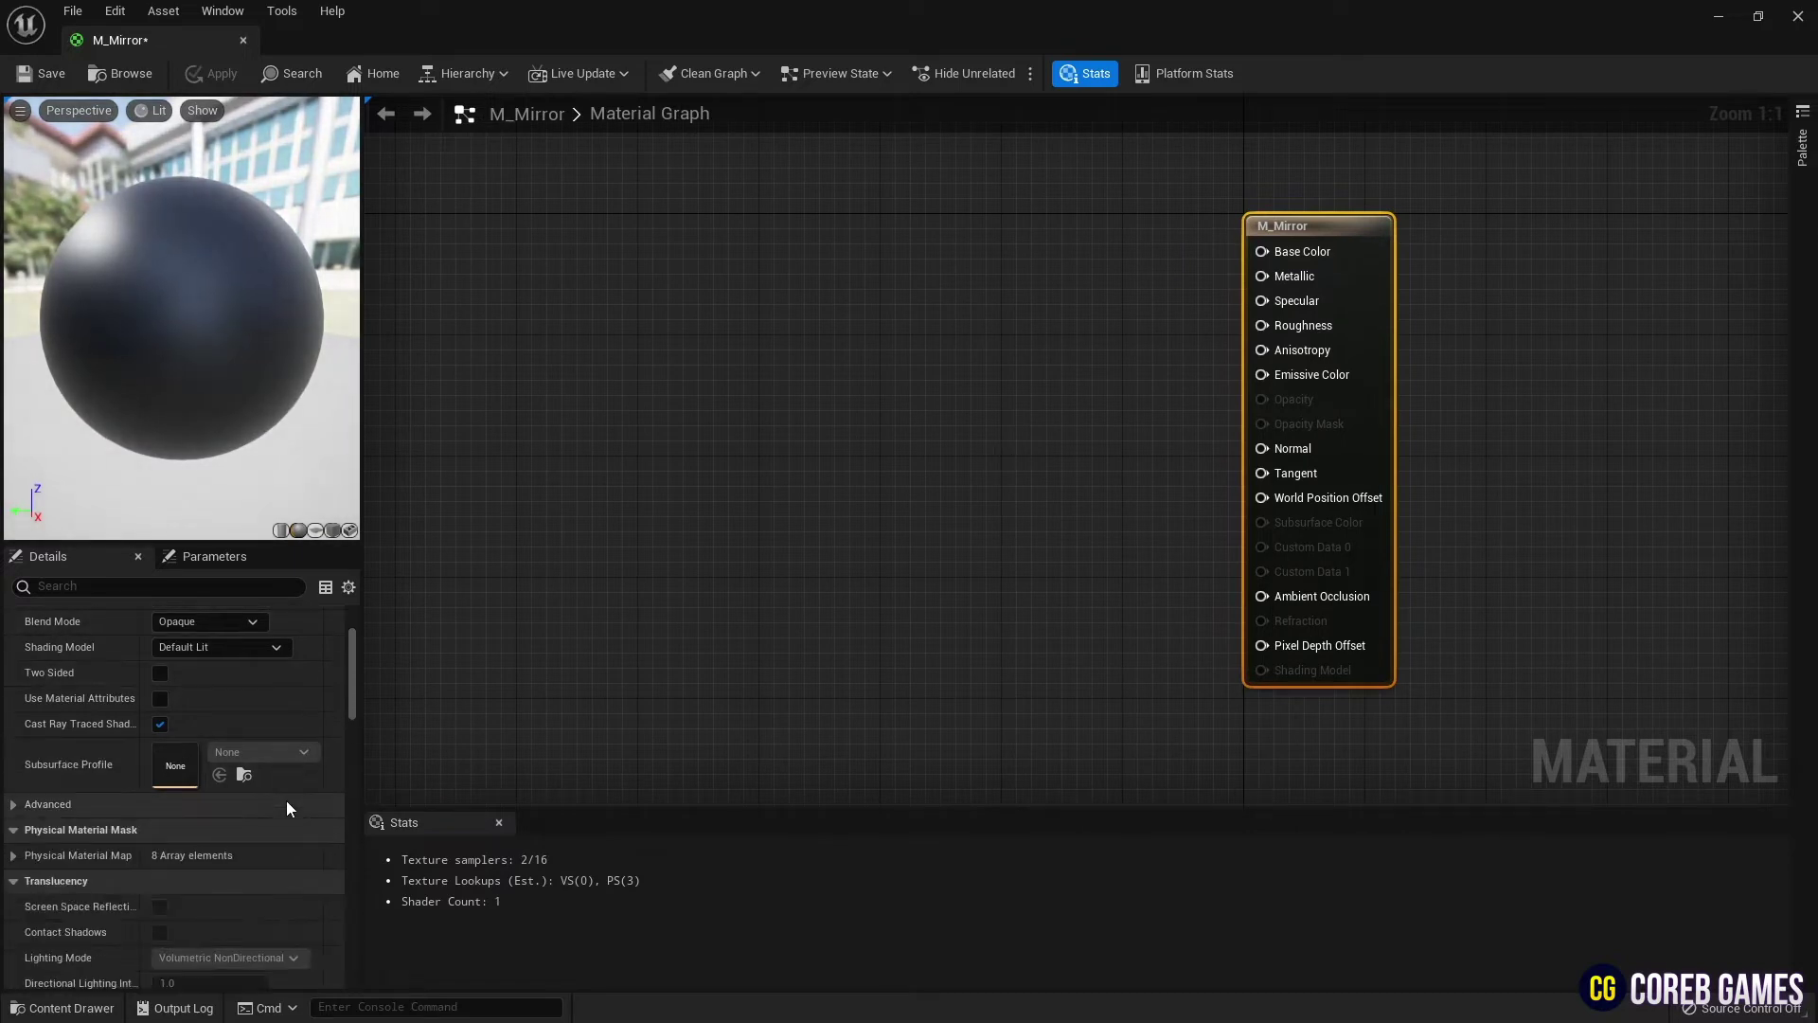
{"action": "scroll", "coordinate": [287, 799], "scroll_direction": "down", "scroll_amount": 10}
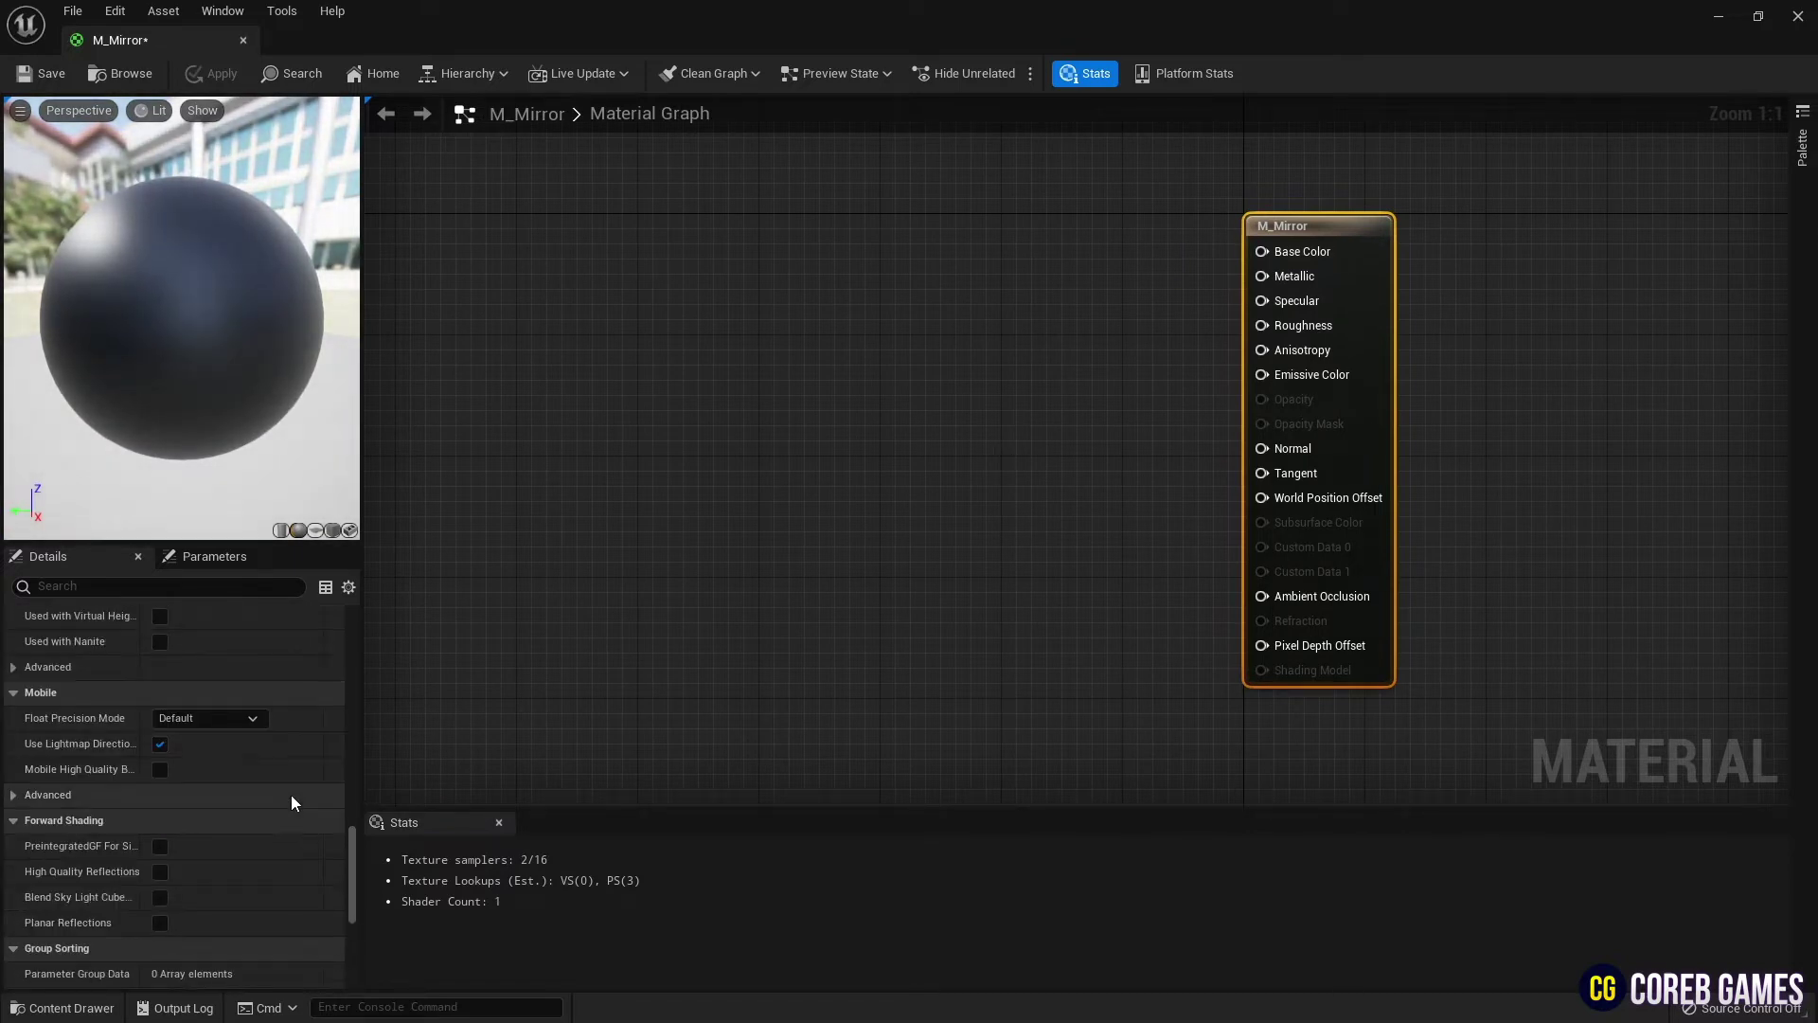
{"action": "scroll", "coordinate": [291, 794], "scroll_direction": "down", "scroll_amount": 2}
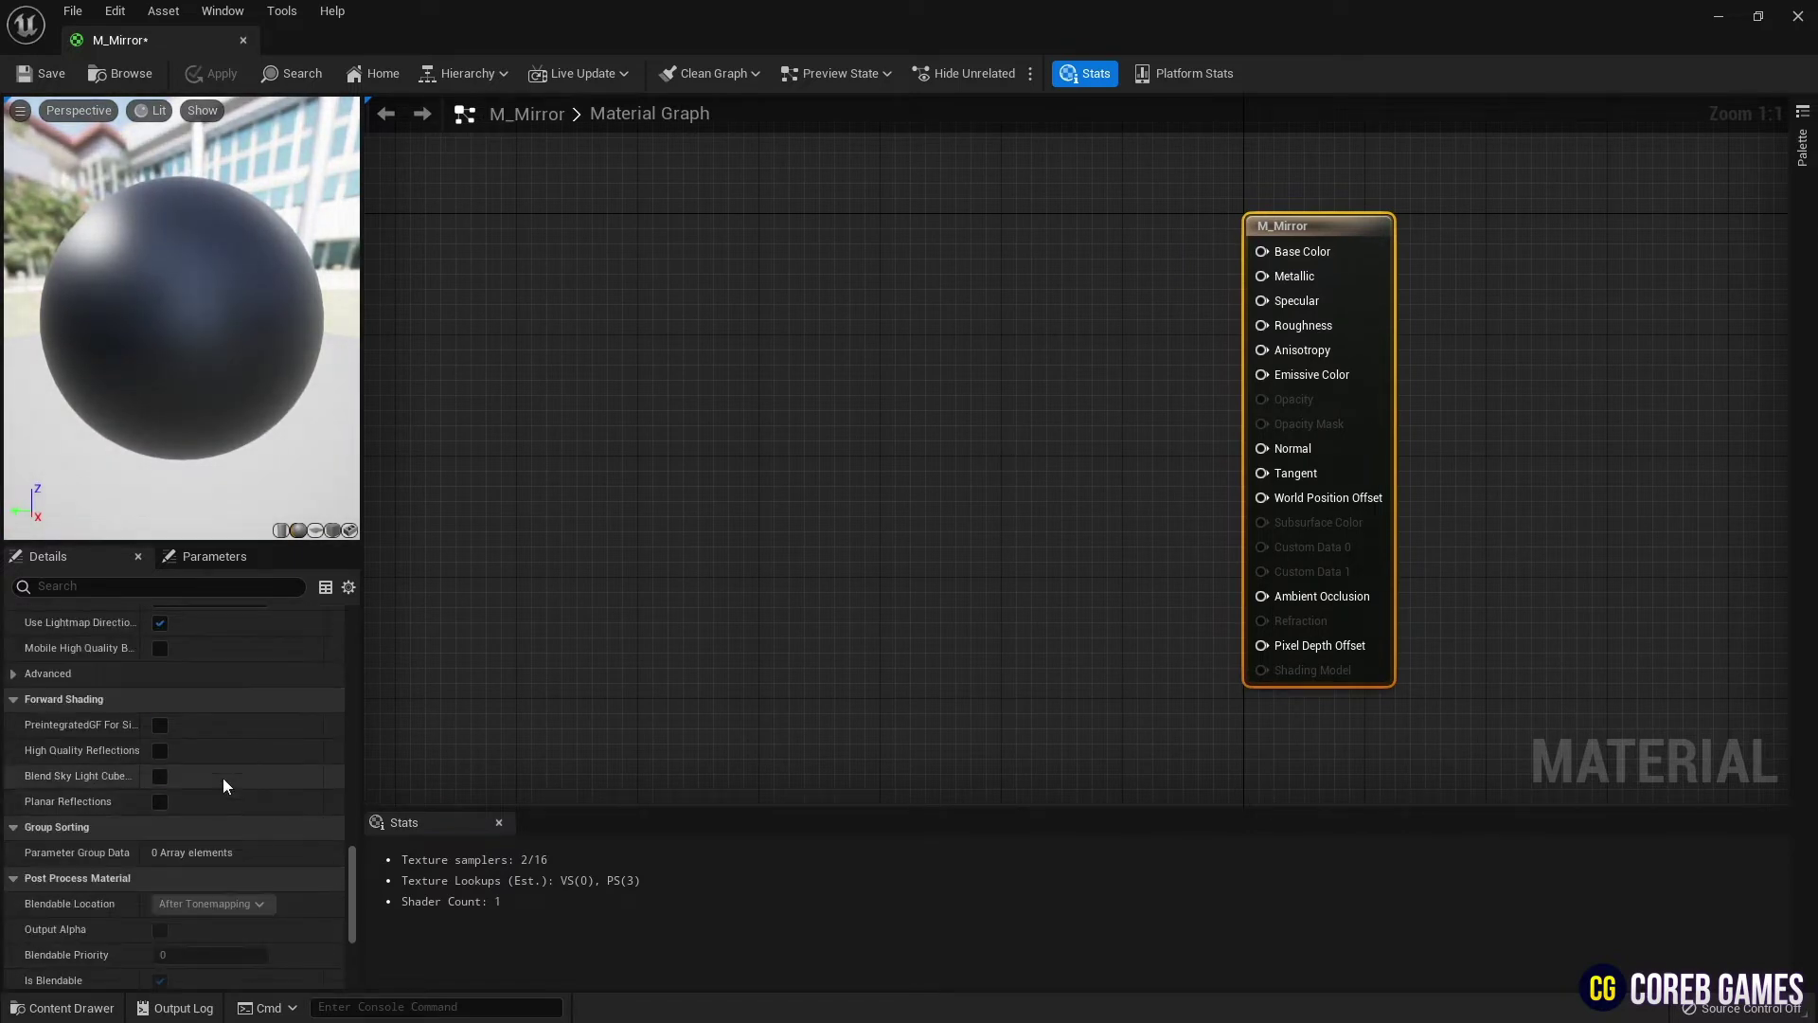
{"action": "left_click", "coordinate": [160, 751]}
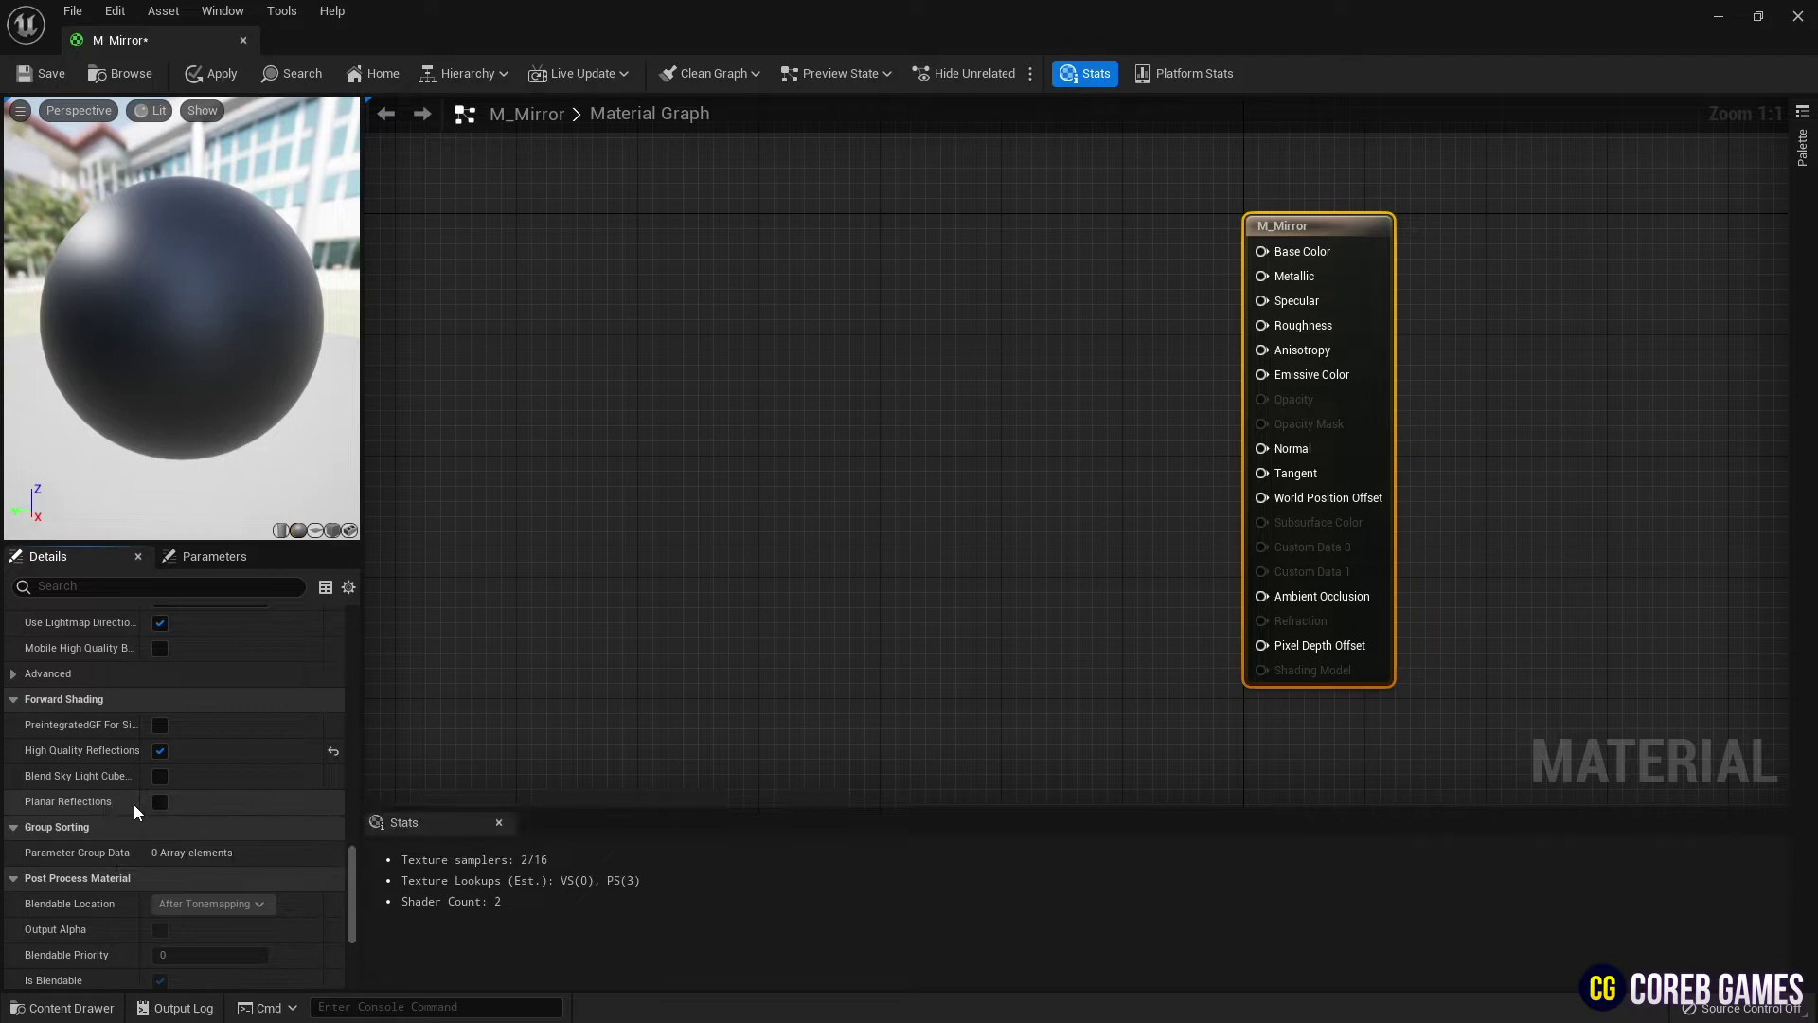
{"action": "left_click", "coordinate": [160, 802]}
Add a three-component vector constant, set its color to white (1,1,1), connect it to Base Color and place it near the material node.
{"action": "right_click_drag", "start_coordinate": [641, 479], "coordinate": [584, 499]}
{"action": "left_click", "coordinate": [731, 219]}
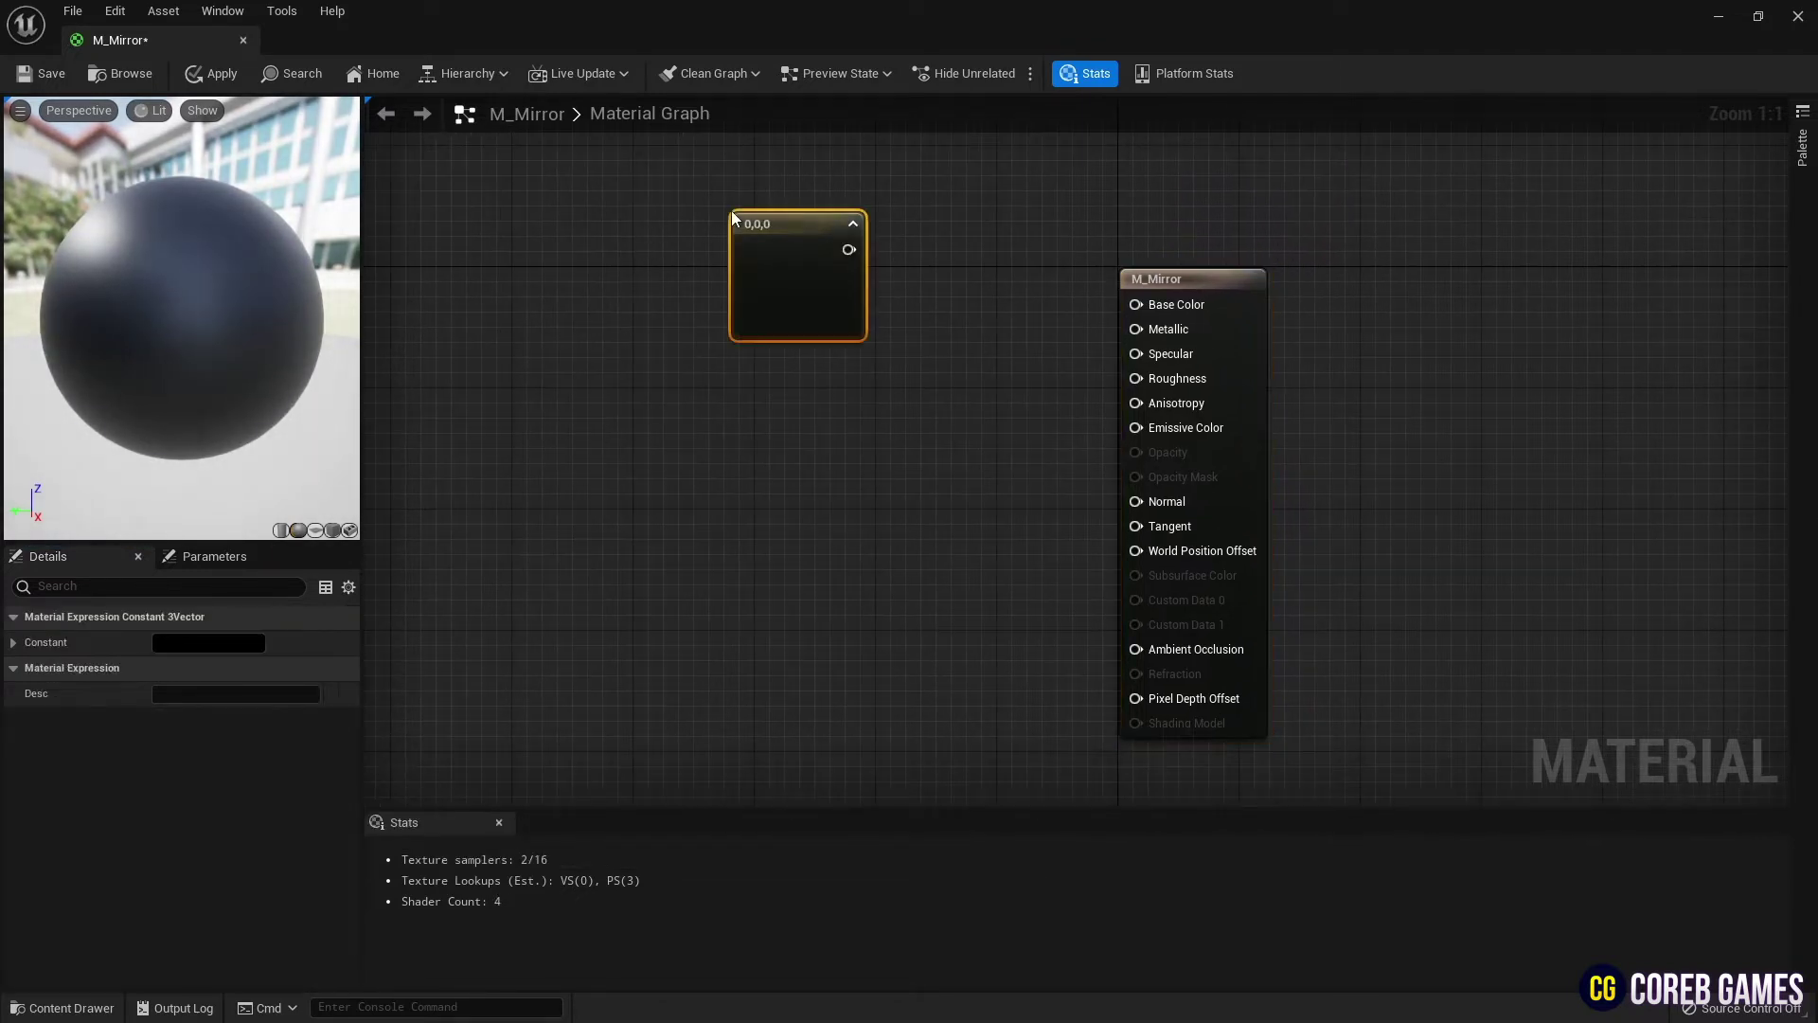
{"action": "double_click", "coordinate": [810, 229]}
{"action": "left_click_drag", "start_coordinate": [1088, 337], "coordinate": [1104, 237]}
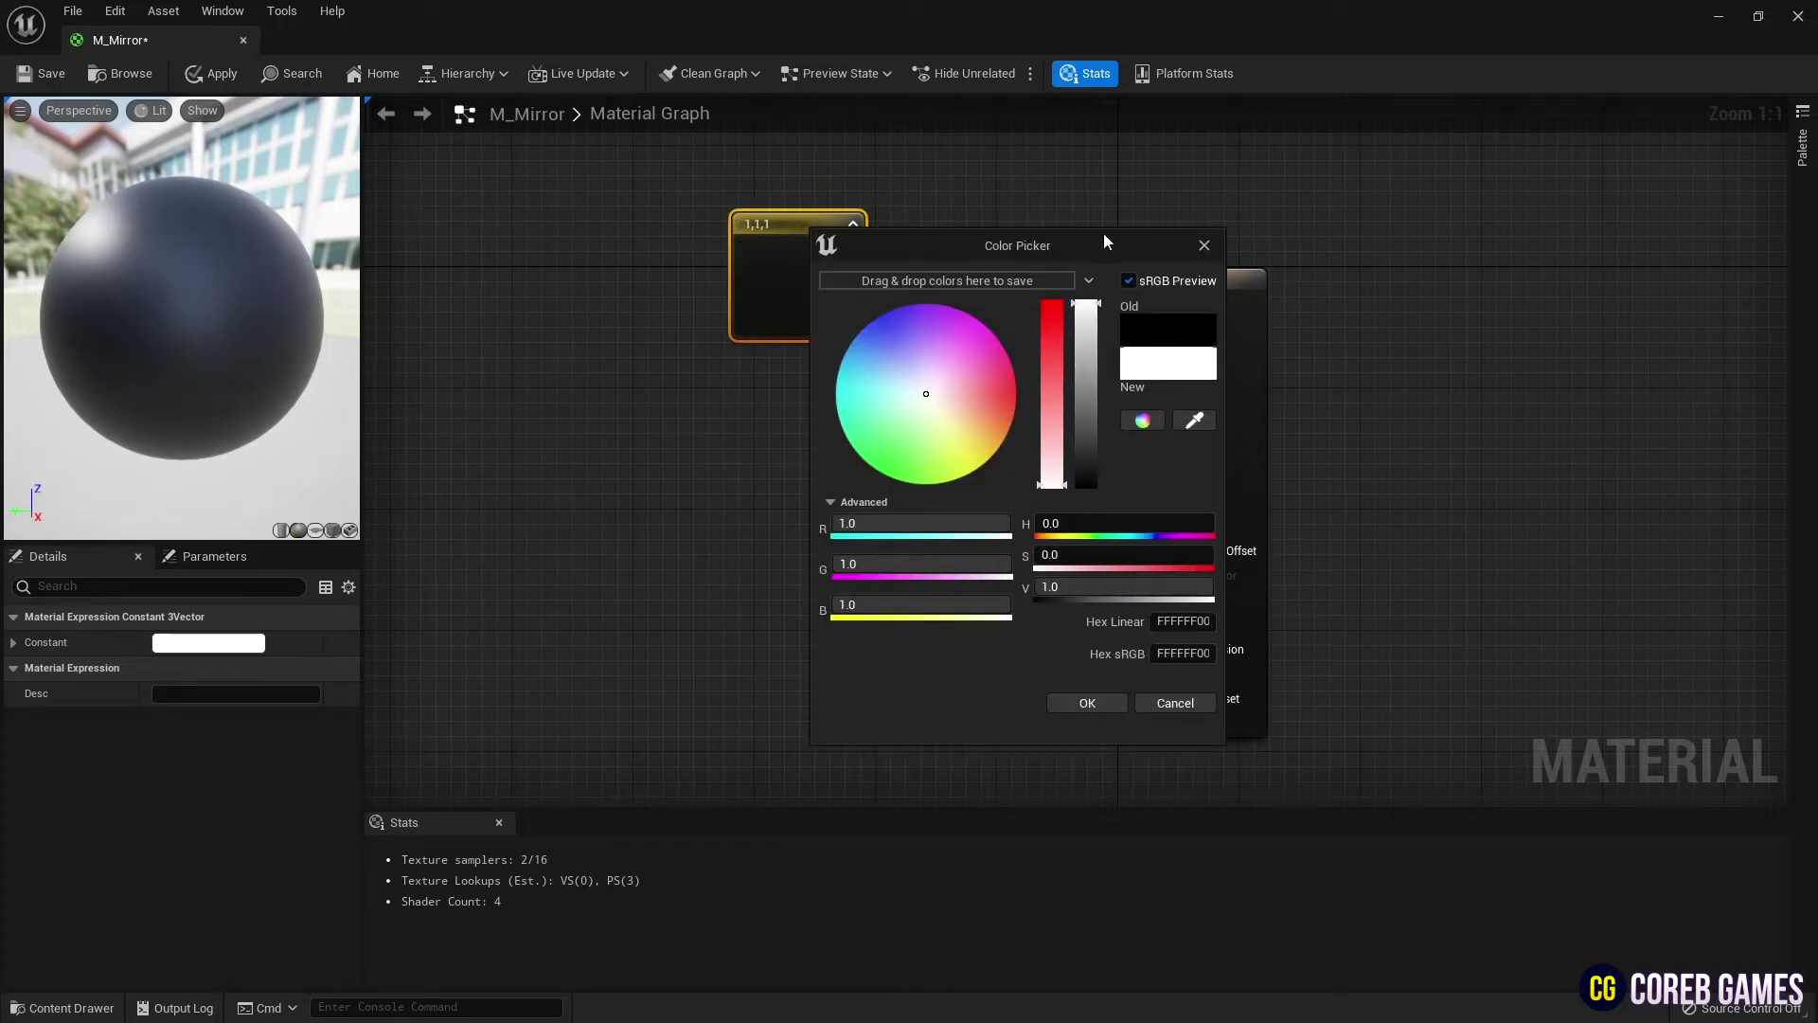
{"action": "left_click", "coordinate": [1087, 702]}
{"action": "left_click_drag", "start_coordinate": [1172, 301], "coordinate": [1146, 304]}
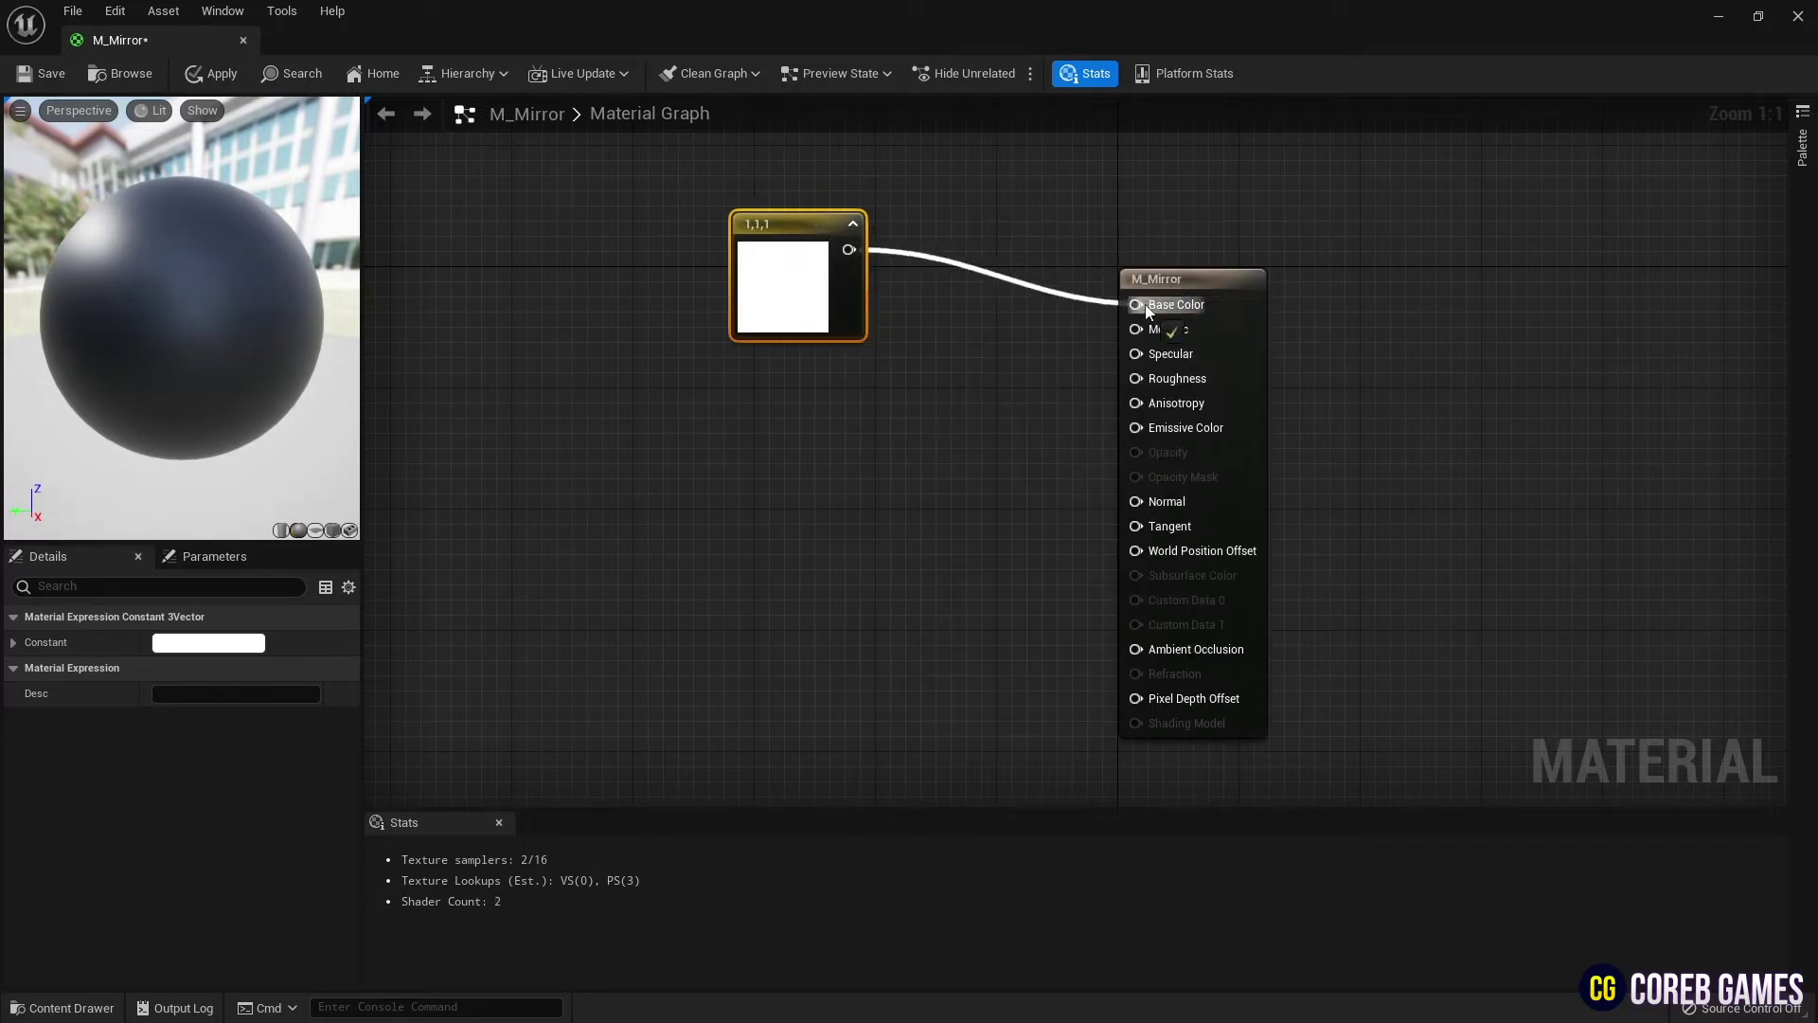
{"action": "left_click_drag", "start_coordinate": [800, 232], "coordinate": [960, 197]}
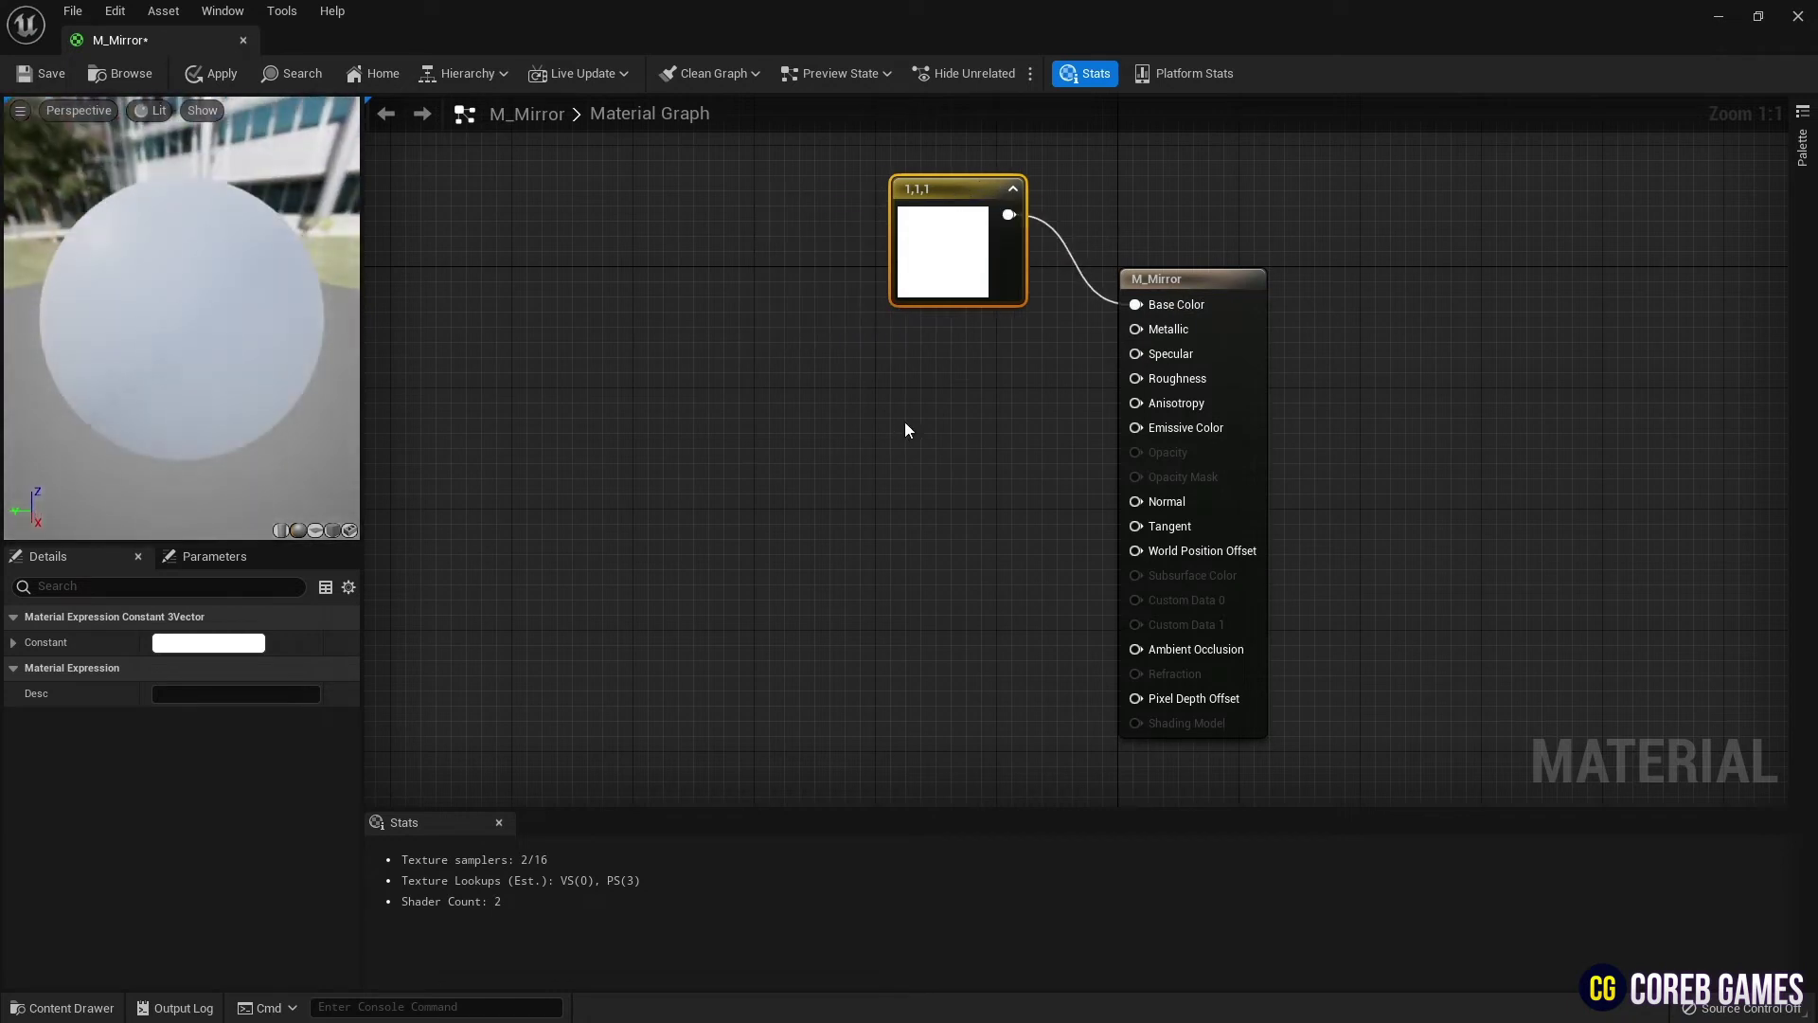
Add three scalar constants below the white color node with the values 1, 1 and 0.
{"action": "right_click_drag", "start_coordinate": [912, 362], "coordinate": [925, 379]}
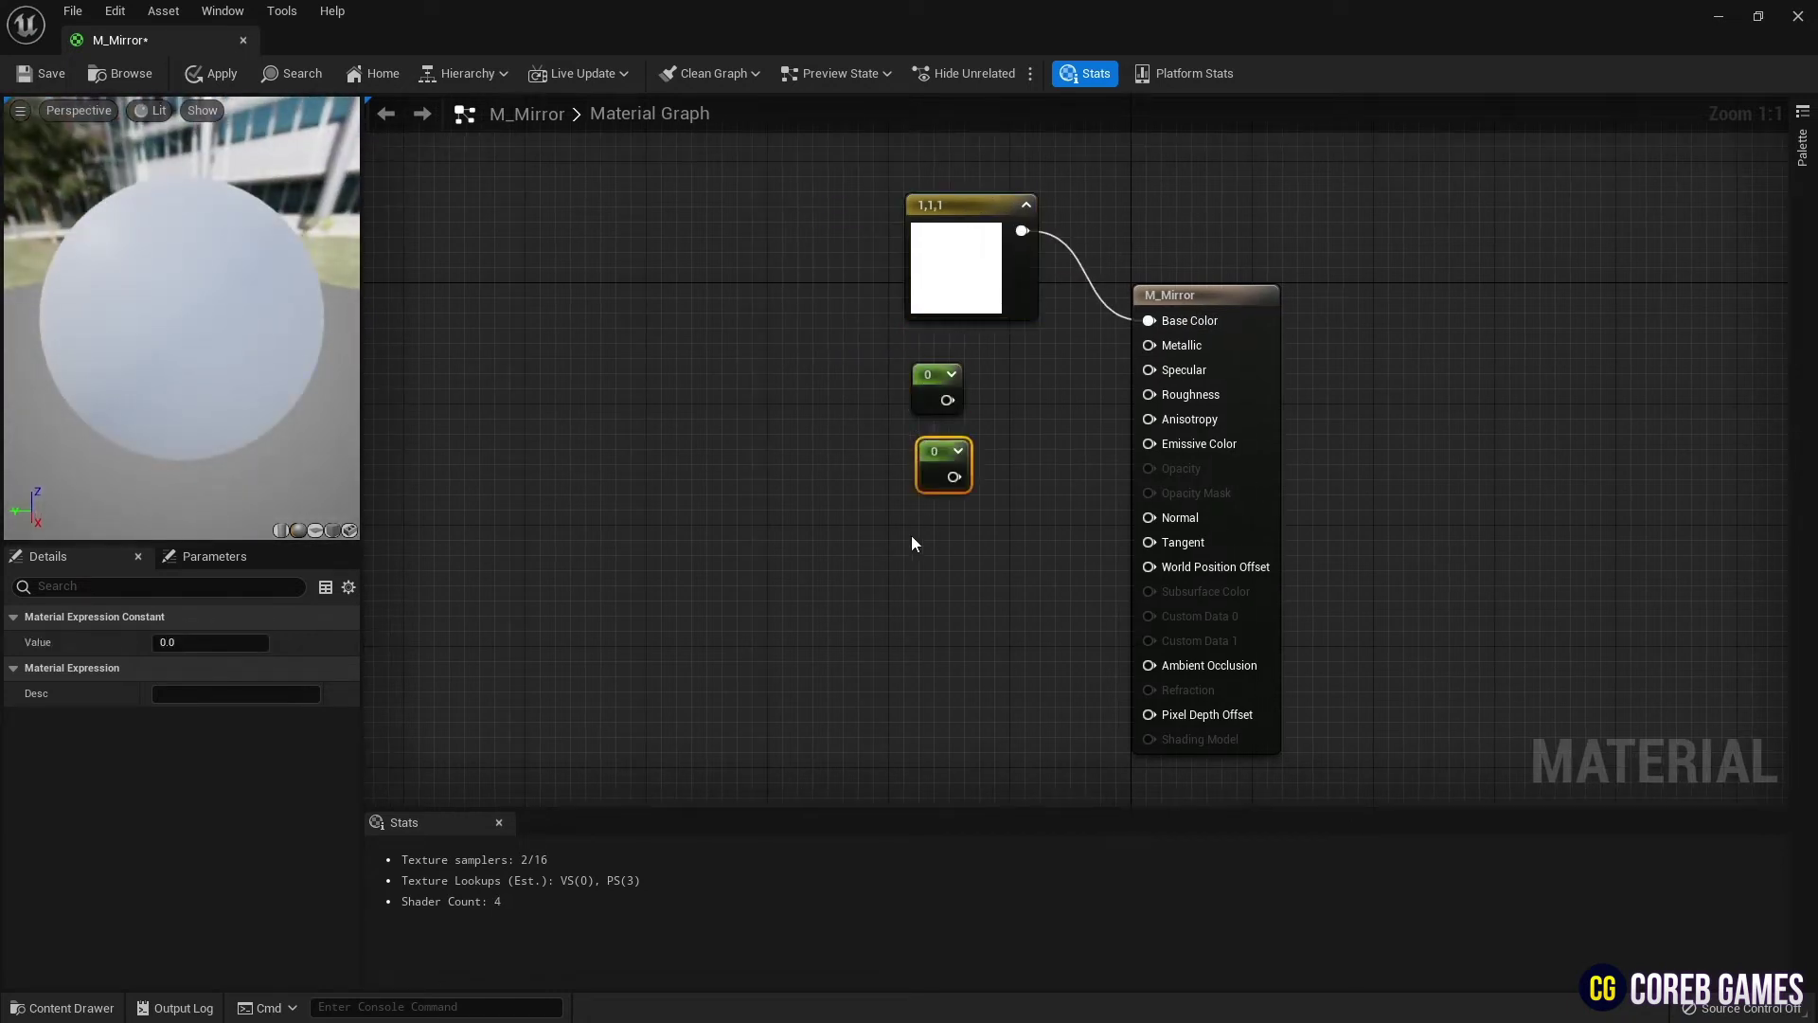
{"action": "left_click_drag", "start_coordinate": [919, 477], "coordinate": [912, 471]}
{"action": "left_click", "coordinate": [935, 382]}
{"action": "left_click", "coordinate": [910, 450]}
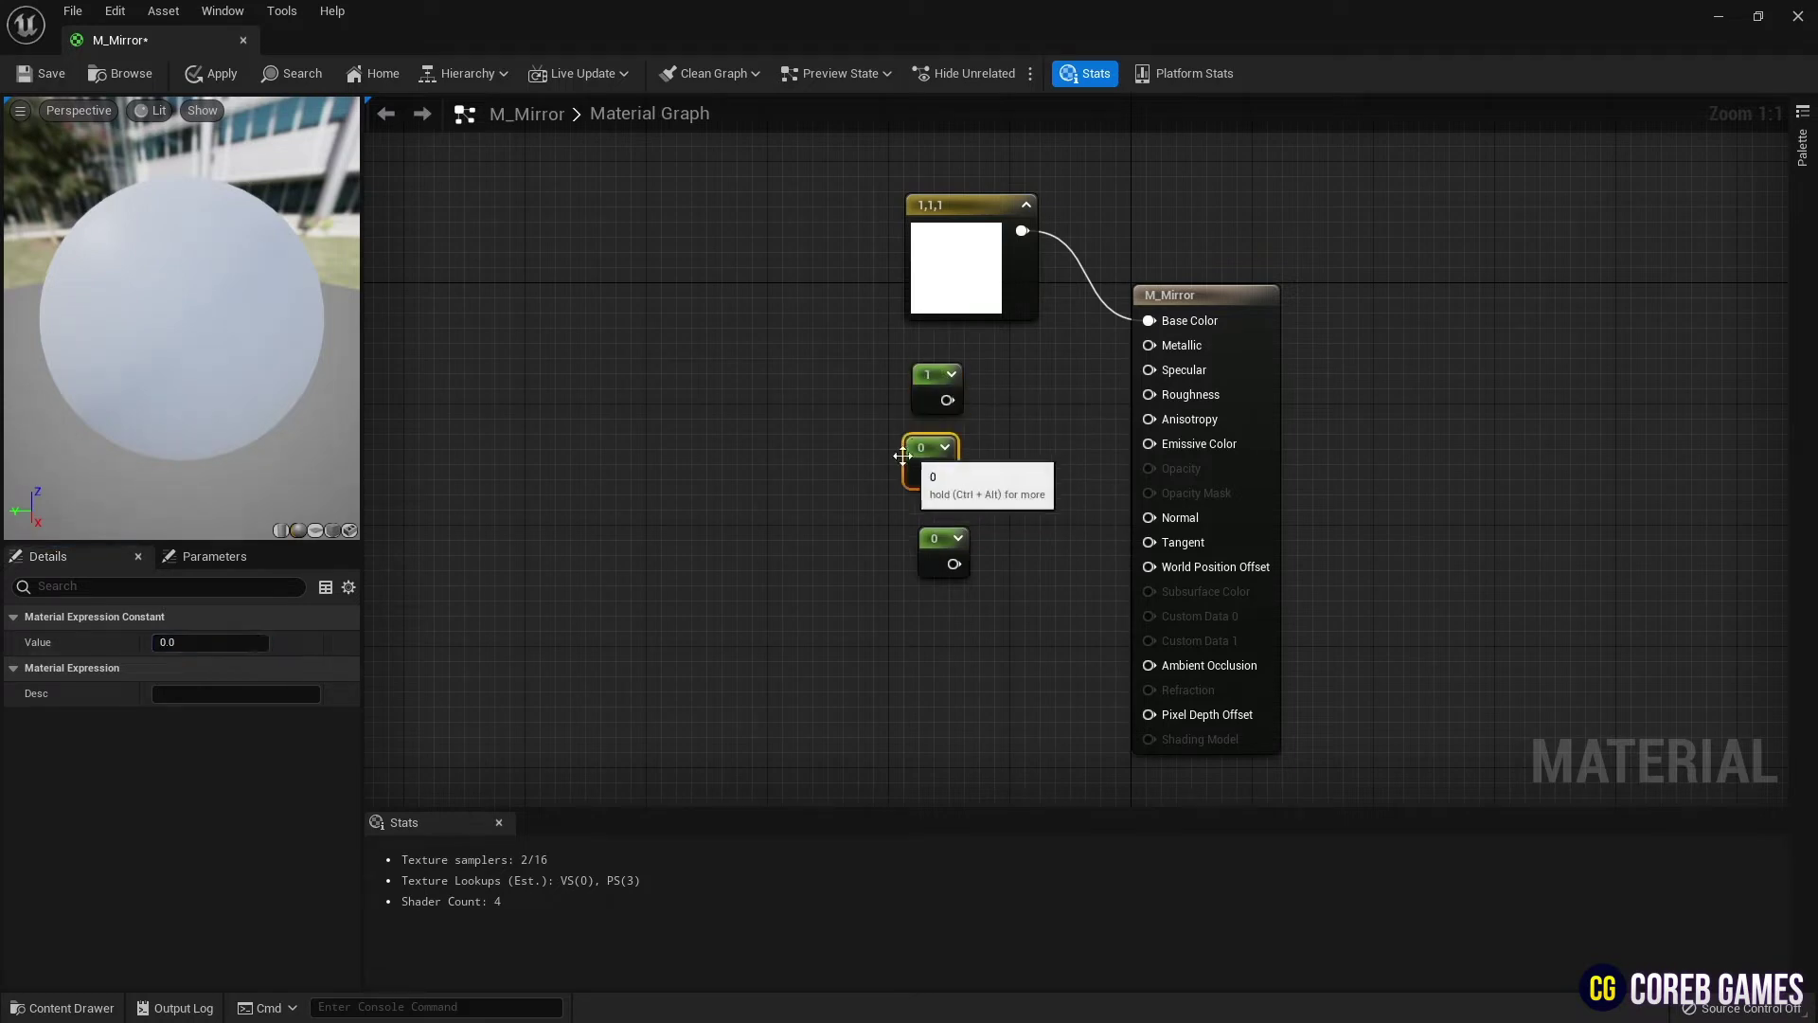
{"action": "left_click", "coordinate": [192, 641]}
{"action": "type", "text": "1"}
{"action": "left_click", "coordinate": [998, 508]}
Connect the two 1 constants to Metallic and Specular and the 0 constant to Roughness, and shift the three constants slightly up.
{"action": "left_click_drag", "start_coordinate": [946, 399], "coordinate": [1149, 345]}
{"action": "mouse_move", "coordinate": [941, 472]}
{"action": "left_mouse_down"}
{"action": "mouse_move", "coordinate": [1148, 370]}
{"action": "mouse_move", "coordinate": [932, 452]}
{"action": "left_mouse_up"}
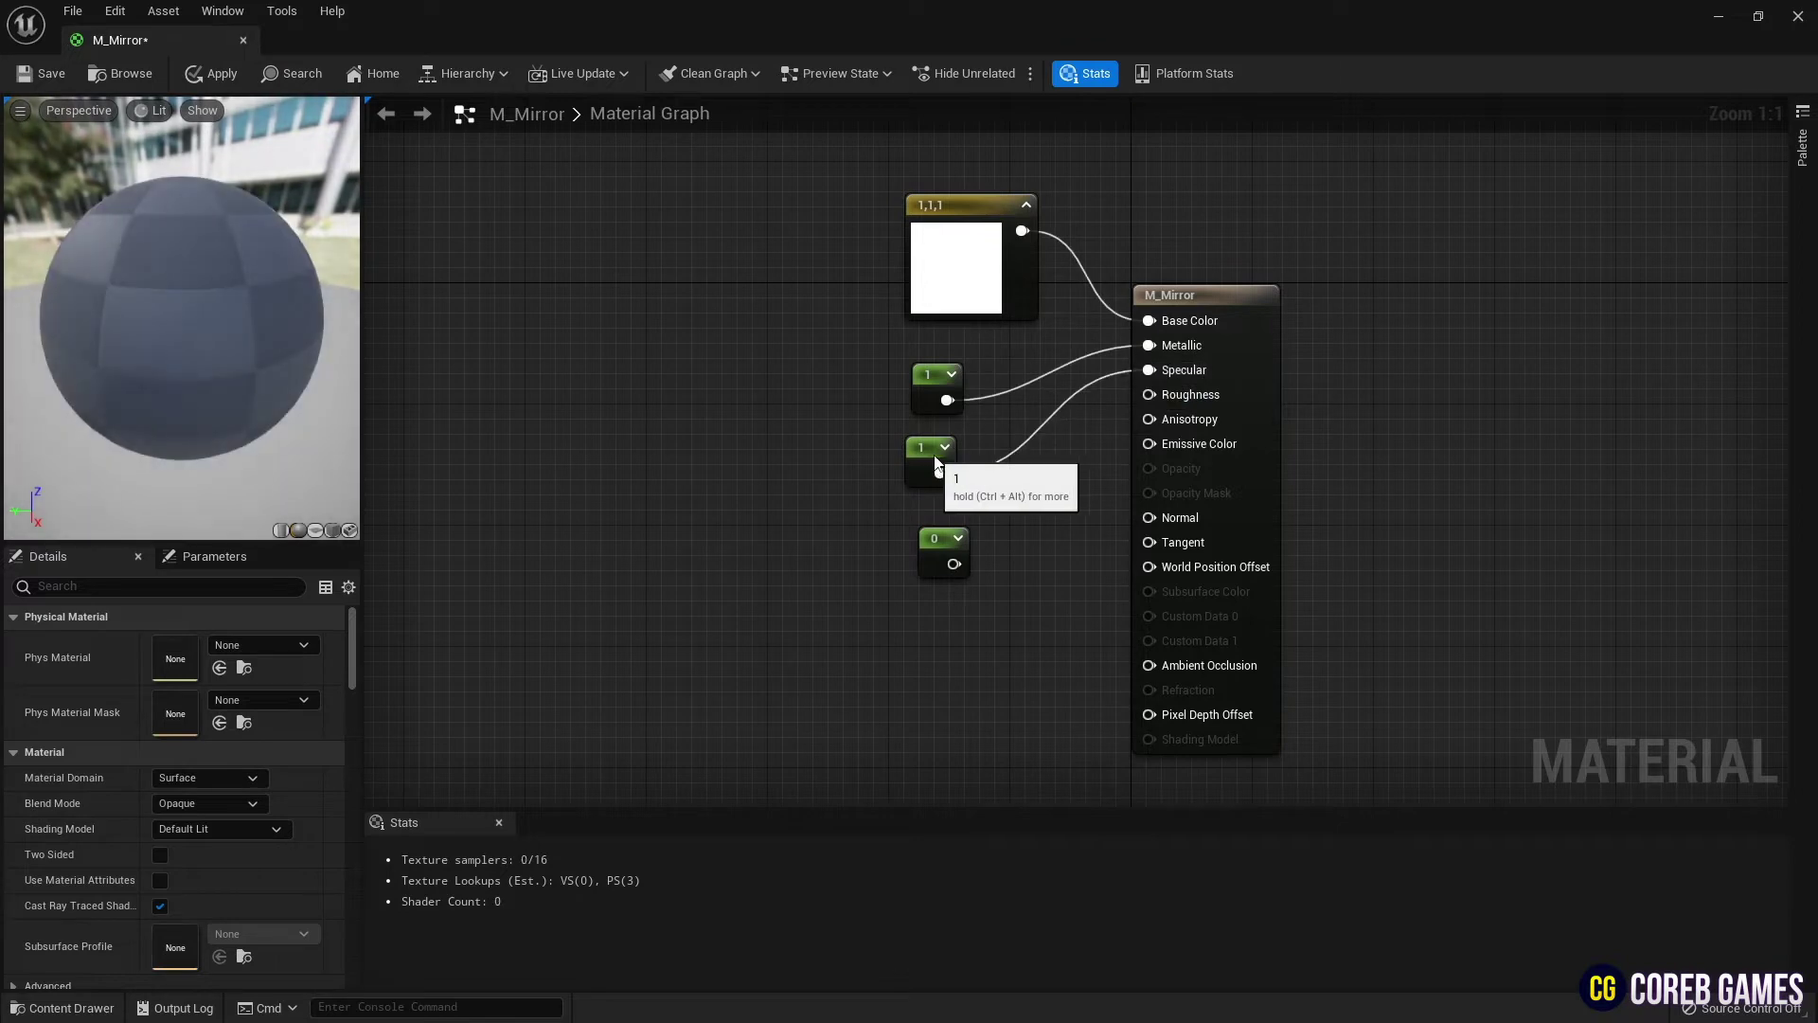
{"action": "left_click_drag", "start_coordinate": [952, 566], "coordinate": [1148, 394]}
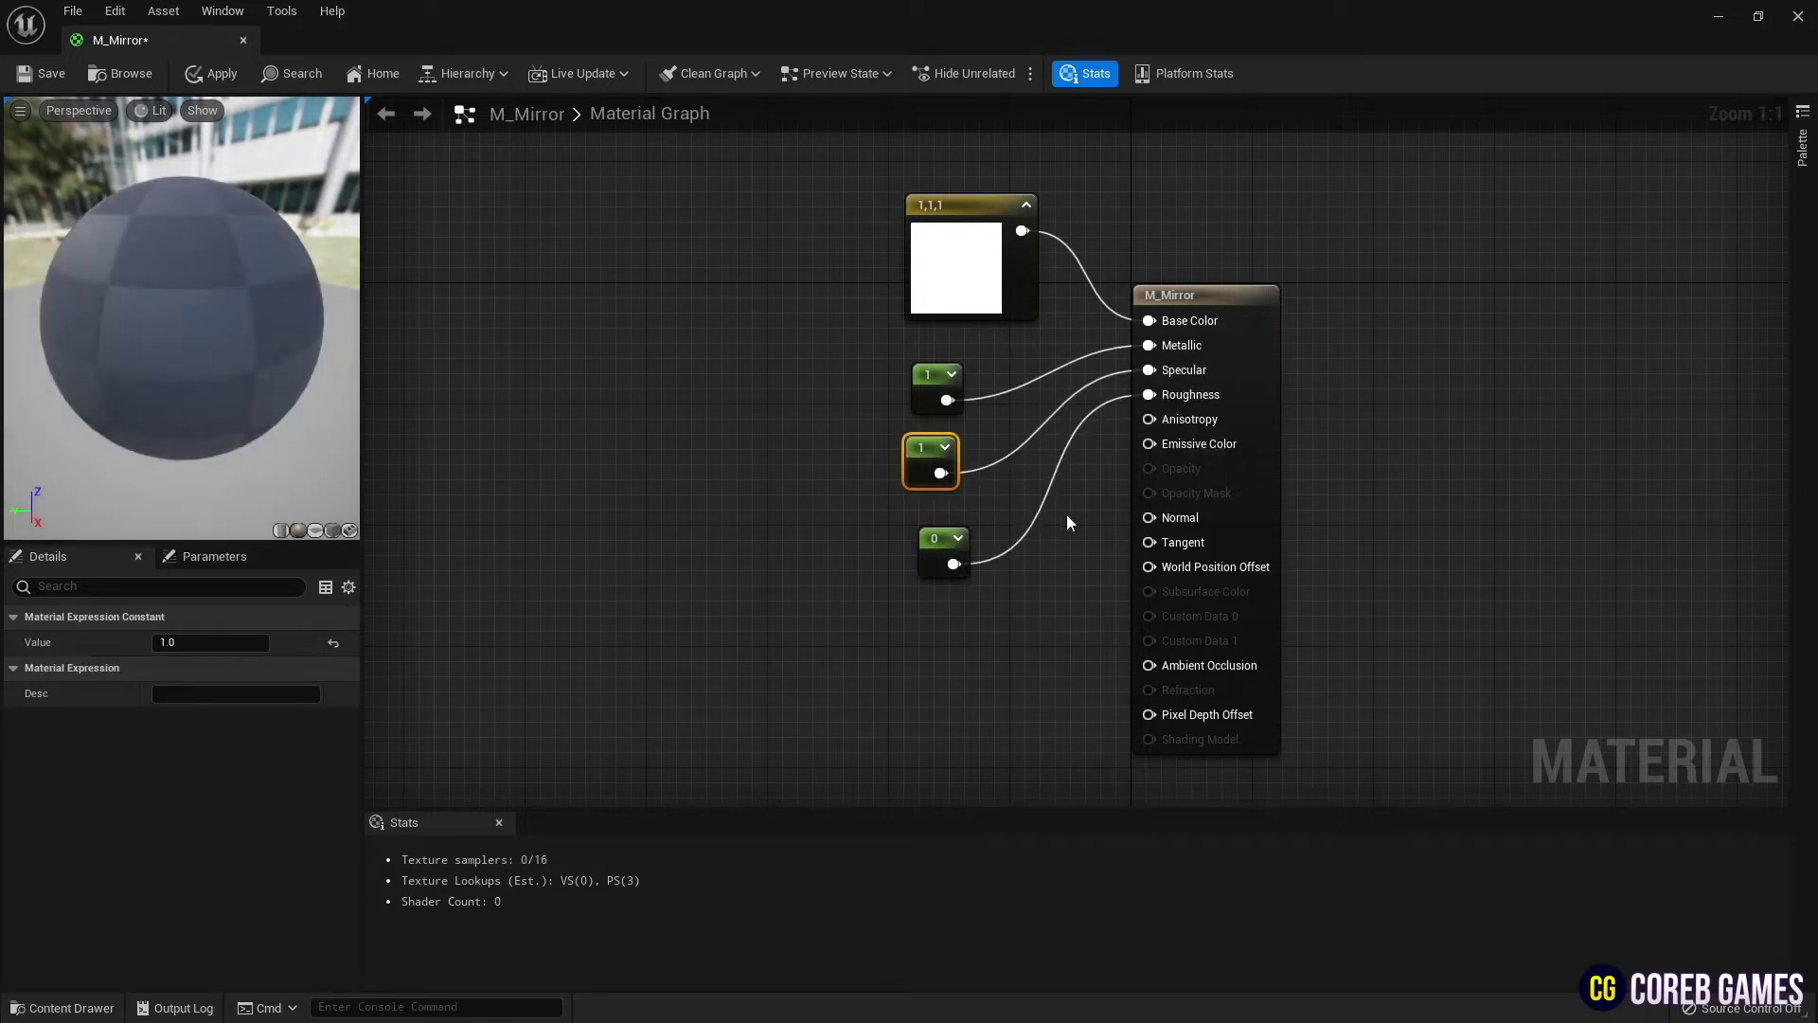
{"action": "left_click_drag", "start_coordinate": [1023, 349], "coordinate": [881, 606]}
{"action": "left_click_drag", "start_coordinate": [937, 388], "coordinate": [944, 369]}
Preview the mirror material on a cube and save M_Mirror.
{"action": "left_click_drag", "start_coordinate": [270, 312], "coordinate": [267, 182]}
{"action": "left_click", "coordinate": [335, 531]}
{"action": "left_click_drag", "start_coordinate": [299, 406], "coordinate": [5, 207]}
{"action": "left_click", "coordinate": [33, 76]}
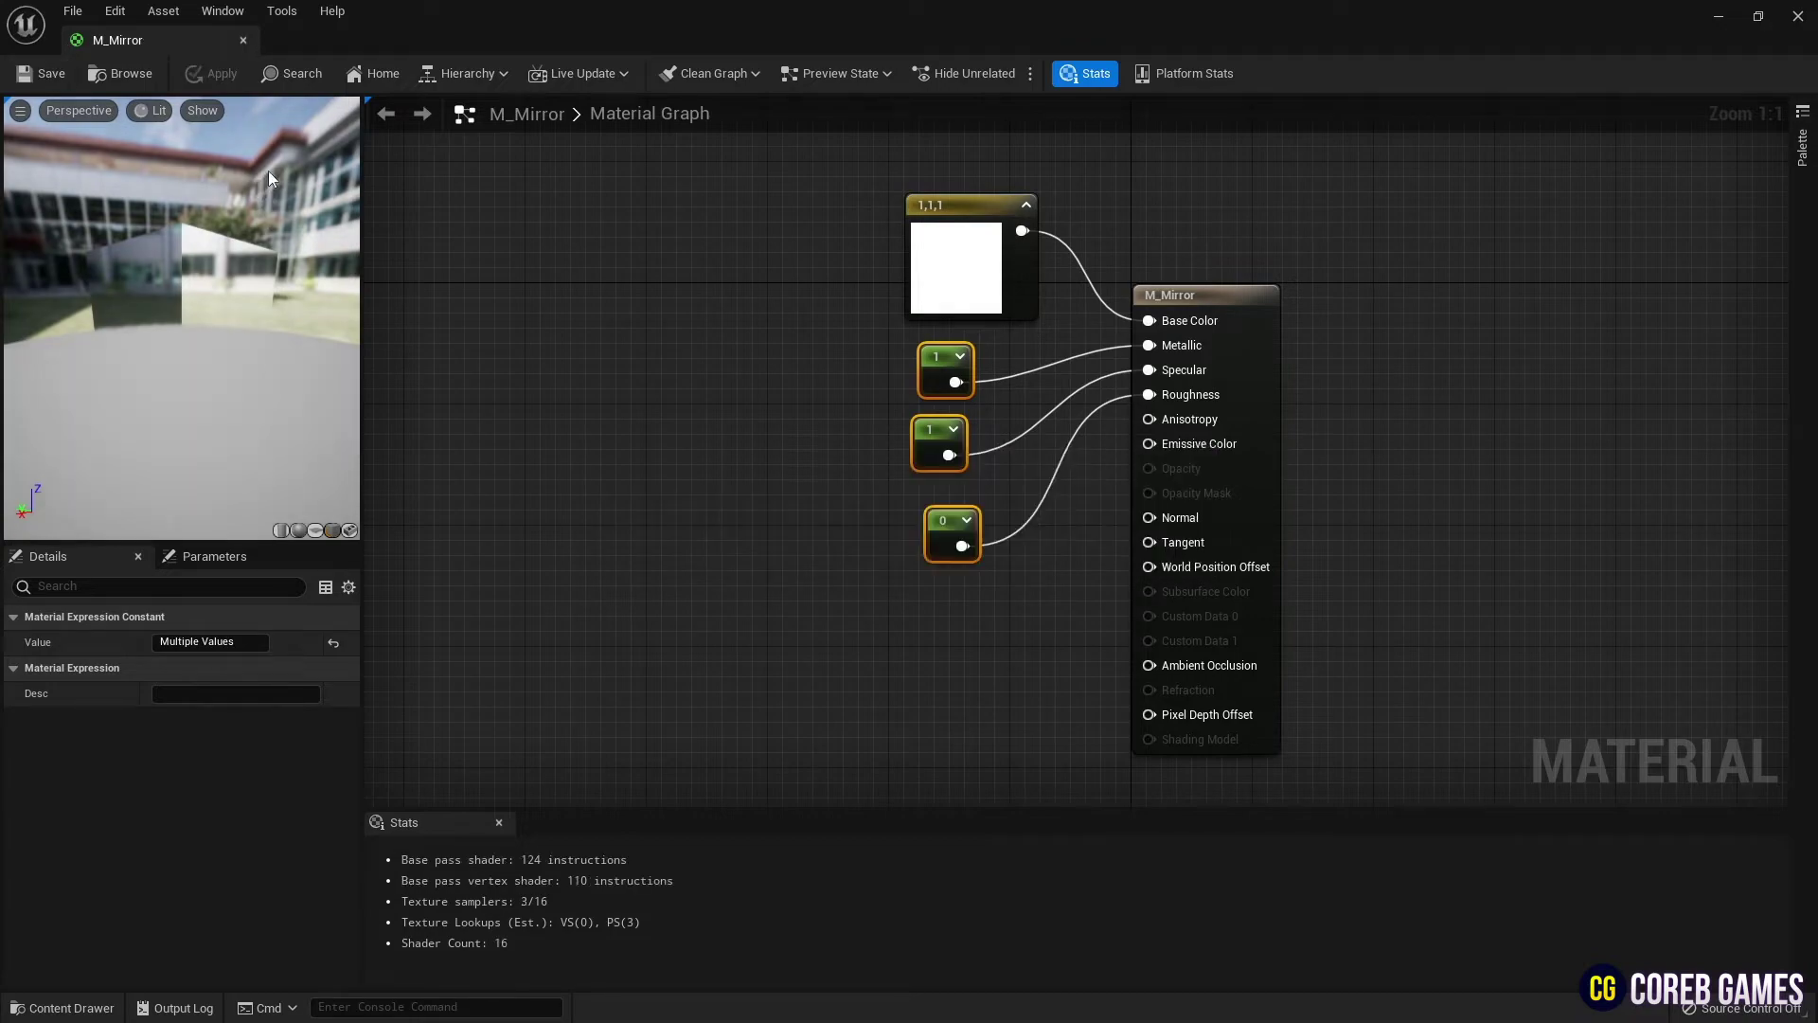
Close the M_Mirror material editor, find the basic Cube actor and place one on the level floor beside the ramp.
{"action": "left_click", "coordinate": [243, 40]}
{"action": "key", "text": "w"}
{"action": "right_click_drag", "start_coordinate": [726, 543], "coordinate": [705, 621]}
{"action": "key", "text": "s"}
{"action": "left_click", "coordinate": [1738, 369]}
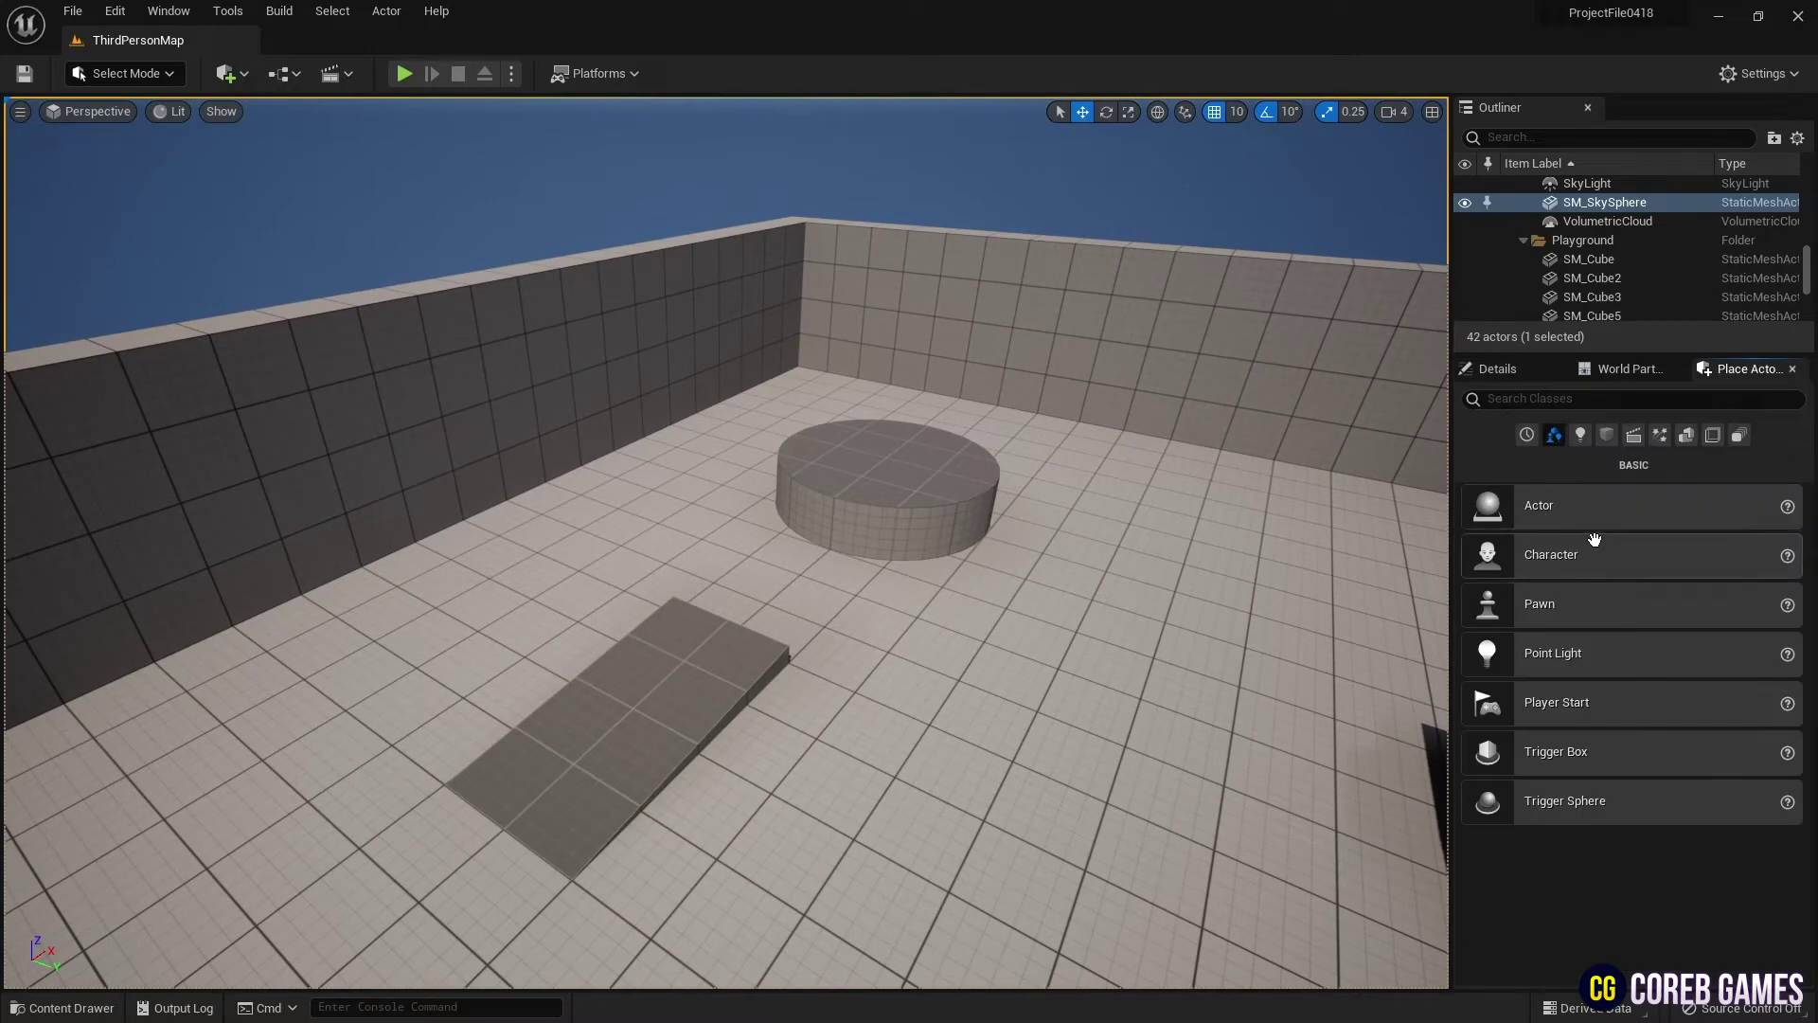
{"action": "left_click", "coordinate": [1624, 398]}
{"action": "type", "text": "cub"}
{"action": "left_click_drag", "start_coordinate": [1488, 444], "coordinate": [514, 523]}
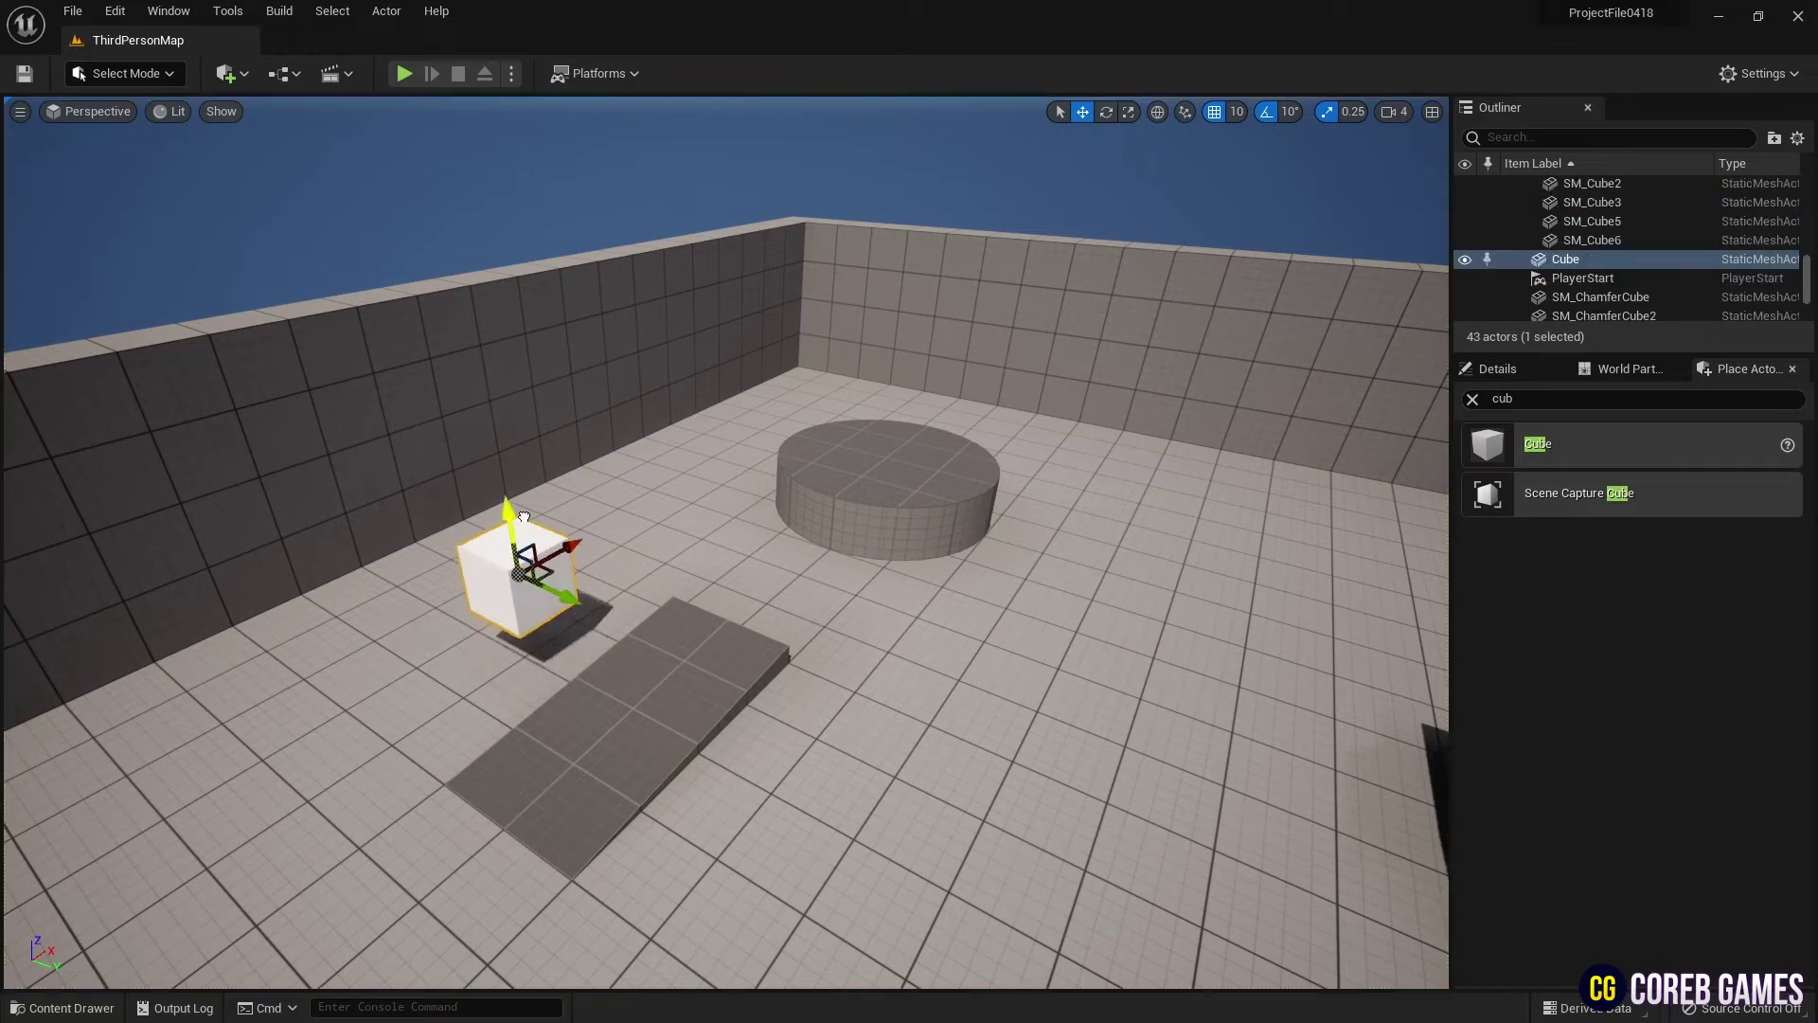
Move the new cube along Y to the other side of the ramp and focus the view on it.
{"action": "left_click_drag", "start_coordinate": [572, 594], "coordinate": [824, 697]}
{"action": "key", "text": "f"}
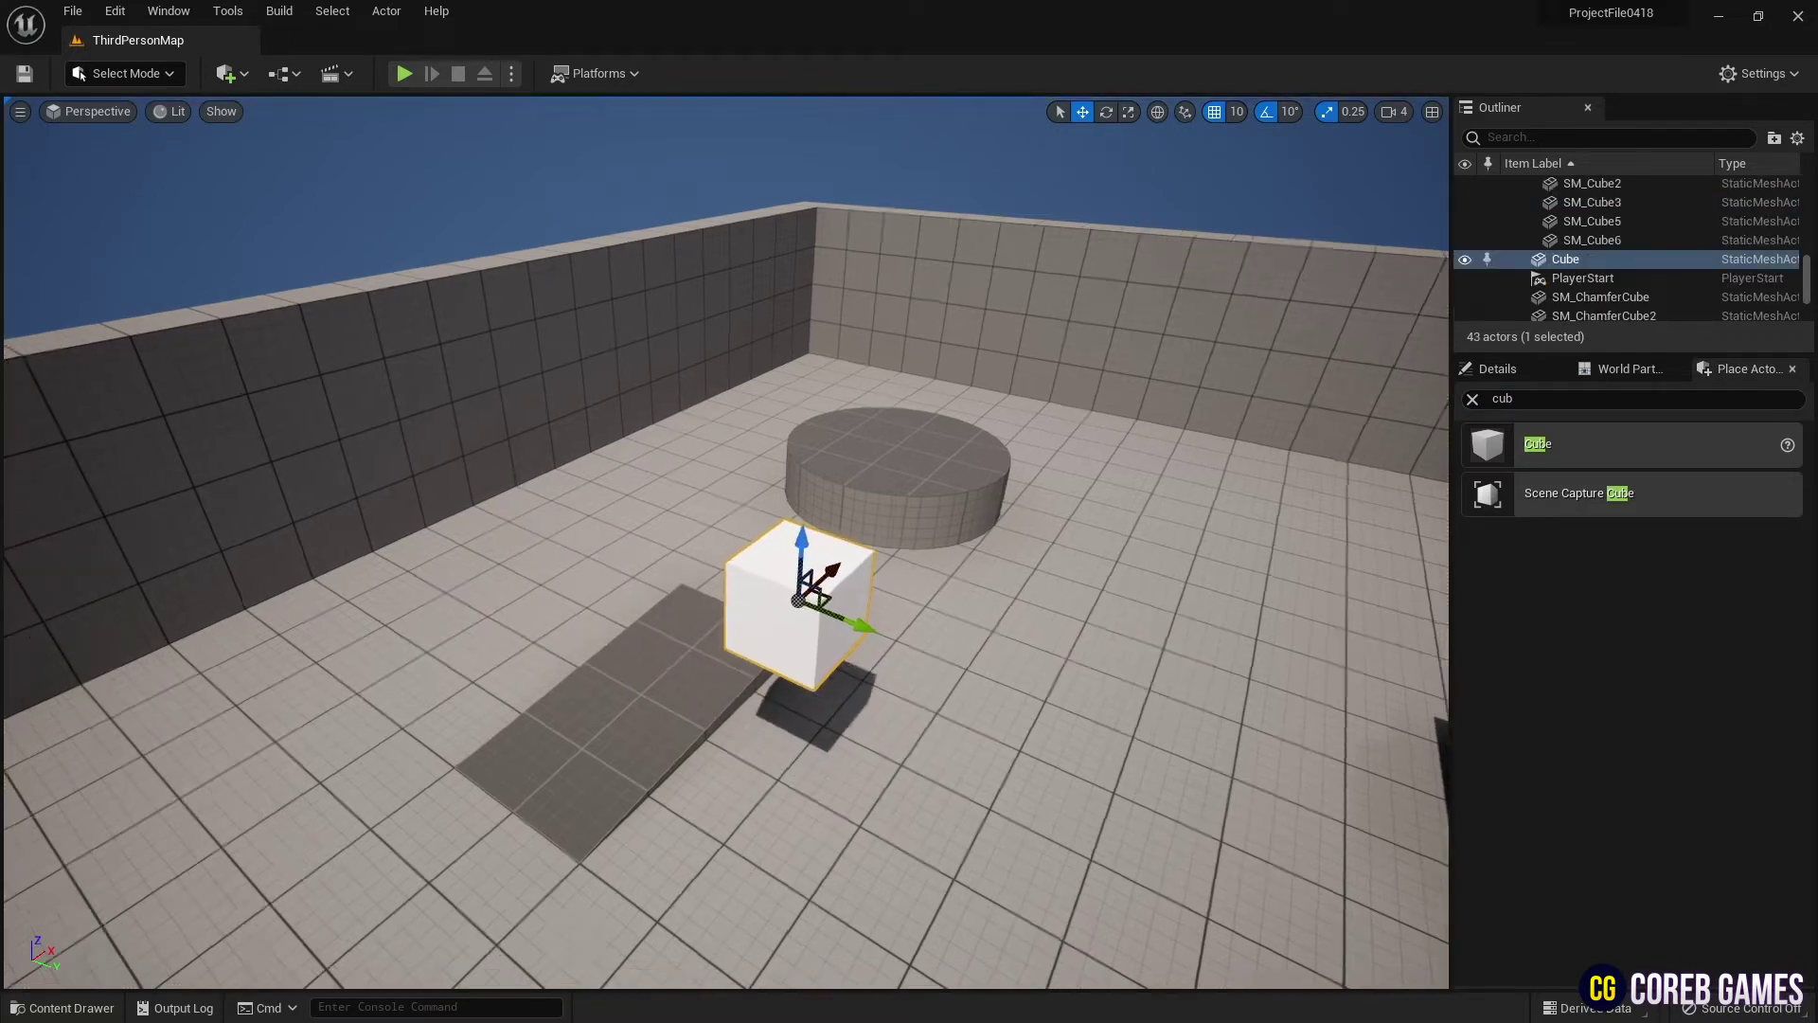
{"action": "left_click_drag", "start_coordinate": [775, 464], "coordinate": [775, 484]}
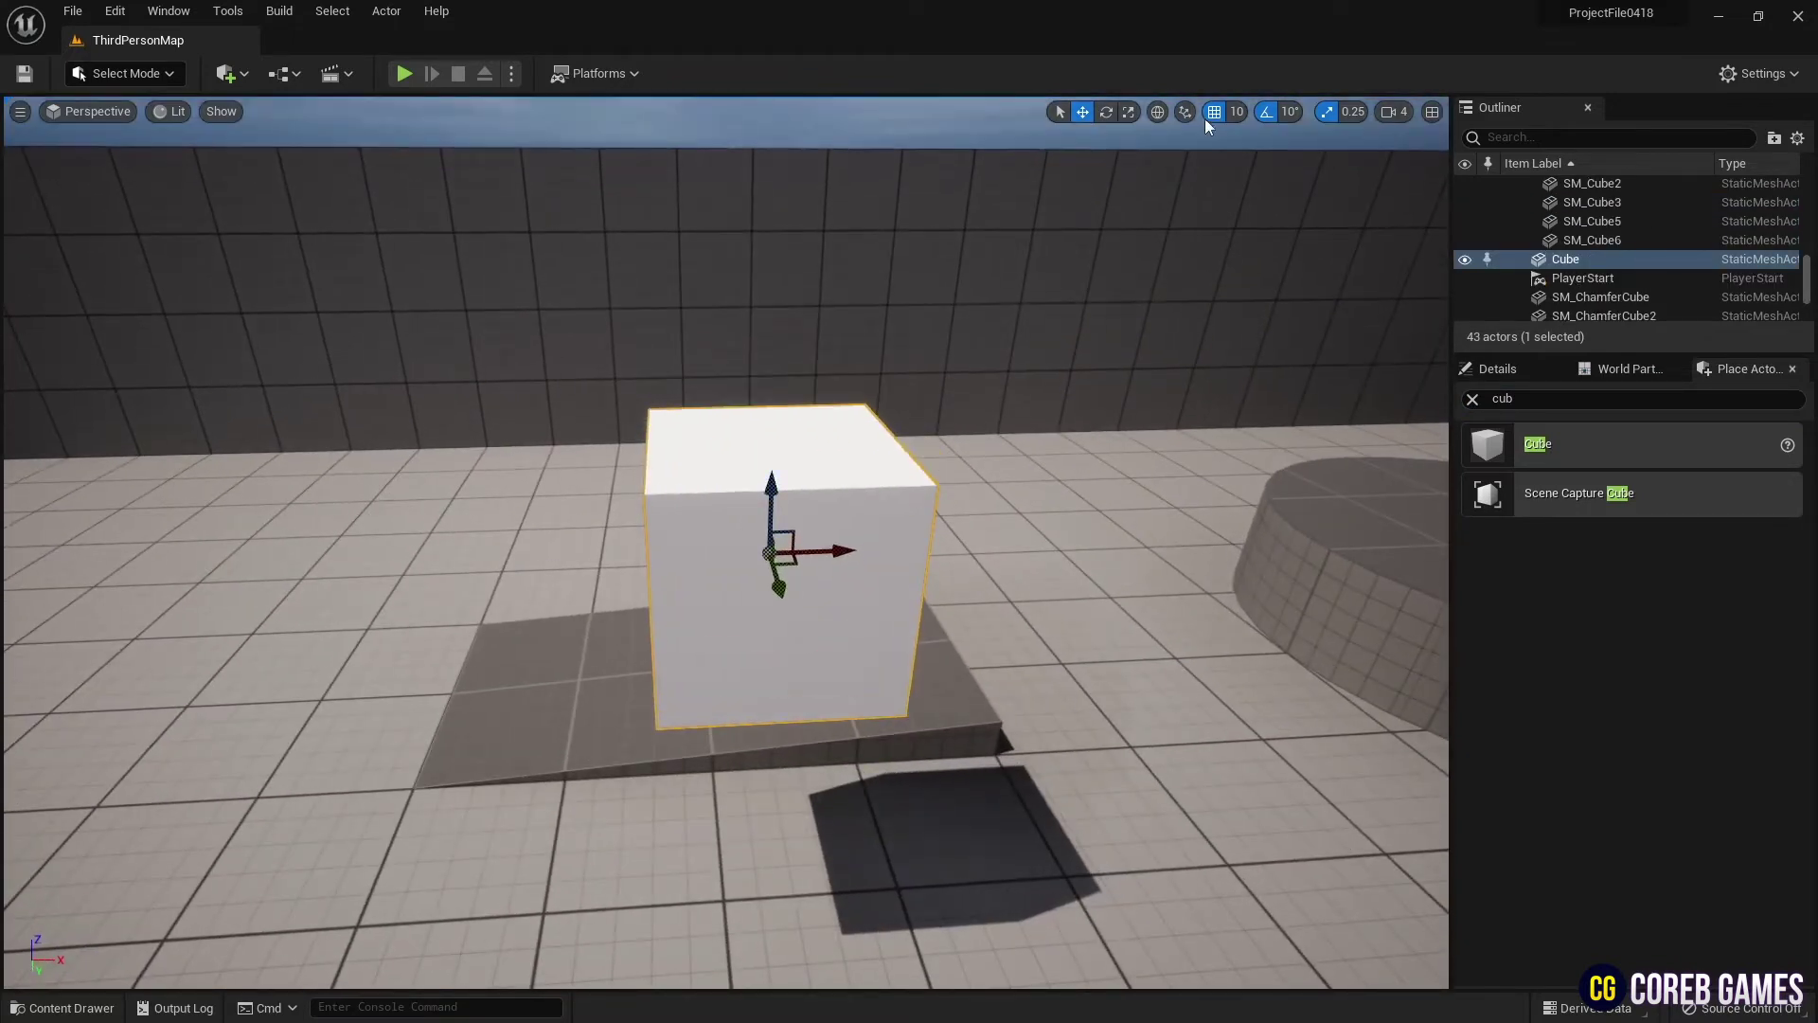
Scale the cube along X to stretch it into a long beam.
{"action": "left_click", "coordinate": [1130, 114]}
{"action": "right_click_drag", "start_coordinate": [1071, 256], "coordinate": [890, 331]}
{"action": "right_click_drag", "start_coordinate": [1032, 474], "coordinate": [982, 430]}
{"action": "key", "text": "s"}
{"action": "left_click_drag", "start_coordinate": [860, 521], "coordinate": [1056, 648]}
{"action": "right_click_drag", "start_coordinate": [890, 462], "coordinate": [904, 507]}
{"action": "key", "text": "w"}
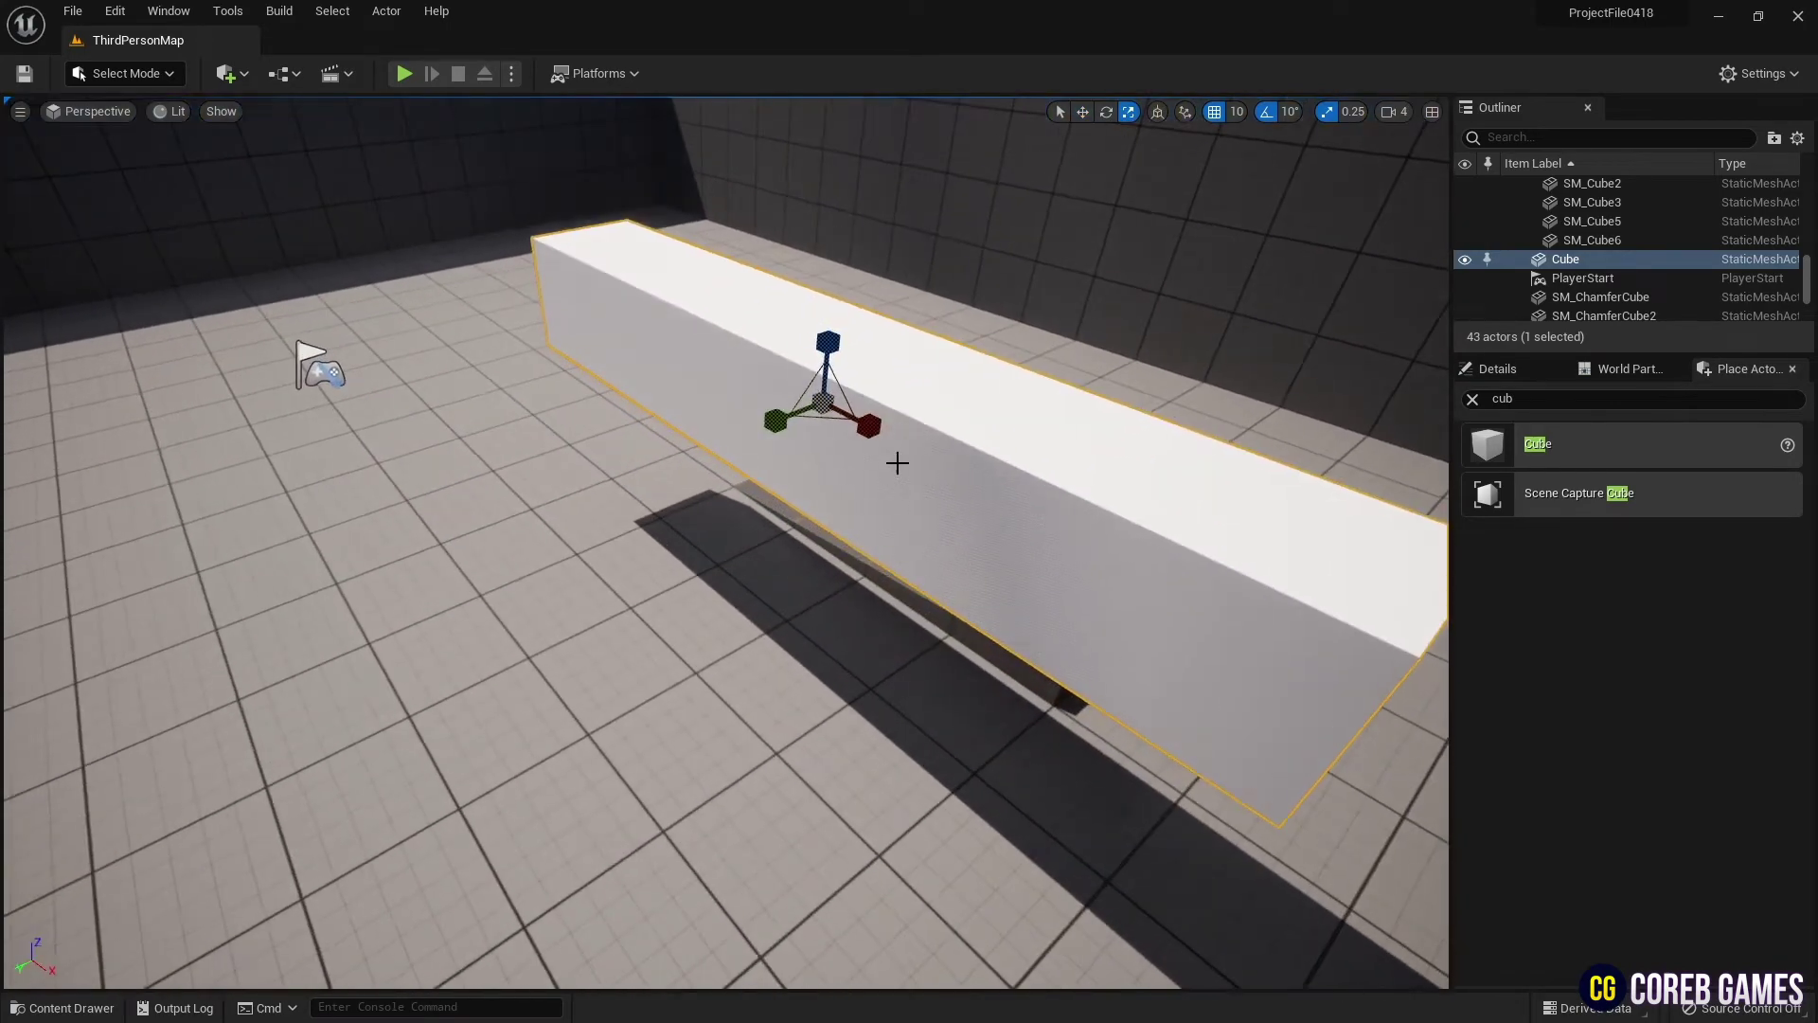
Scale the beam upward along Z to make it a tall wall.
{"action": "left_click_drag", "start_coordinate": [829, 342], "coordinate": [828, 222]}
{"action": "key", "text": "s"}
{"action": "key", "text": "d"}
{"action": "right_click_drag", "start_coordinate": [829, 342], "coordinate": [684, 301]}
Reduce the wall's thickness along Y to form a thin upright panel and clear the actor class search.
{"action": "left_click_drag", "start_coordinate": [632, 493], "coordinate": [665, 491]}
{"action": "key", "text": "a"}
{"action": "right_click_drag", "start_coordinate": [665, 490], "coordinate": [819, 466]}
{"action": "key", "text": "w"}
{"action": "left_click_drag", "start_coordinate": [591, 612], "coordinate": [581, 558]}
{"action": "right_click_drag", "start_coordinate": [652, 657], "coordinate": [682, 578]}
{"action": "left_click", "coordinate": [1474, 401]}
{"action": "mouse_move", "coordinate": [934, 548]}
{"action": "right_mouse_down"}
{"action": "mouse_move", "coordinate": [852, 554]}
{"action": "mouse_move", "coordinate": [934, 548]}
{"action": "right_mouse_up"}
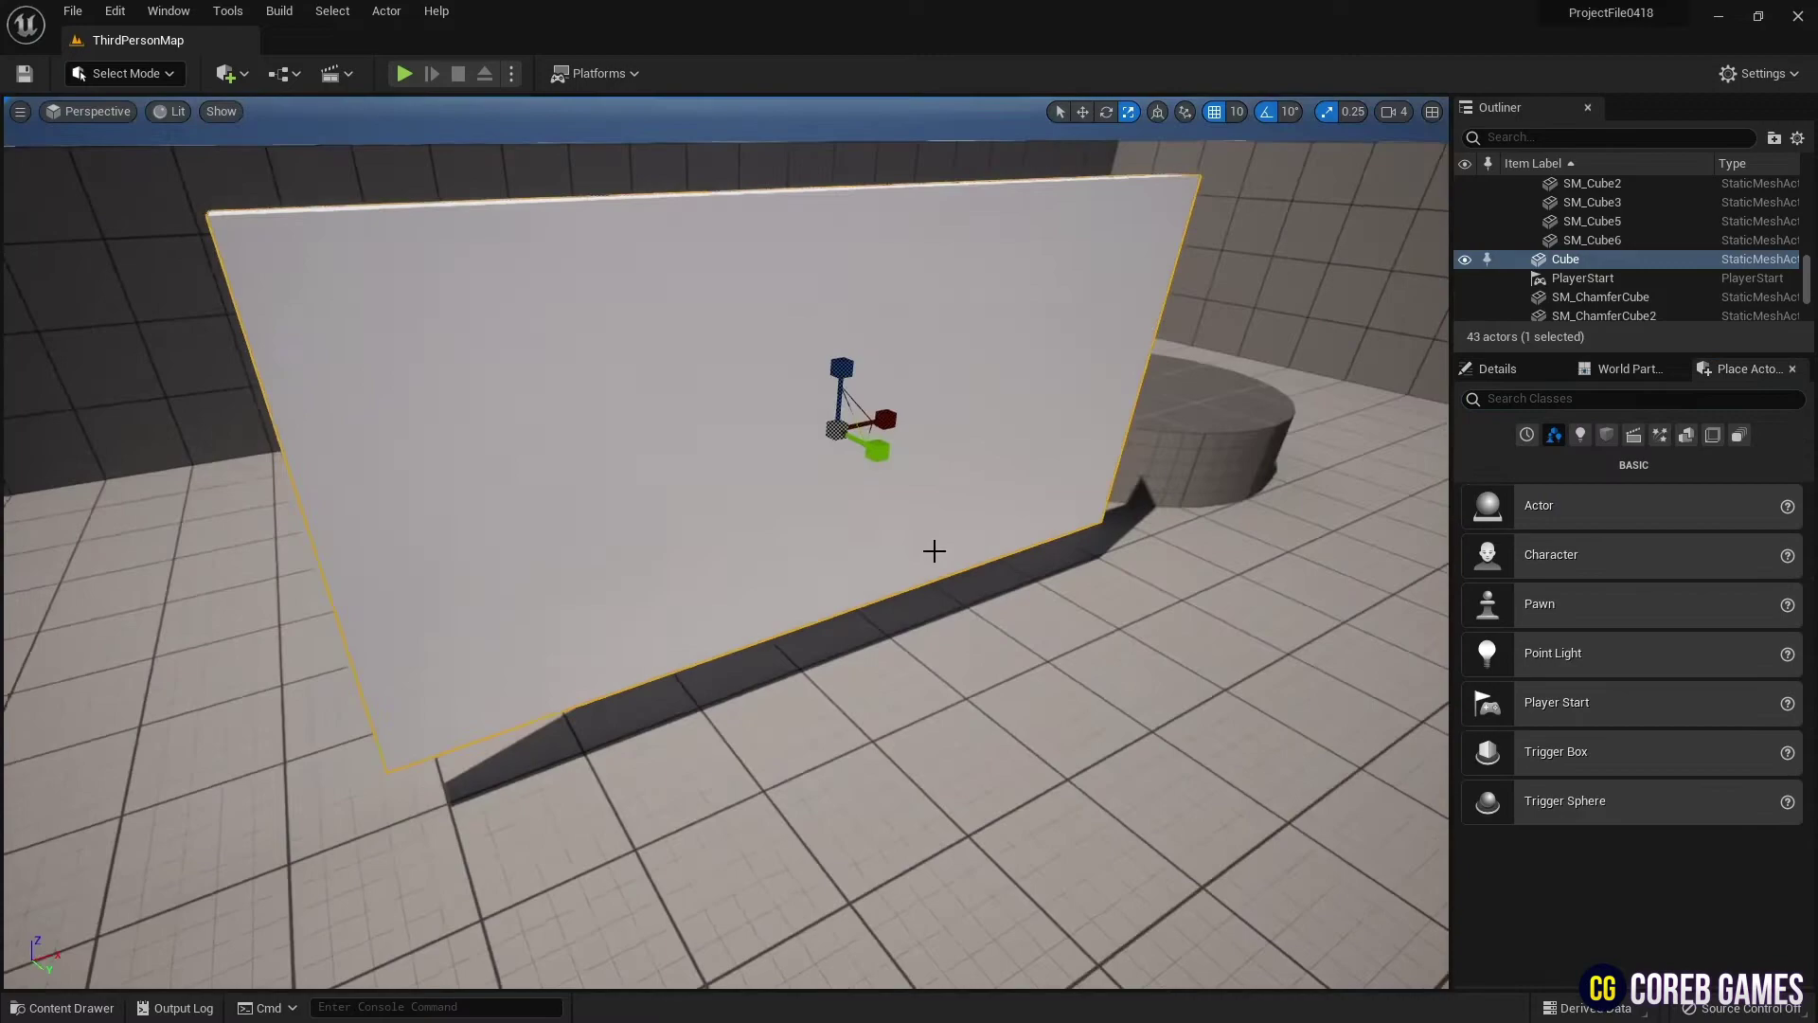
Apply the M_Mirror material from the Maps folder to the upright panel.
{"action": "left_click", "coordinate": [88, 1008]}
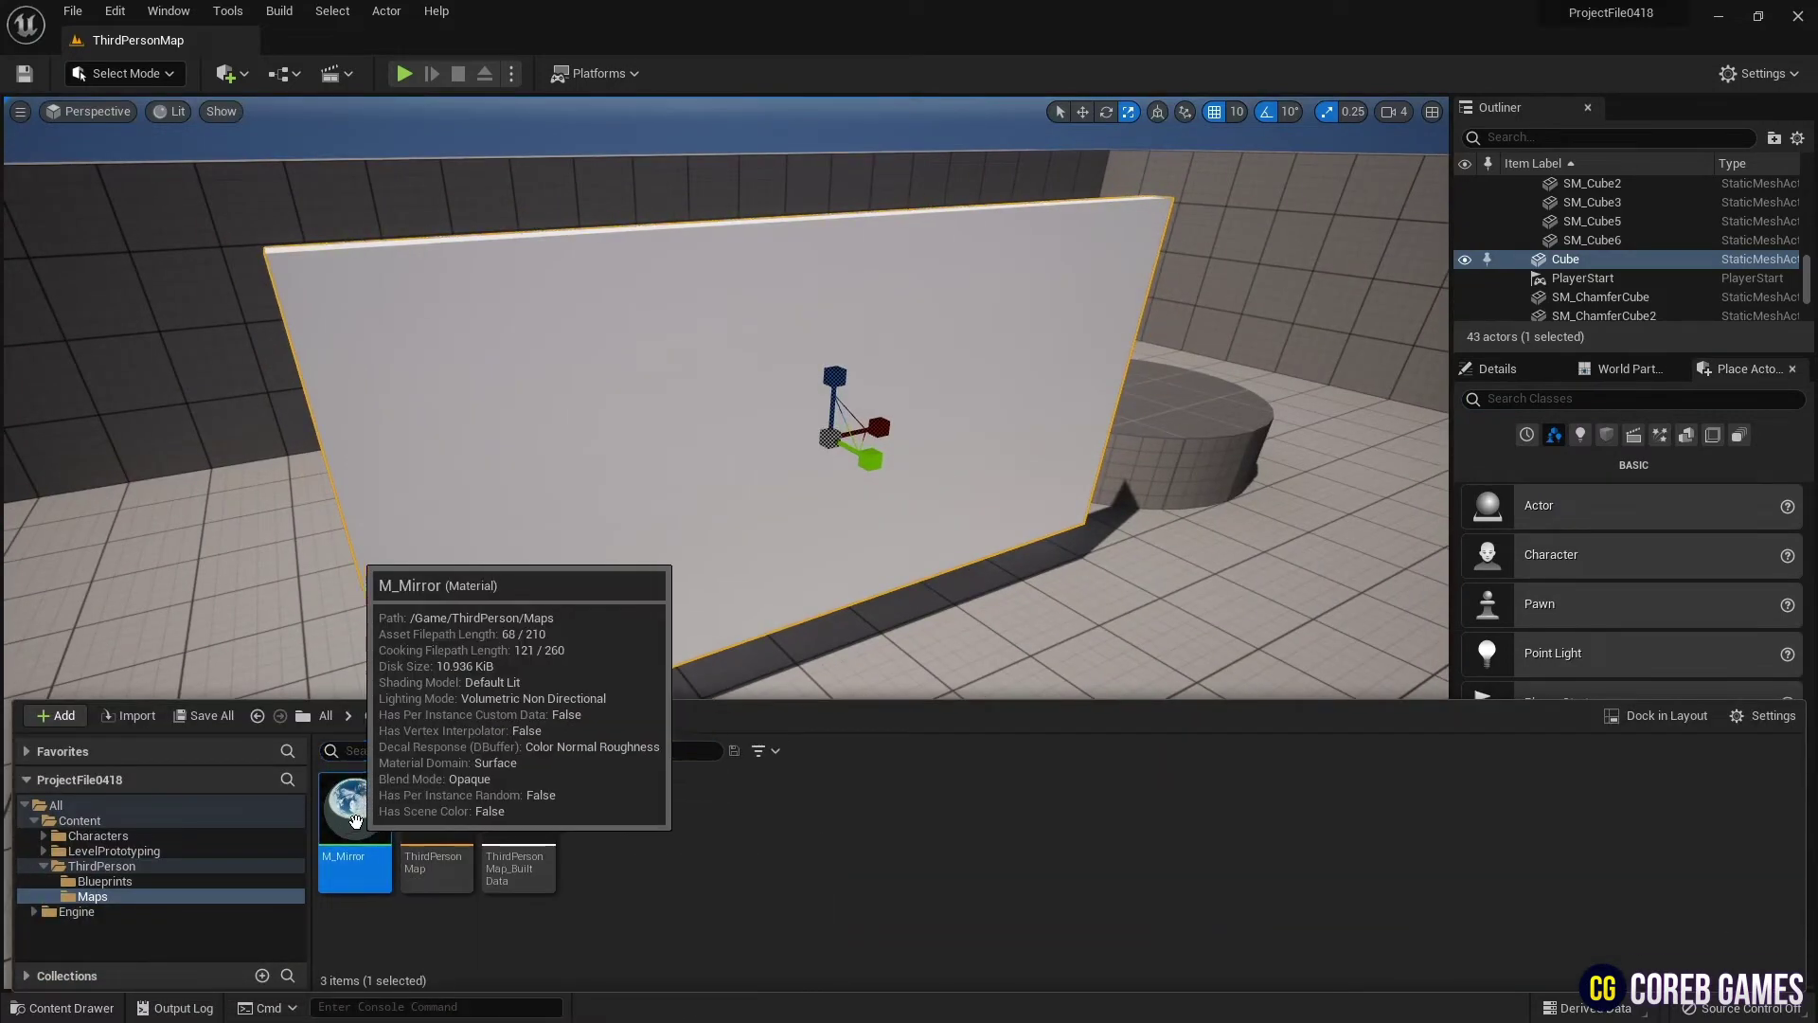
{"action": "left_click_drag", "start_coordinate": [354, 817], "coordinate": [653, 421]}
{"action": "right_click_drag", "start_coordinate": [654, 421], "coordinate": [739, 407]}
{"action": "right_click_drag", "start_coordinate": [719, 492], "coordinate": [805, 502]}
Place a Planar Reflection actor on the floor in front of the panel and raise it above the ground.
{"action": "left_click", "coordinate": [1682, 398]}
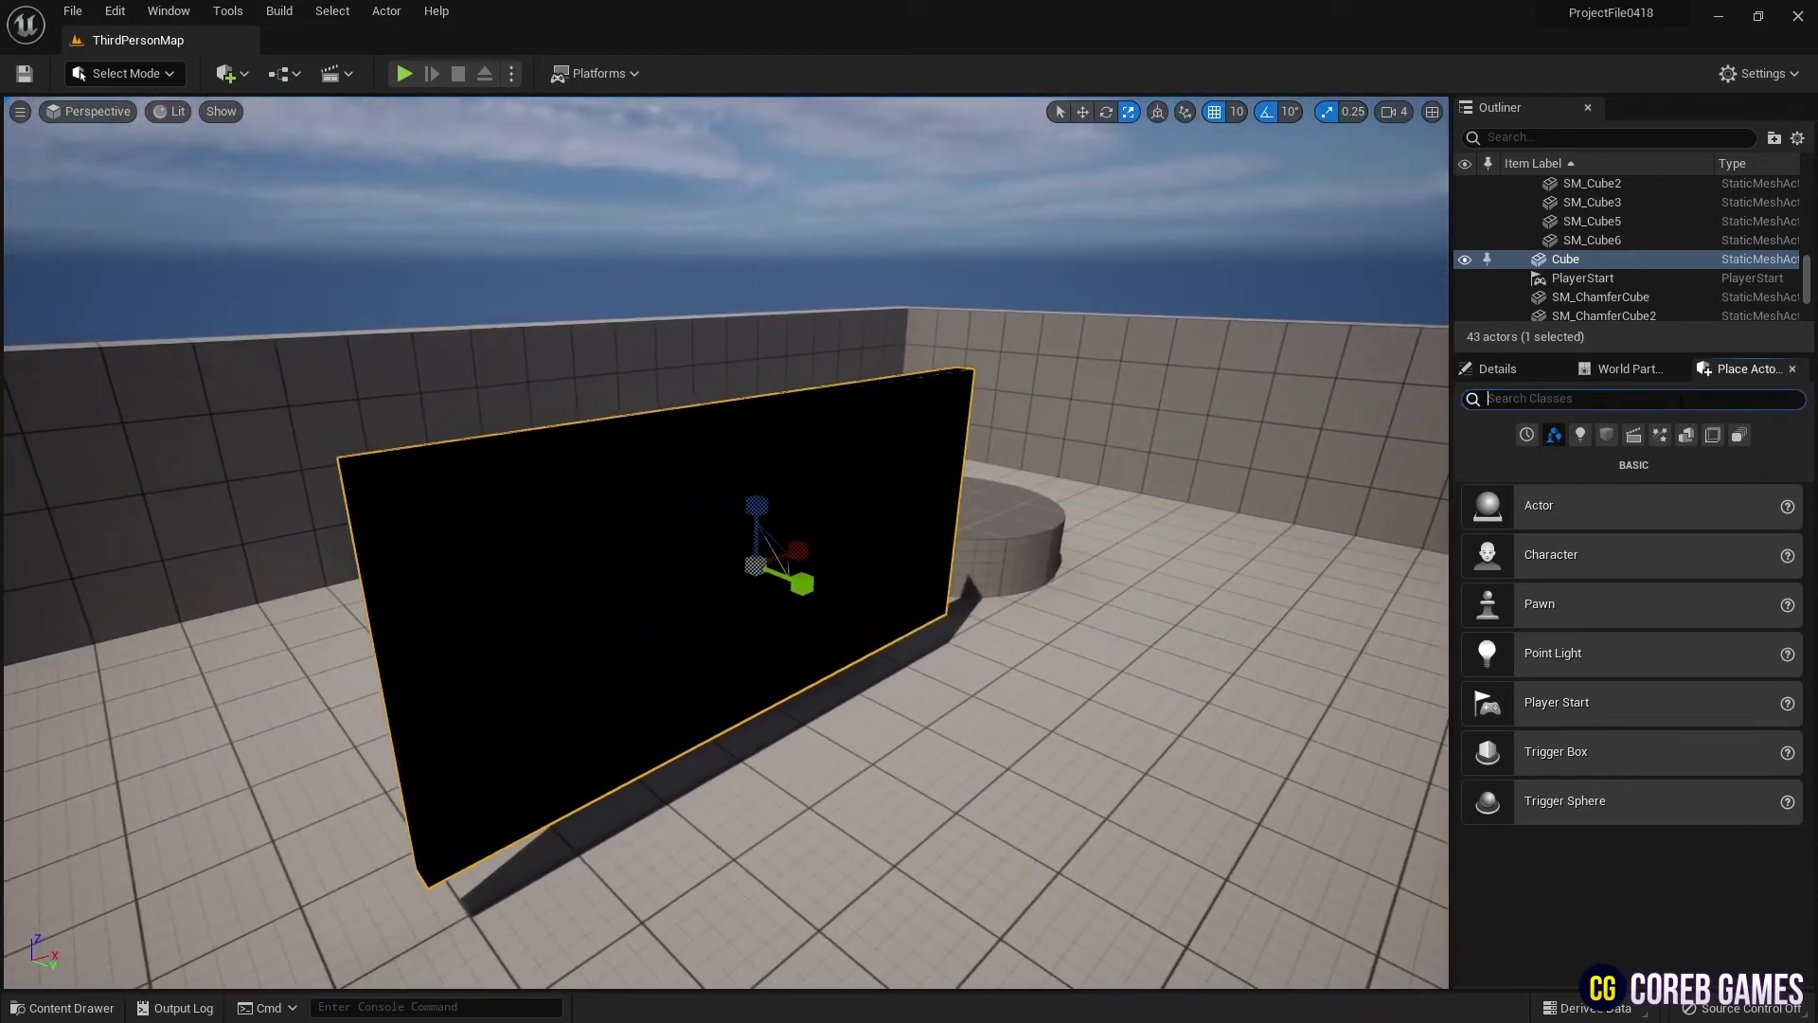
{"action": "type", "text": "Plan"}
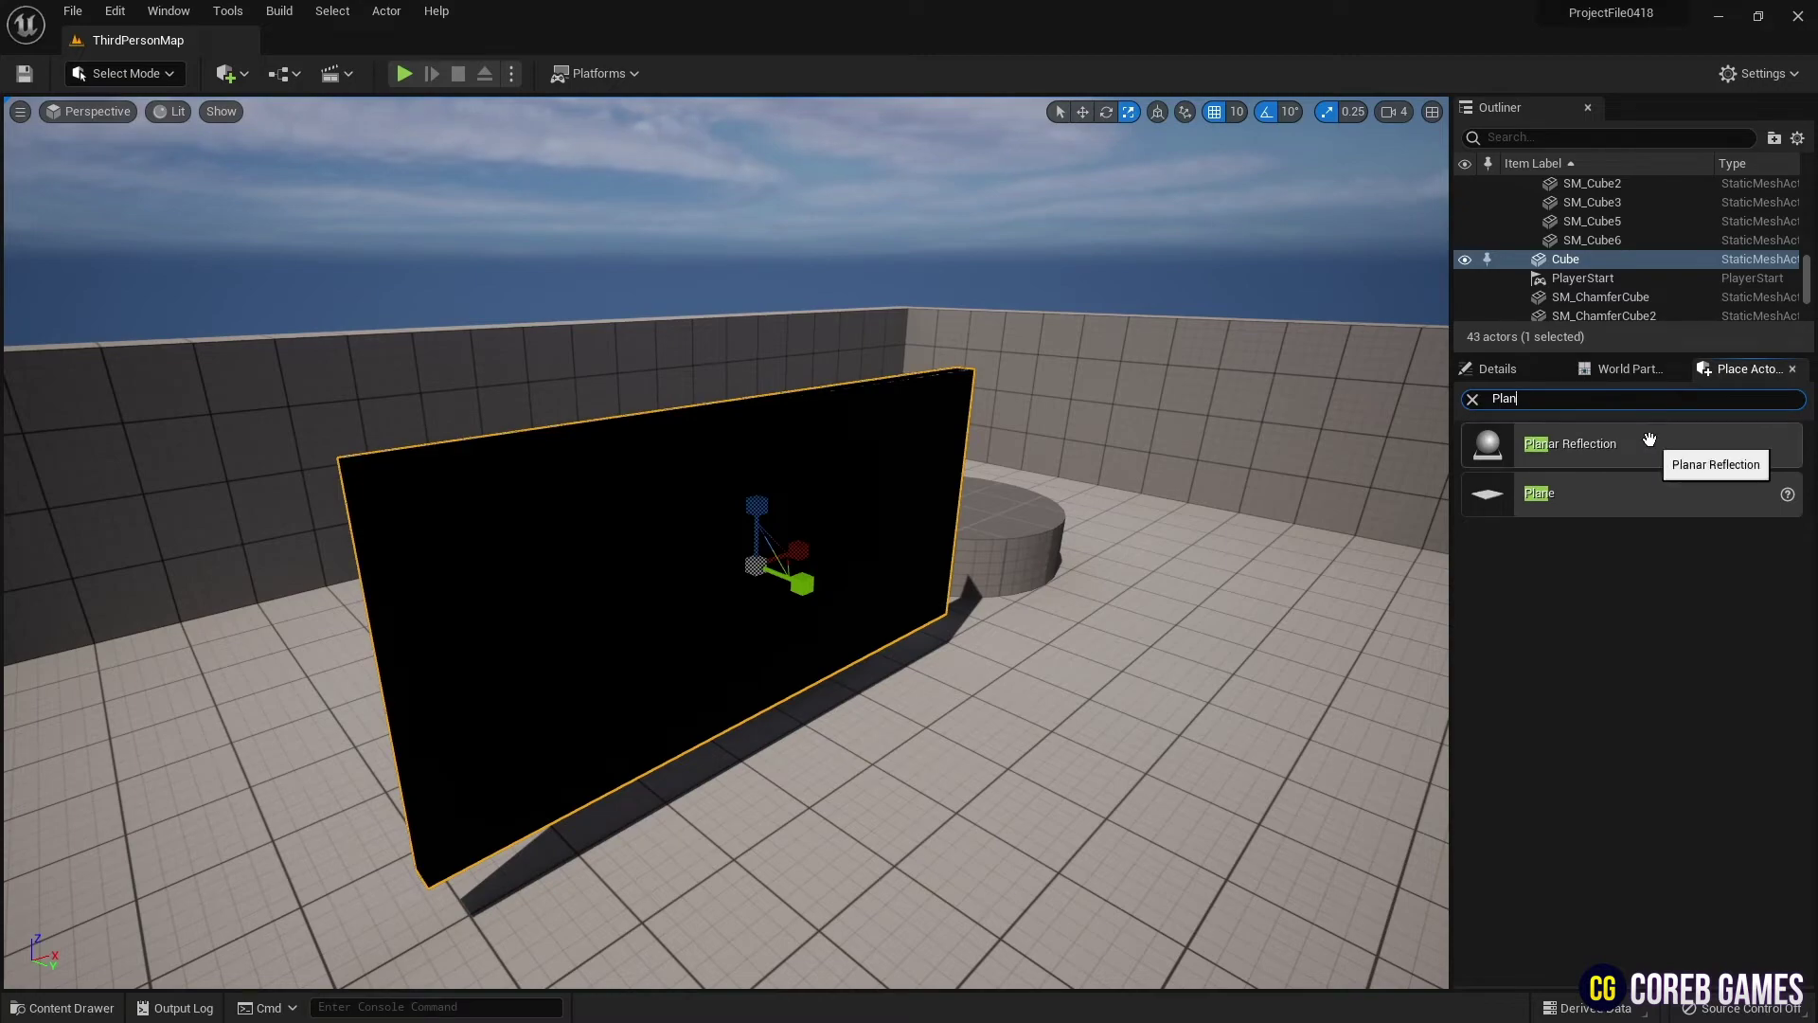
{"action": "left_click_drag", "start_coordinate": [1649, 439], "coordinate": [995, 706]}
{"action": "right_click_drag", "start_coordinate": [995, 706], "coordinate": [905, 663]}
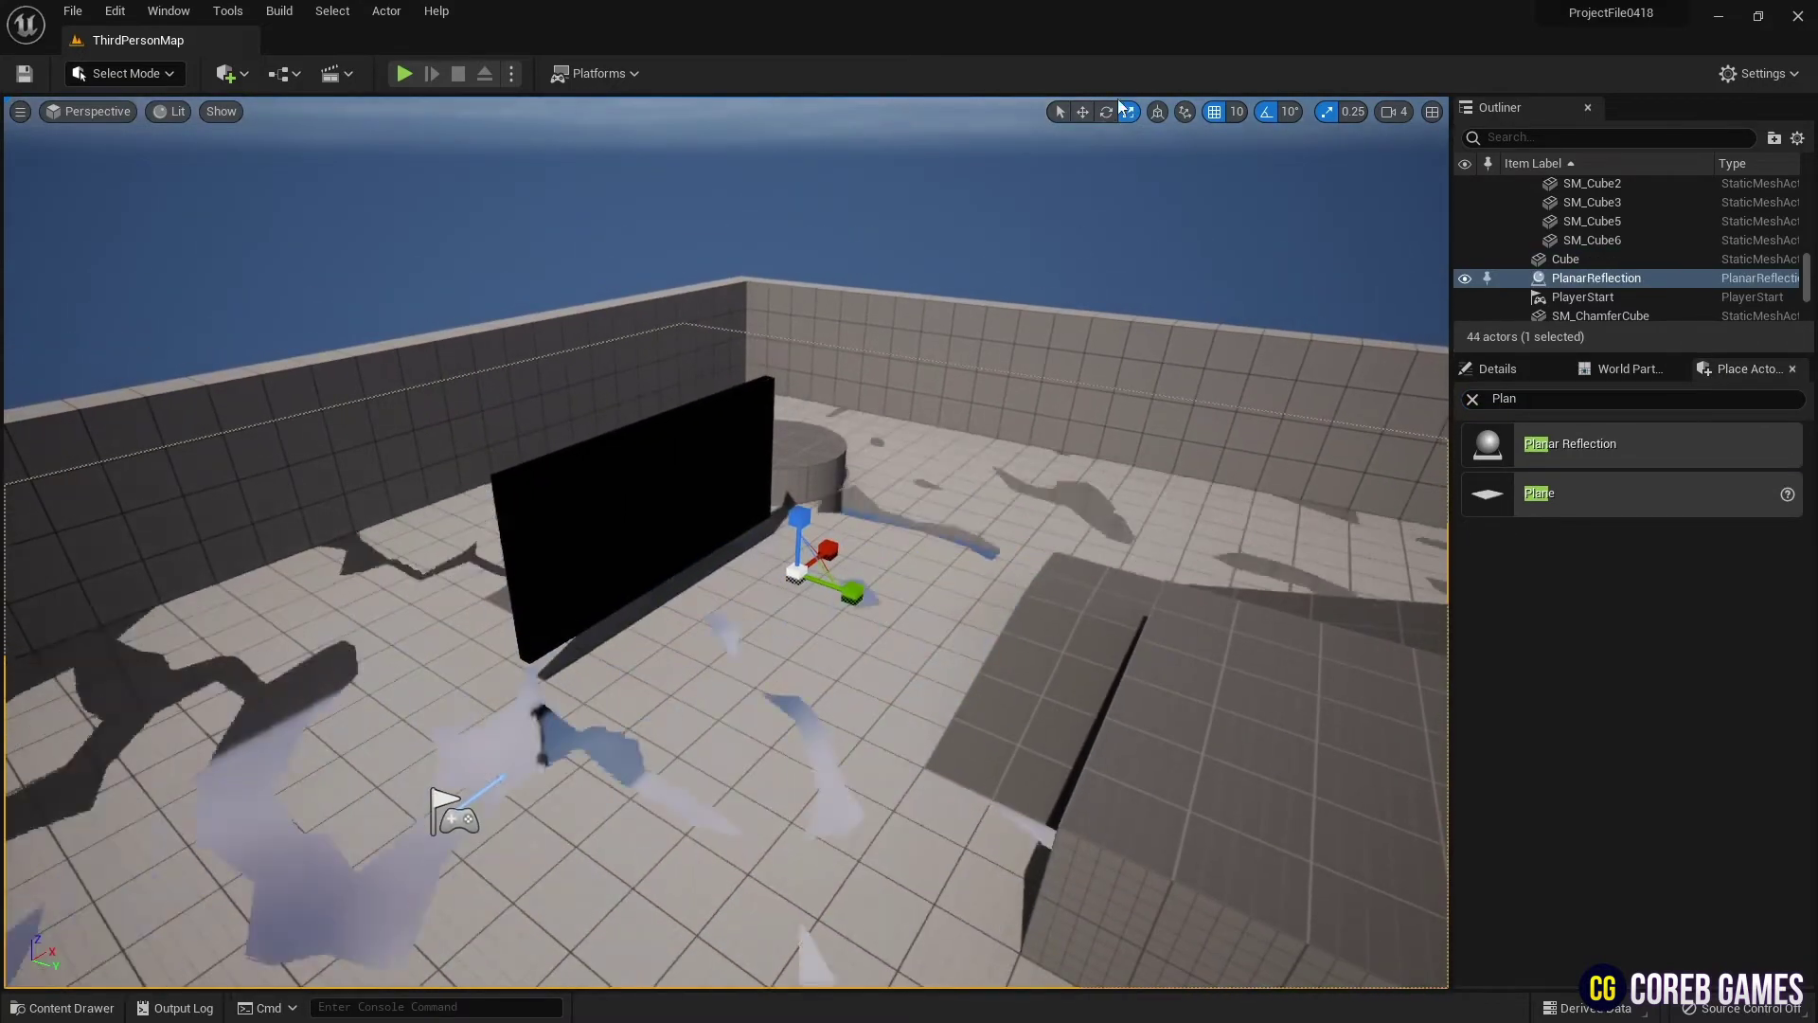
{"action": "left_click", "coordinate": [1083, 112]}
{"action": "left_click_drag", "start_coordinate": [803, 522], "coordinate": [829, 458]}
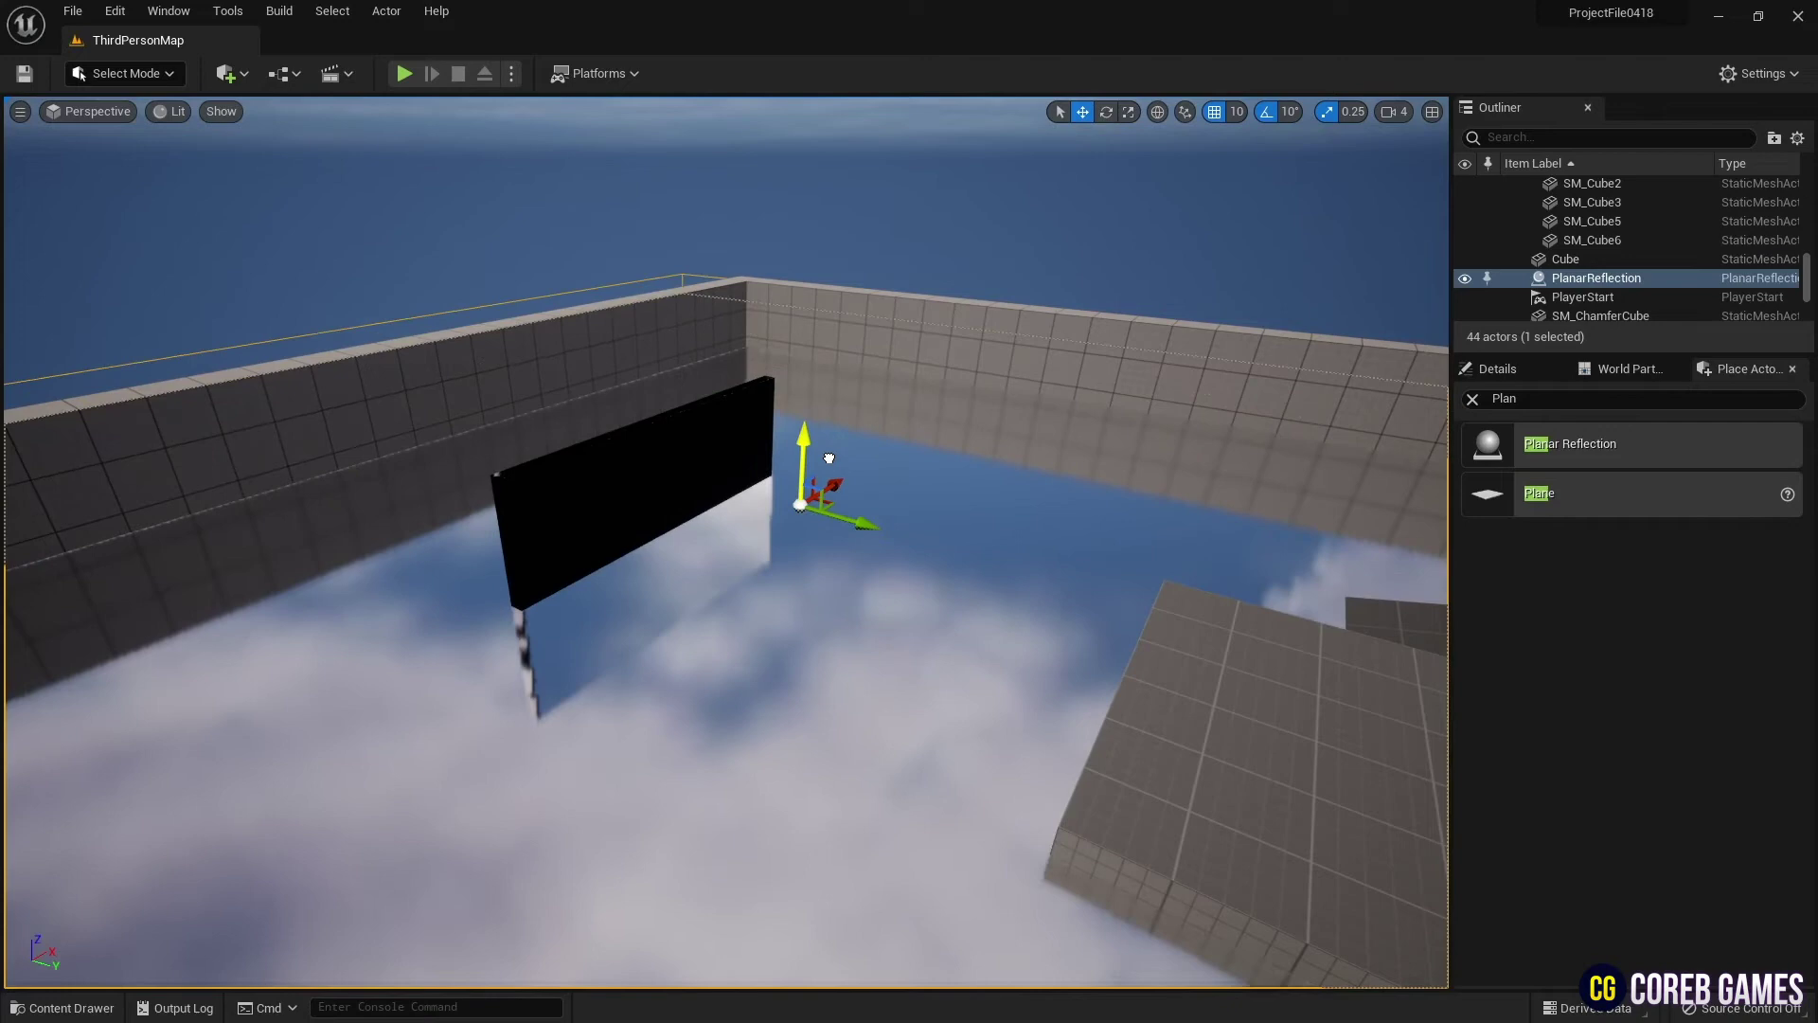
Show the planar reflection's details and rotate it 90 degrees about X so it stands upright.
{"action": "left_click", "coordinate": [1523, 370]}
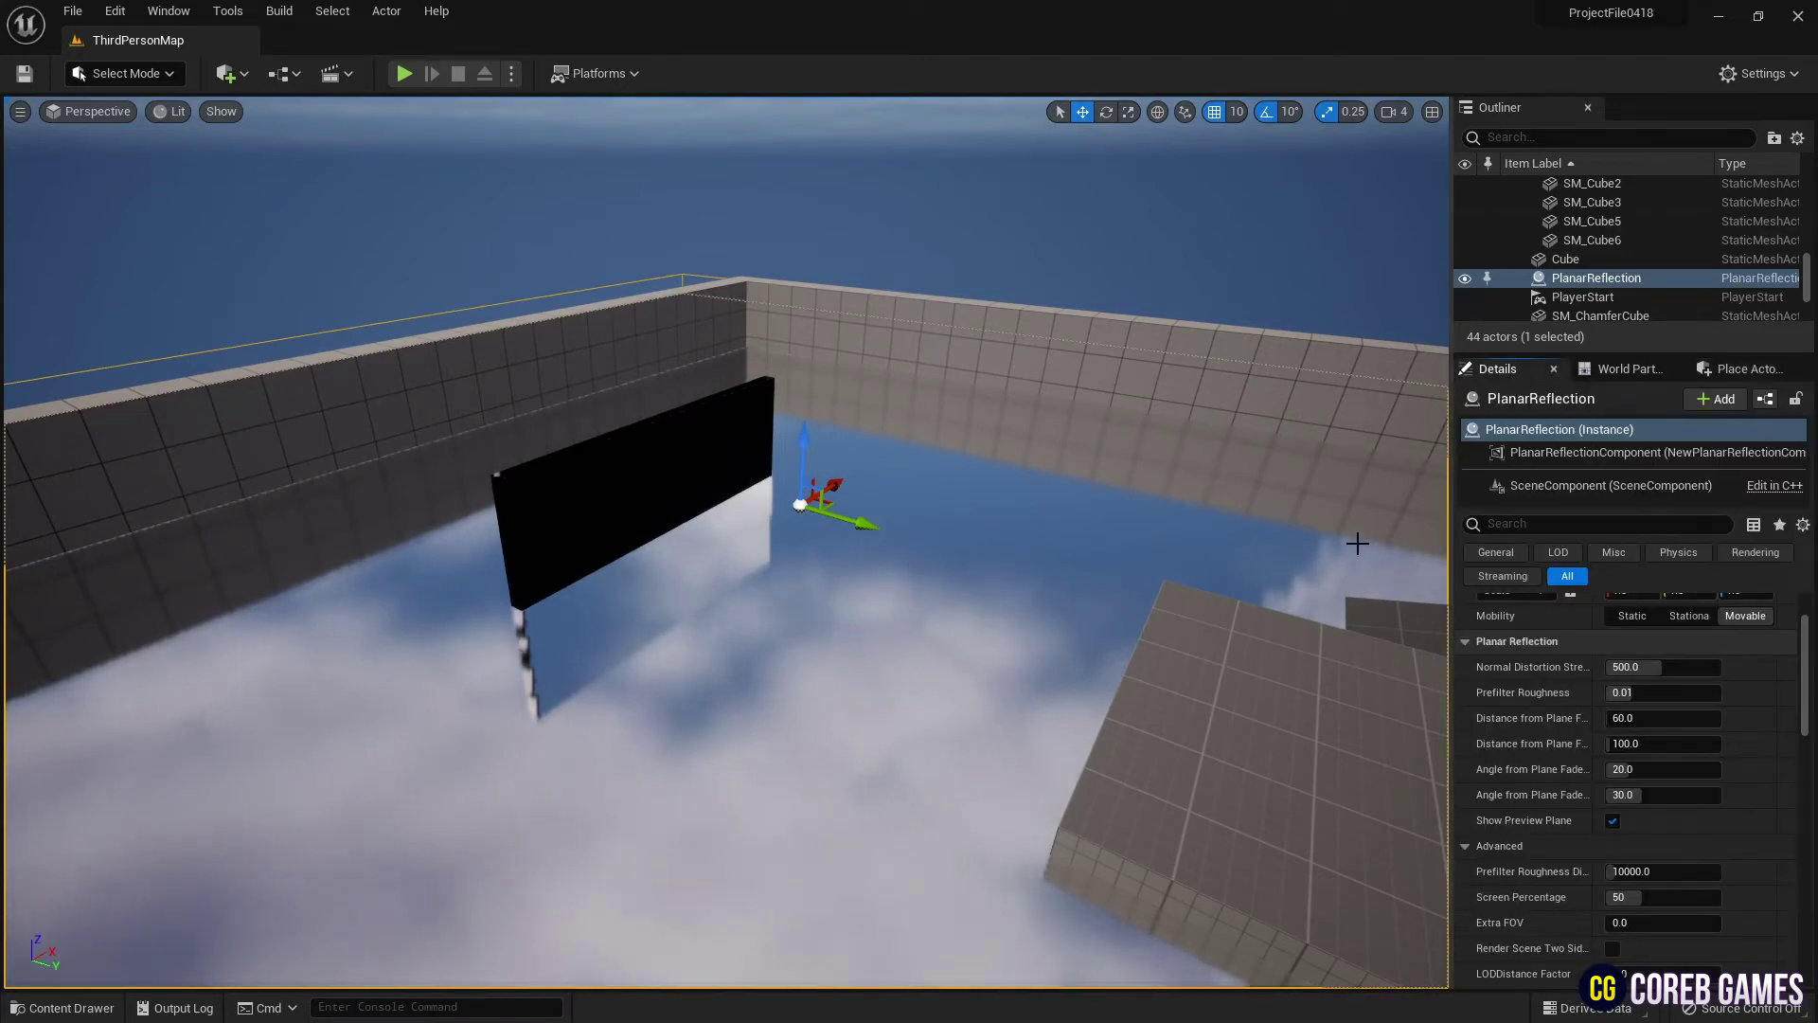
{"action": "left_click", "coordinate": [1106, 112]}
{"action": "left_click_drag", "start_coordinate": [807, 400], "coordinate": [904, 538]}
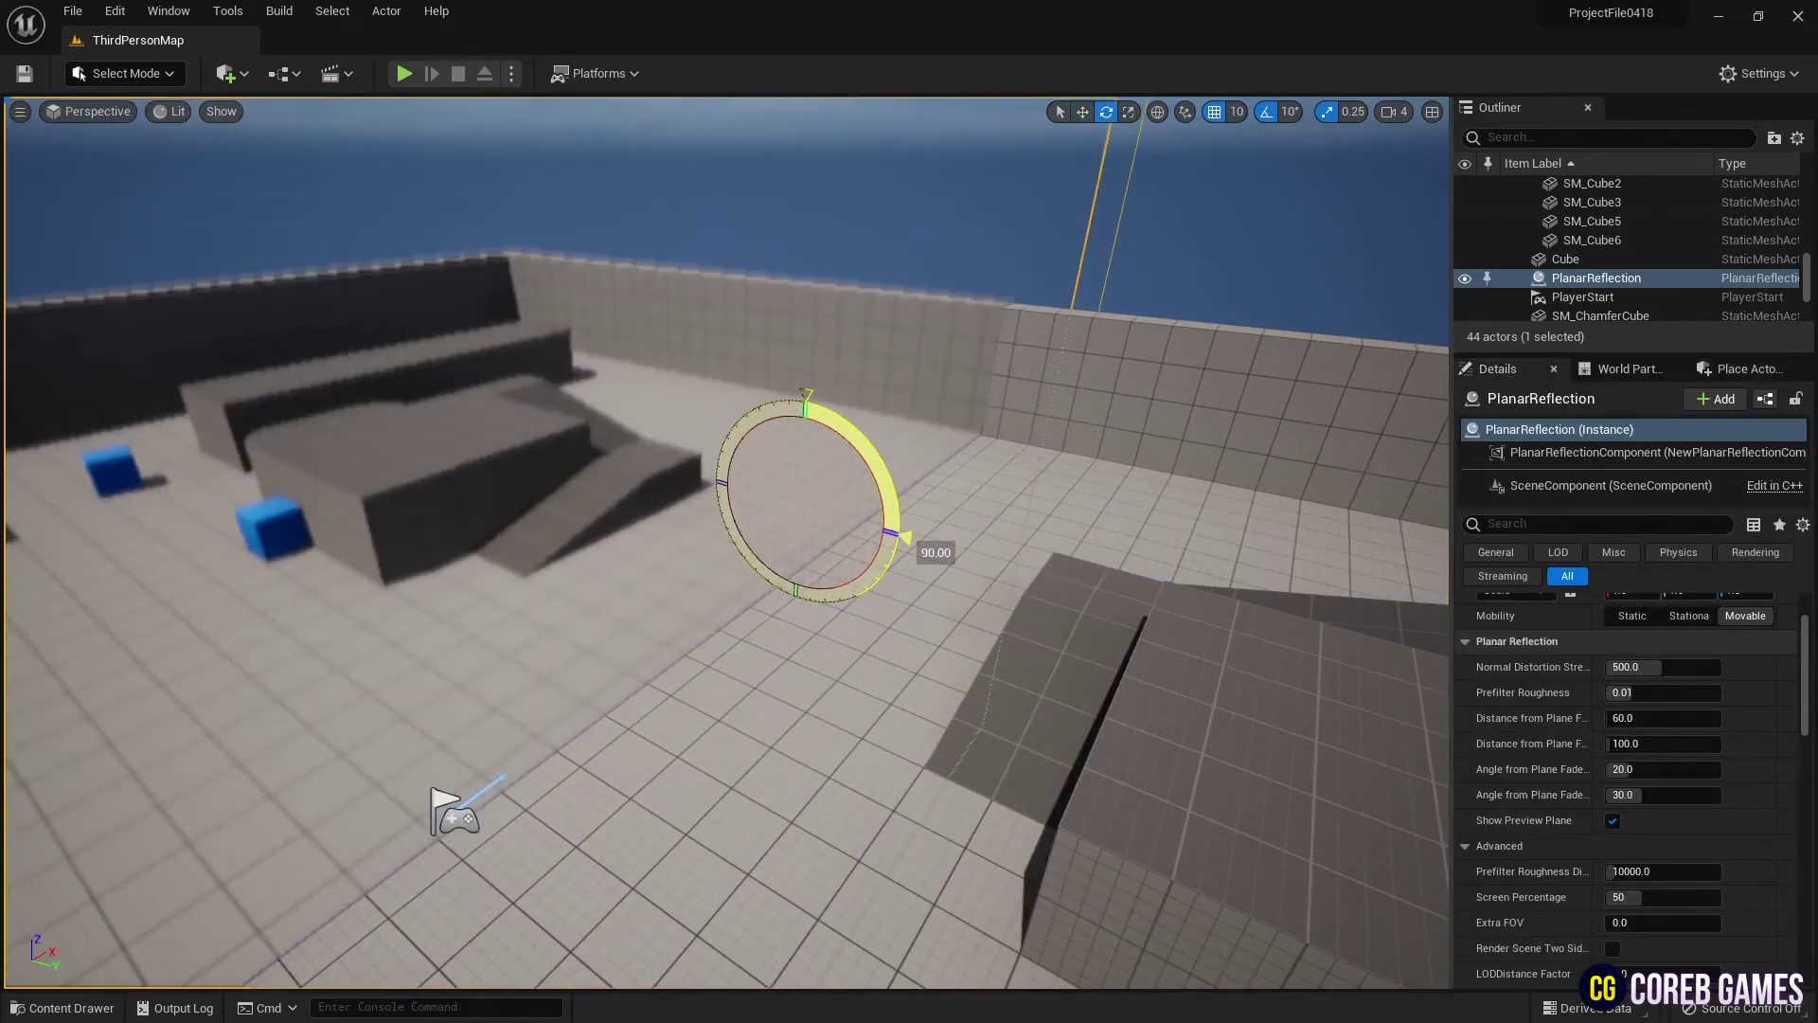
Reposition the upright planar reflection in front of the panel, at location X 1770, Y 1050, Z 160.
{"action": "left_click", "coordinate": [1084, 113]}
{"action": "right_click_drag", "start_coordinate": [982, 273], "coordinate": [1149, 139]}
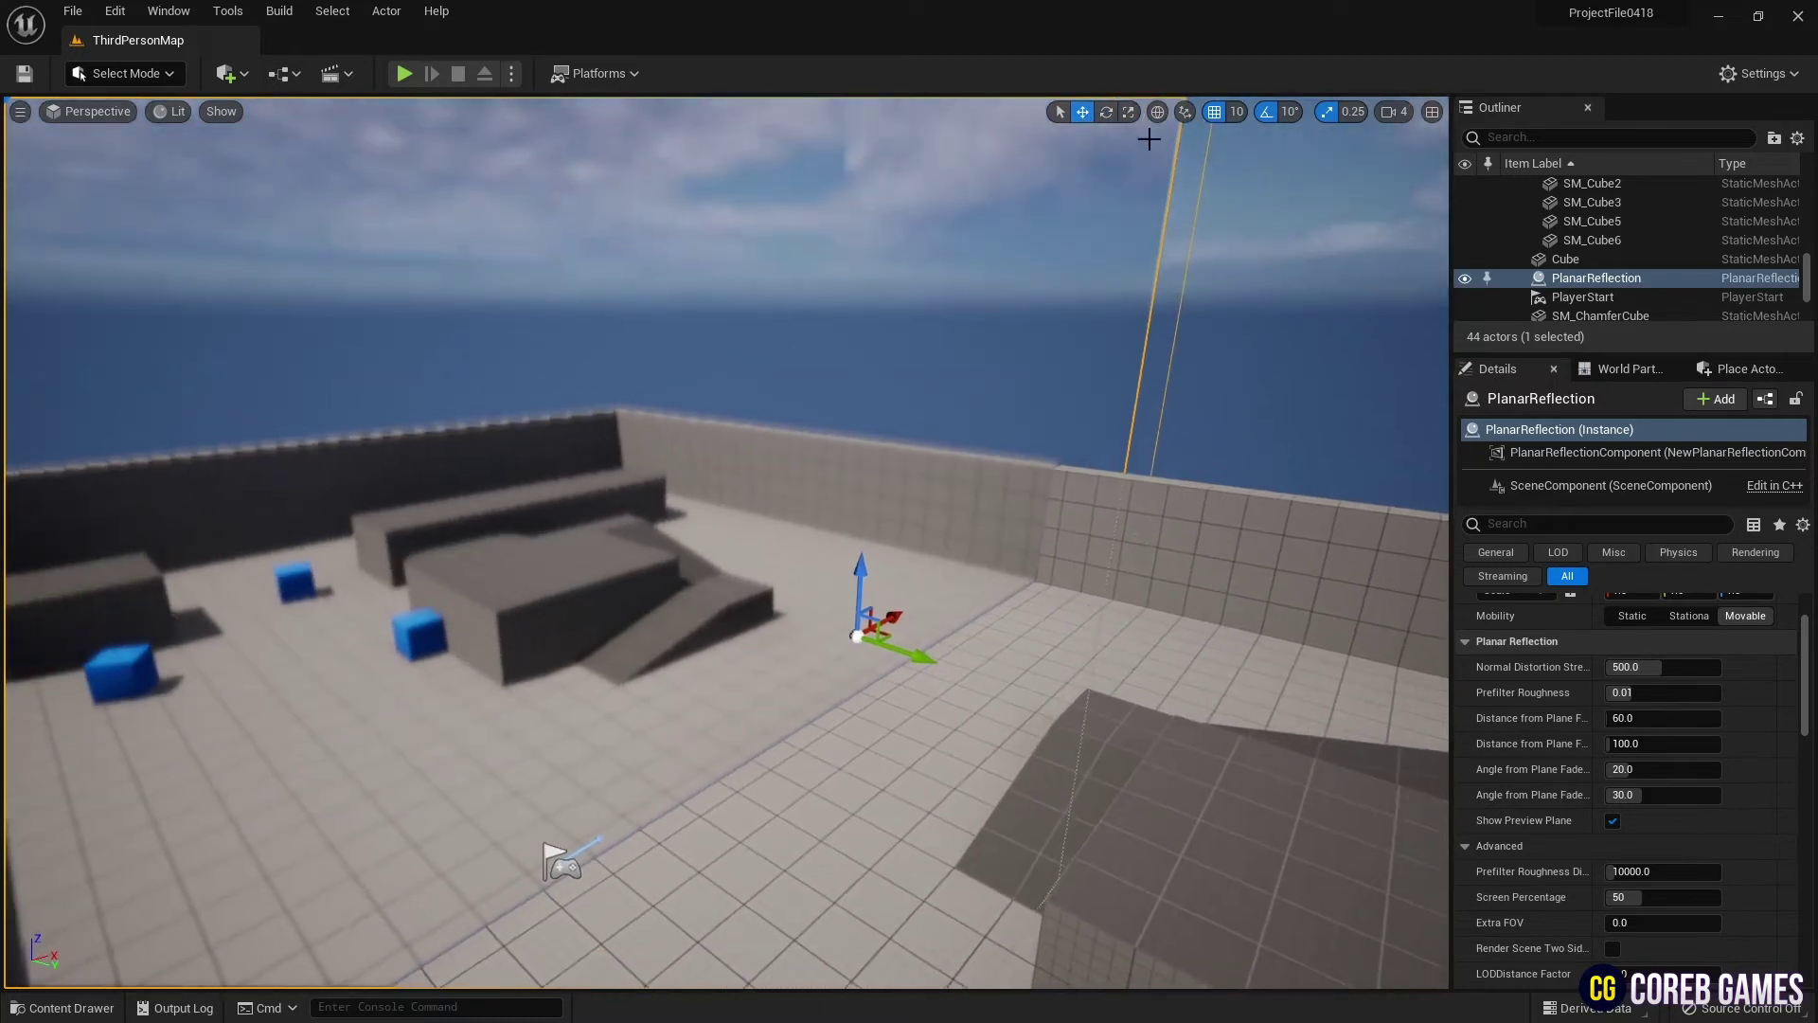
{"action": "mouse_move", "coordinate": [856, 673]}
{"action": "left_mouse_down"}
{"action": "mouse_move", "coordinate": [856, 644]}
{"action": "mouse_move", "coordinate": [859, 674]}
{"action": "left_mouse_up"}
{"action": "left_click_drag", "start_coordinate": [900, 614], "coordinate": [859, 636]}
{"action": "right_click_drag", "start_coordinate": [922, 554], "coordinate": [795, 611]}
Set the planar reflection's scale to 0.3 in X and 0.15 in Y.
{"action": "scroll", "coordinate": [1584, 606], "scroll_direction": "up", "scroll_amount": 2}
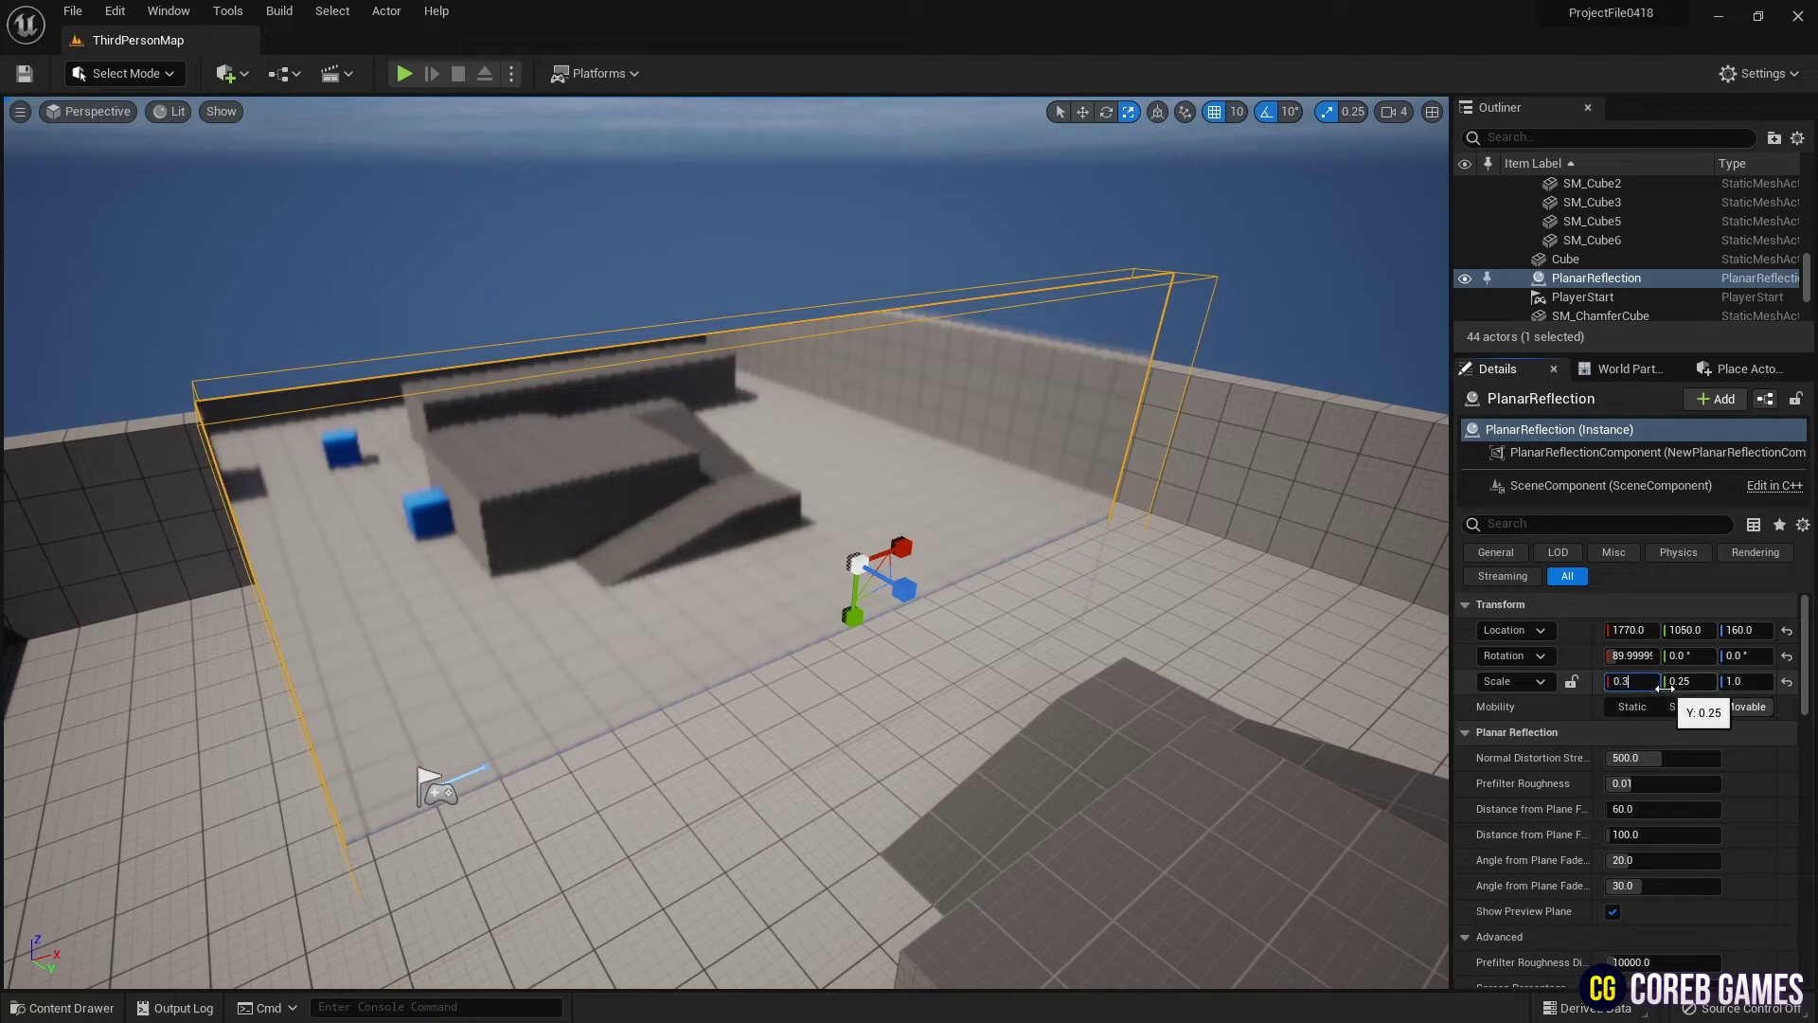
{"action": "key", "text": "Return"}
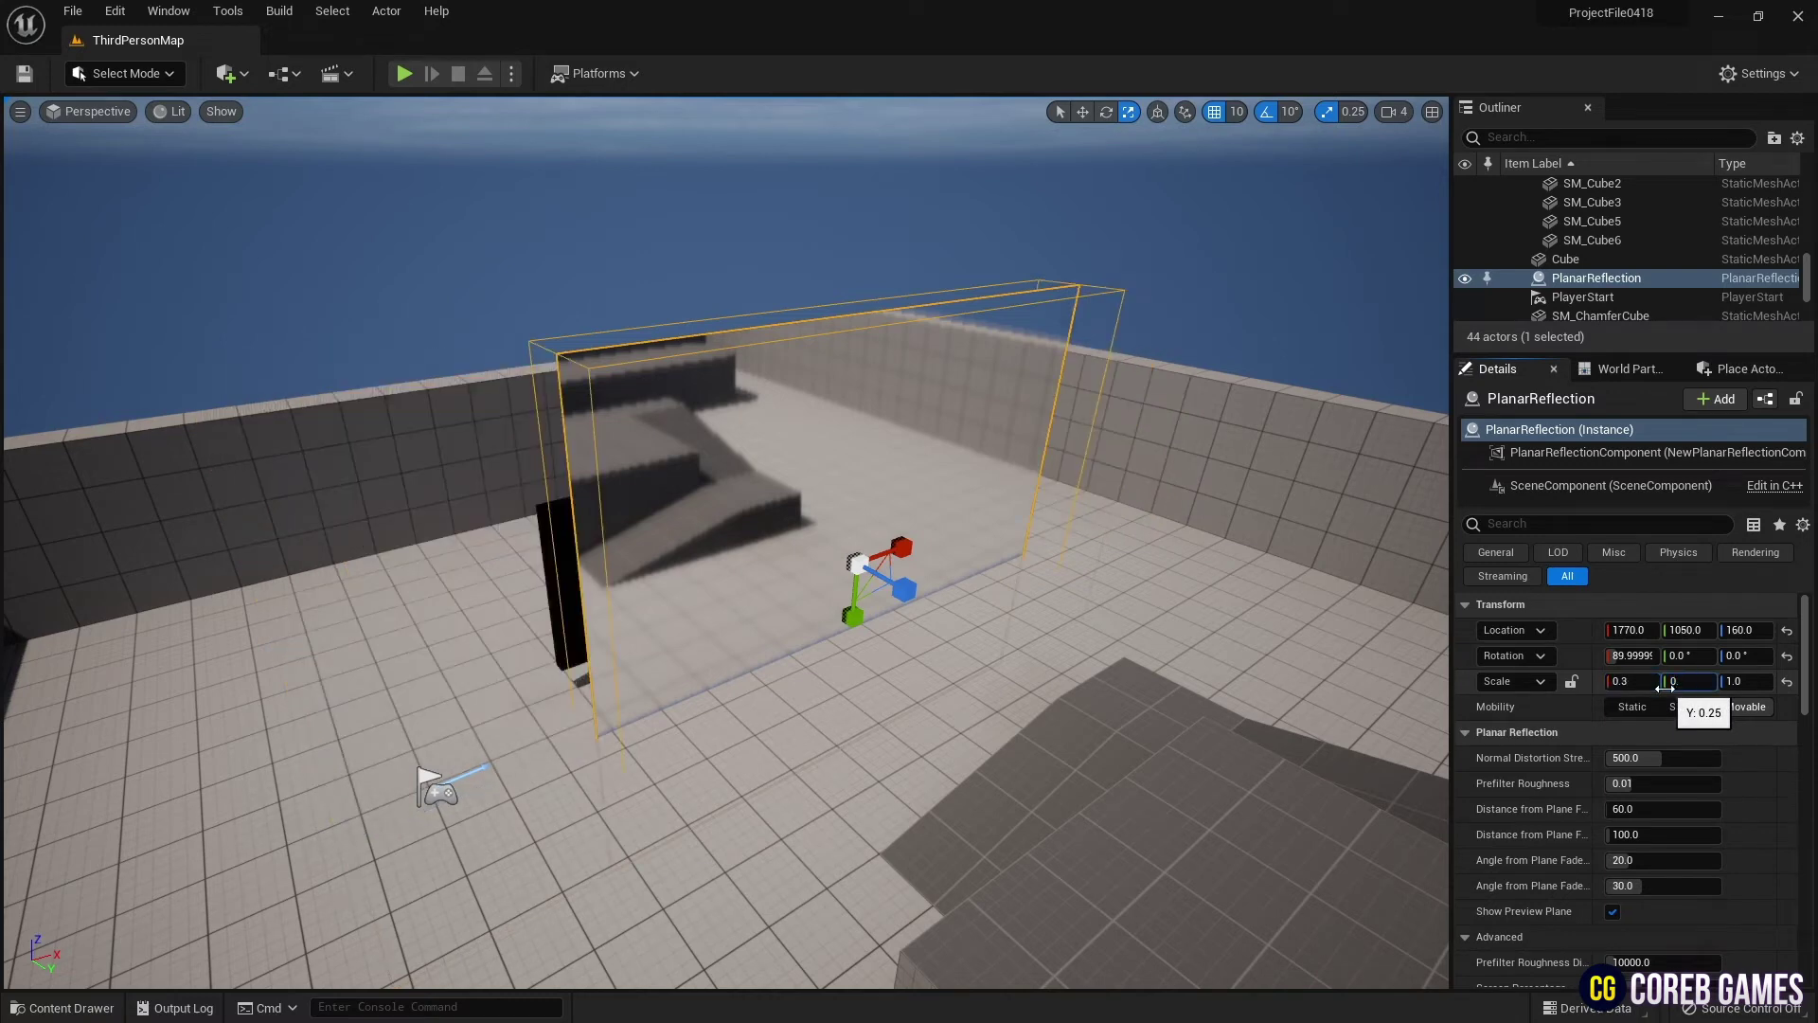
{"action": "key", "text": "Return"}
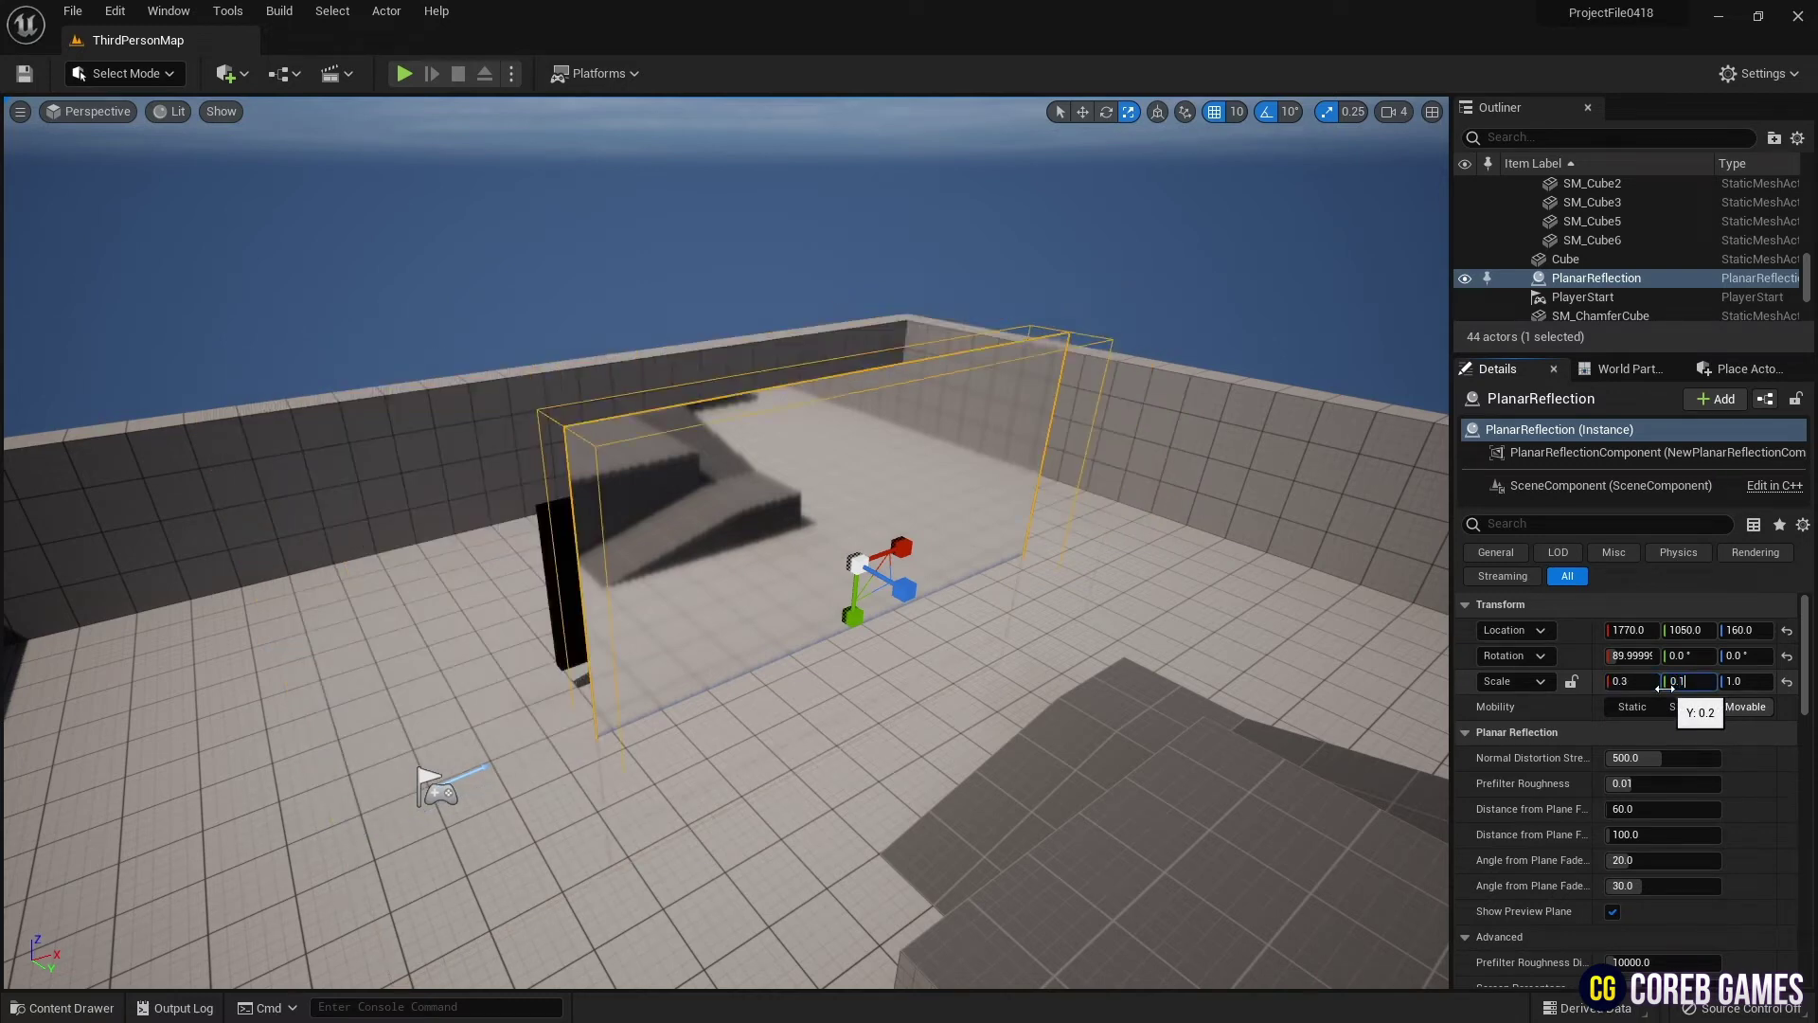
{"action": "key", "text": "Return"}
{"action": "type", "text": "0.15"}
{"action": "key", "text": "Return"}
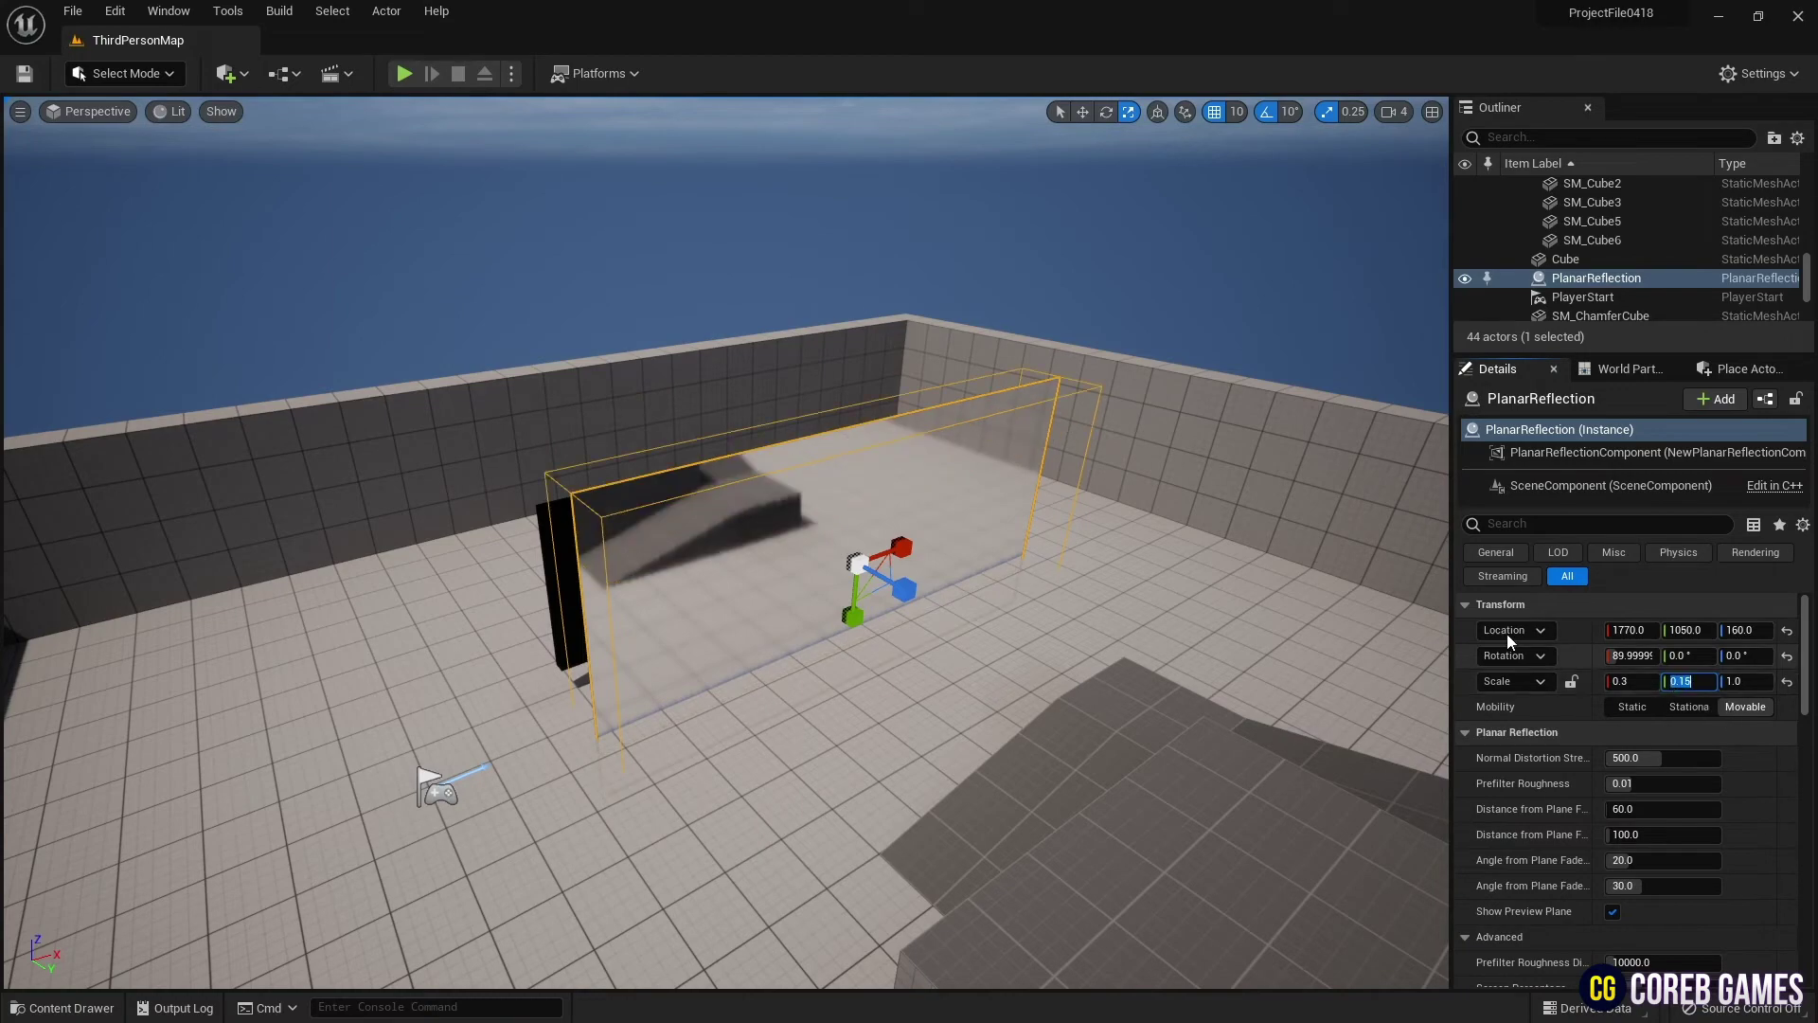
Align the planar reflection with the panel's front face and centre it along its length, at X 1660 and Y 920.
{"action": "right_click_drag", "start_coordinate": [1184, 531], "coordinate": [1354, 474]}
{"action": "left_click", "coordinate": [1084, 111]}
{"action": "right_click_drag", "start_coordinate": [1071, 360], "coordinate": [1061, 332]}
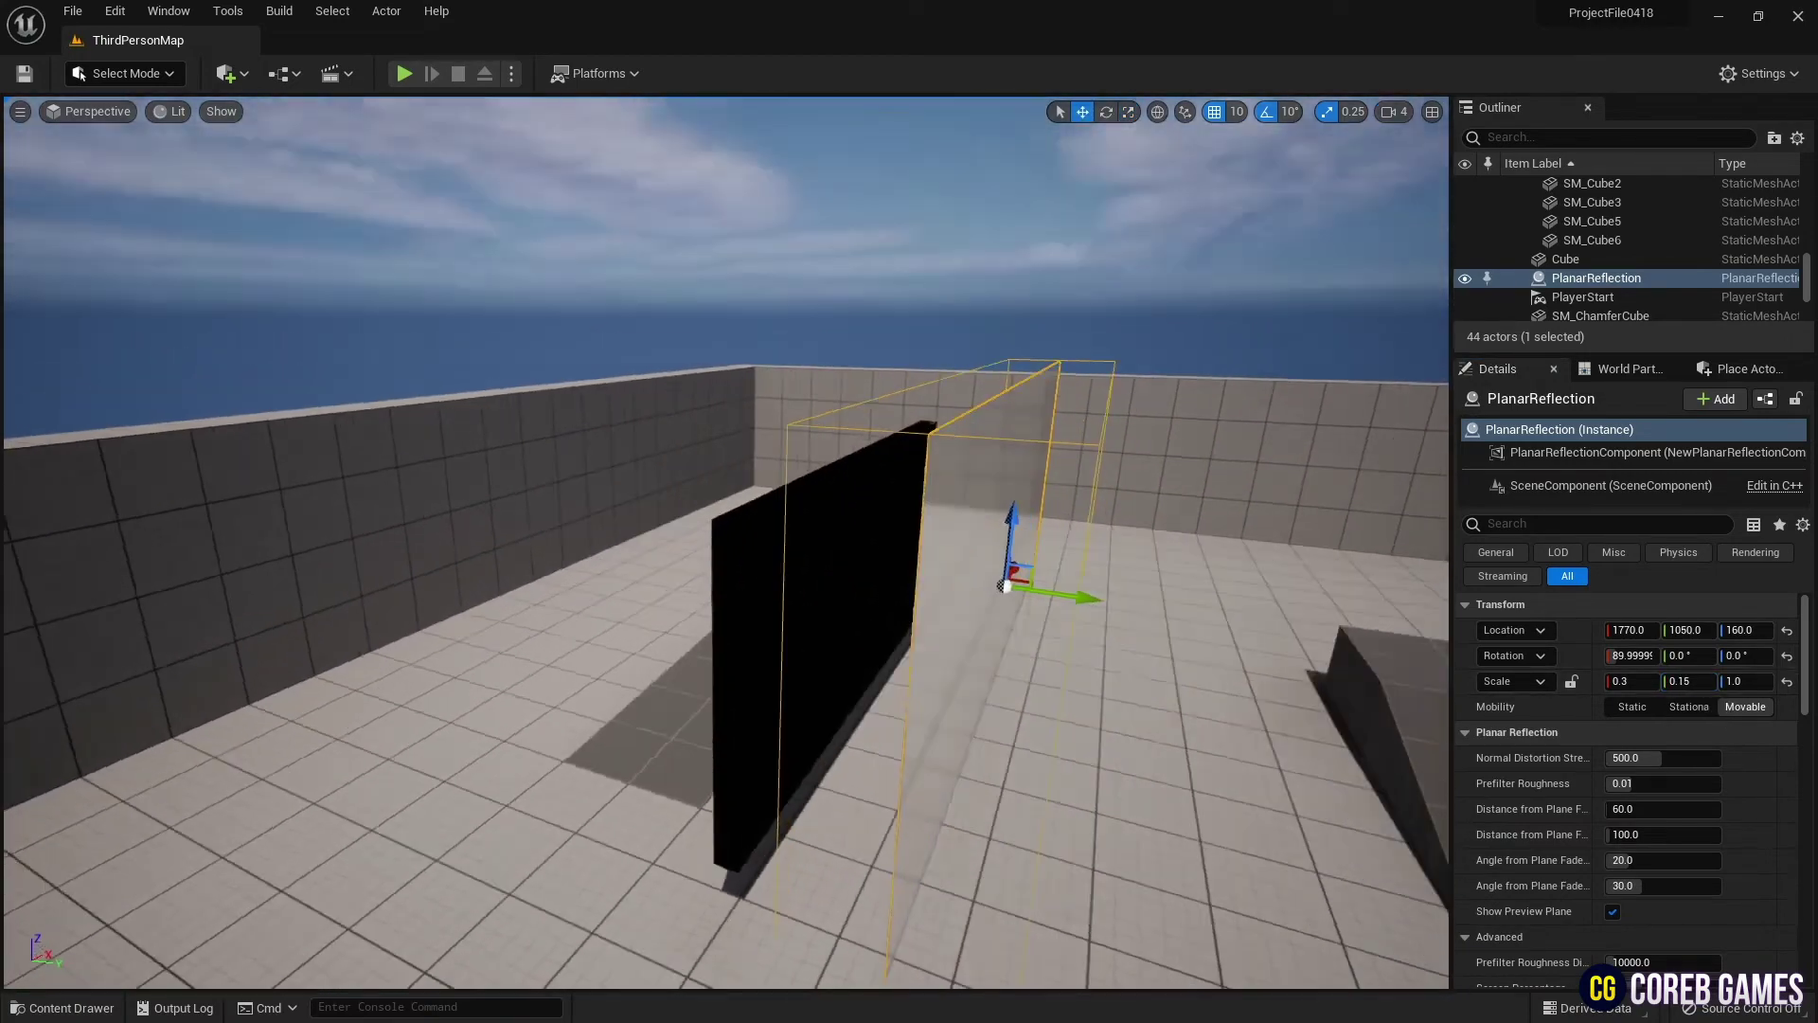
{"action": "mouse_move", "coordinate": [936, 472]}
{"action": "right_mouse_down"}
{"action": "mouse_move", "coordinate": [739, 483]}
{"action": "mouse_move", "coordinate": [936, 472]}
{"action": "right_mouse_up"}
{"action": "left_click_drag", "start_coordinate": [816, 449], "coordinate": [738, 445]}
{"action": "mouse_move", "coordinate": [739, 445]}
{"action": "right_mouse_down"}
{"action": "mouse_move", "coordinate": [644, 474]}
{"action": "mouse_move", "coordinate": [765, 454]}
{"action": "right_mouse_up"}
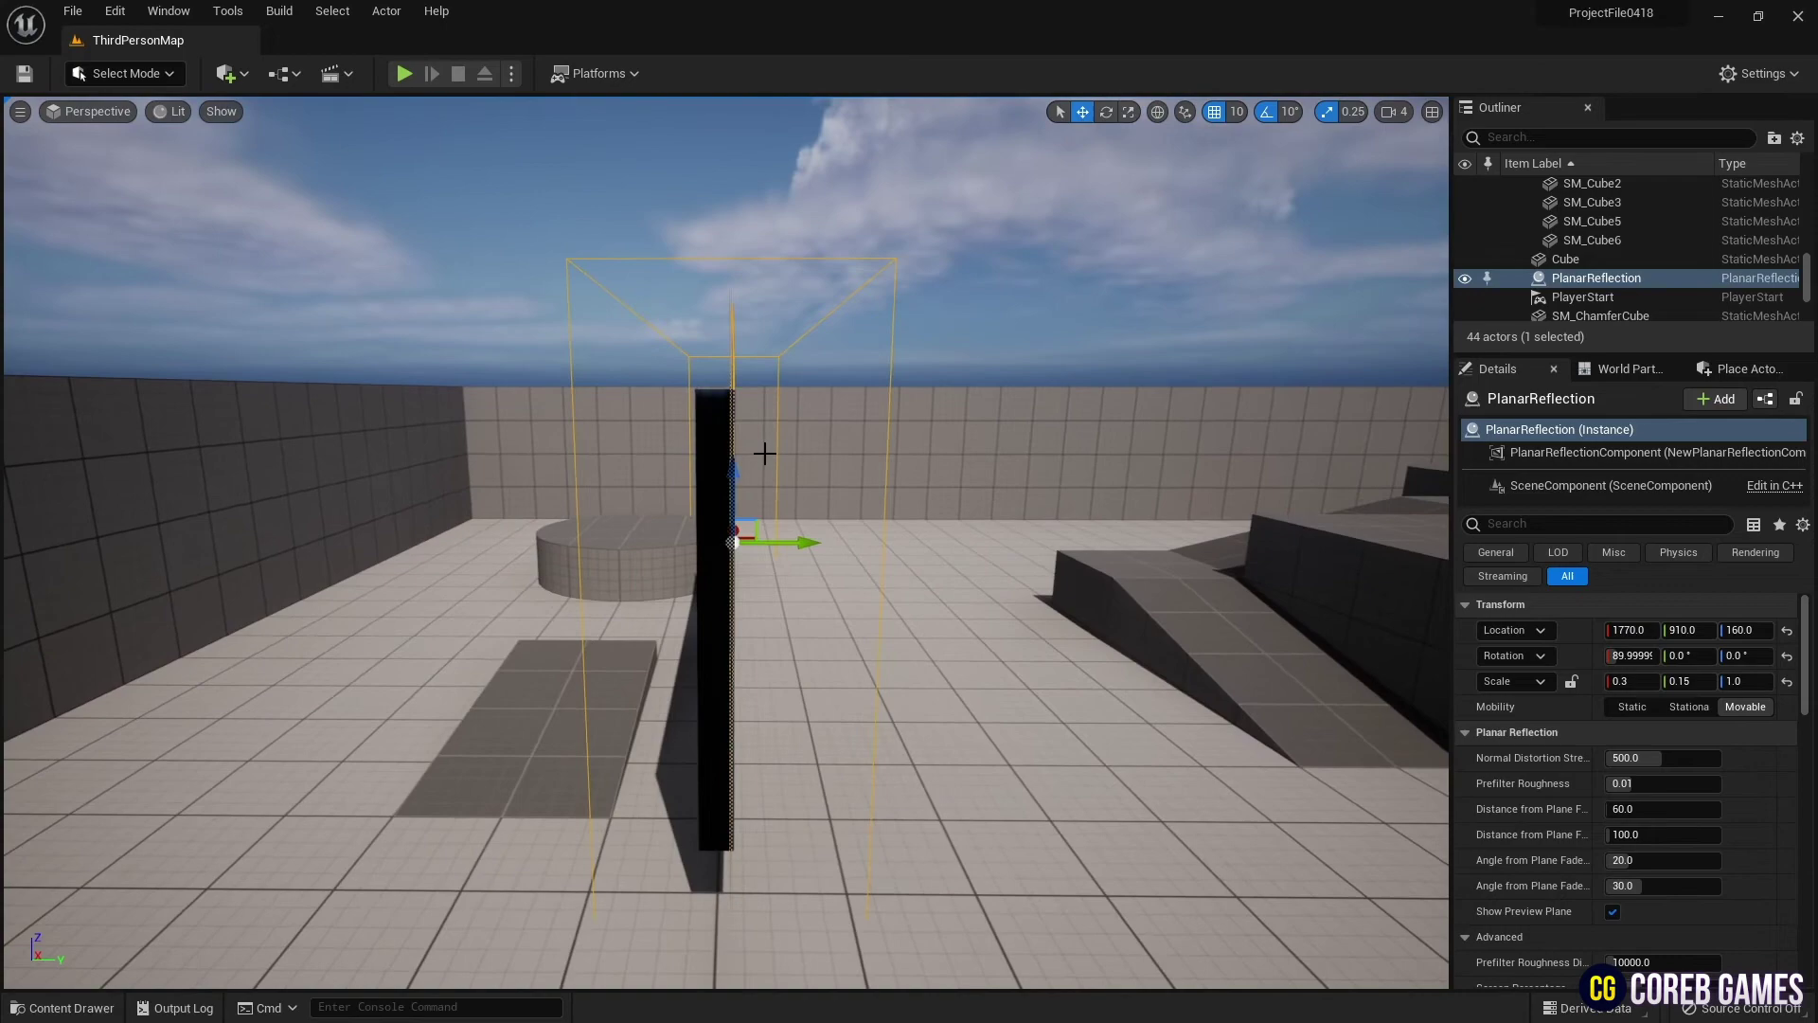
{"action": "left_click_drag", "start_coordinate": [789, 543], "coordinate": [800, 543]}
{"action": "right_click_drag", "start_coordinate": [800, 544], "coordinate": [530, 549]}
{"action": "left_click_drag", "start_coordinate": [1081, 522], "coordinate": [889, 525]}
{"action": "right_click_drag", "start_coordinate": [890, 524], "coordinate": [810, 544]}
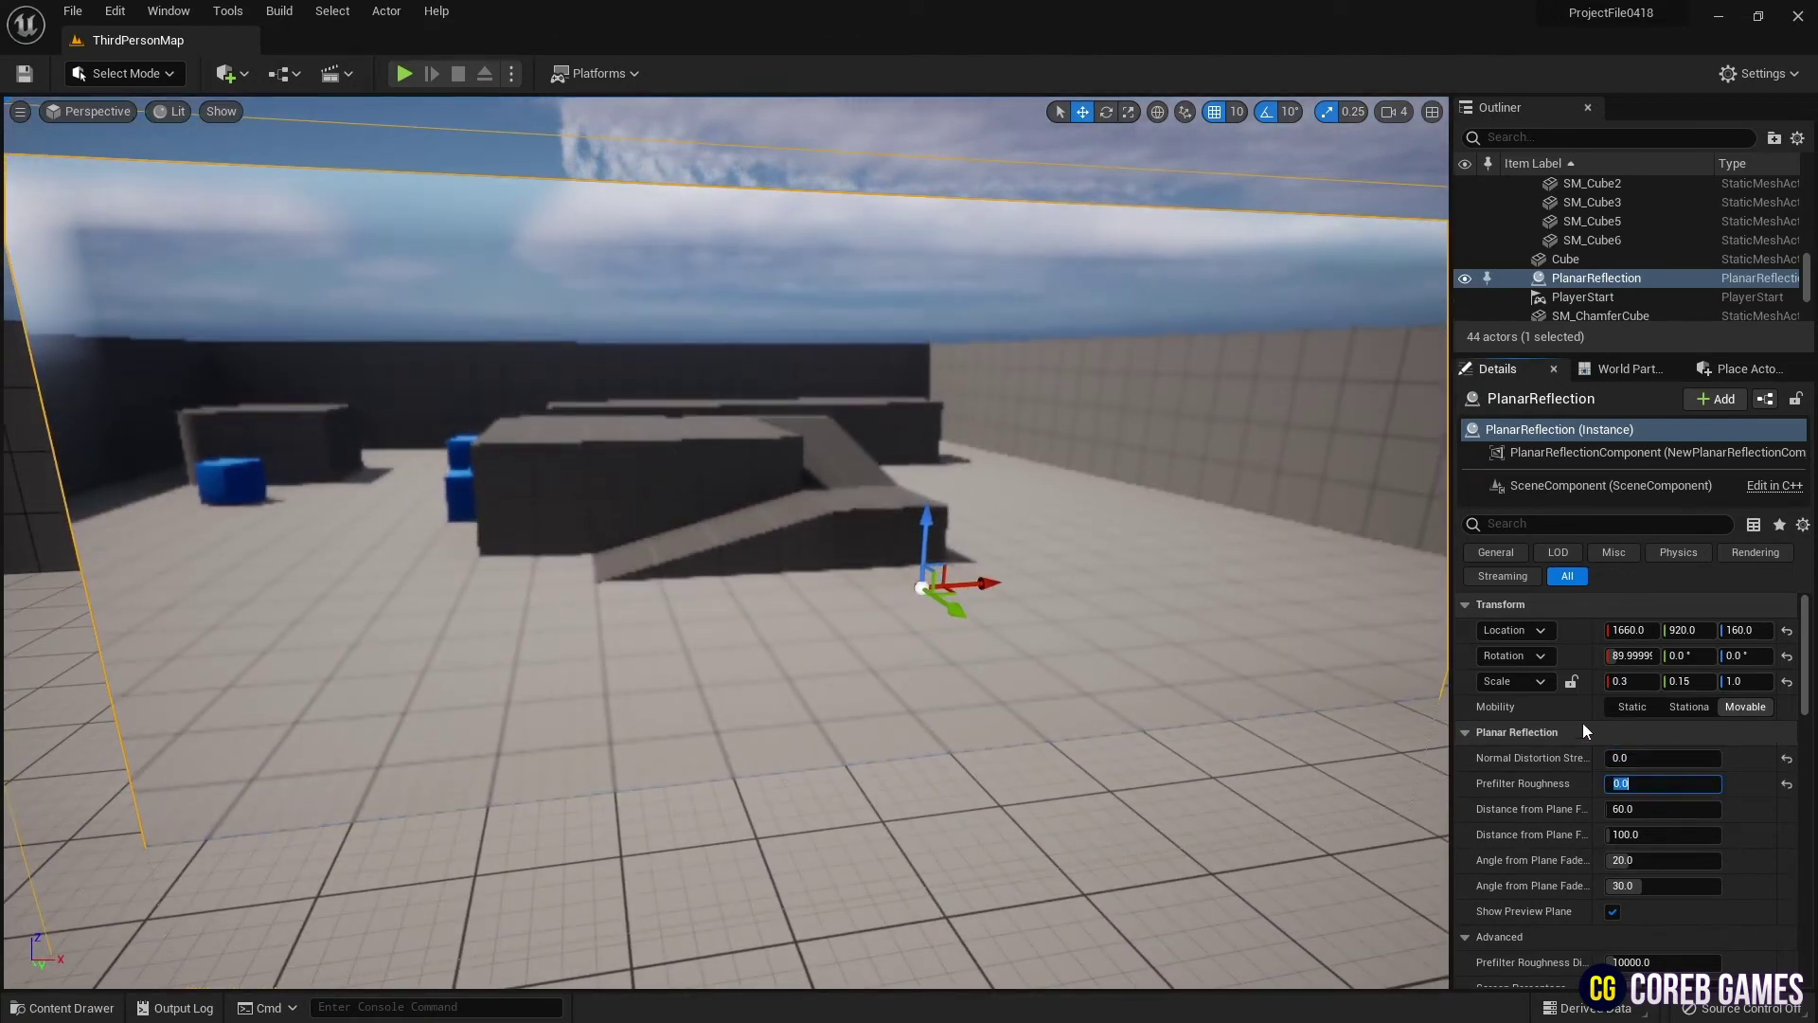
Set the reflection's Normal Distortion Strength and Prefilter Roughness to 0, and its two Distance from Plane Fadeout values to 0 and 200.
{"action": "scroll", "coordinate": [1643, 792], "scroll_direction": "down", "scroll_amount": 2}
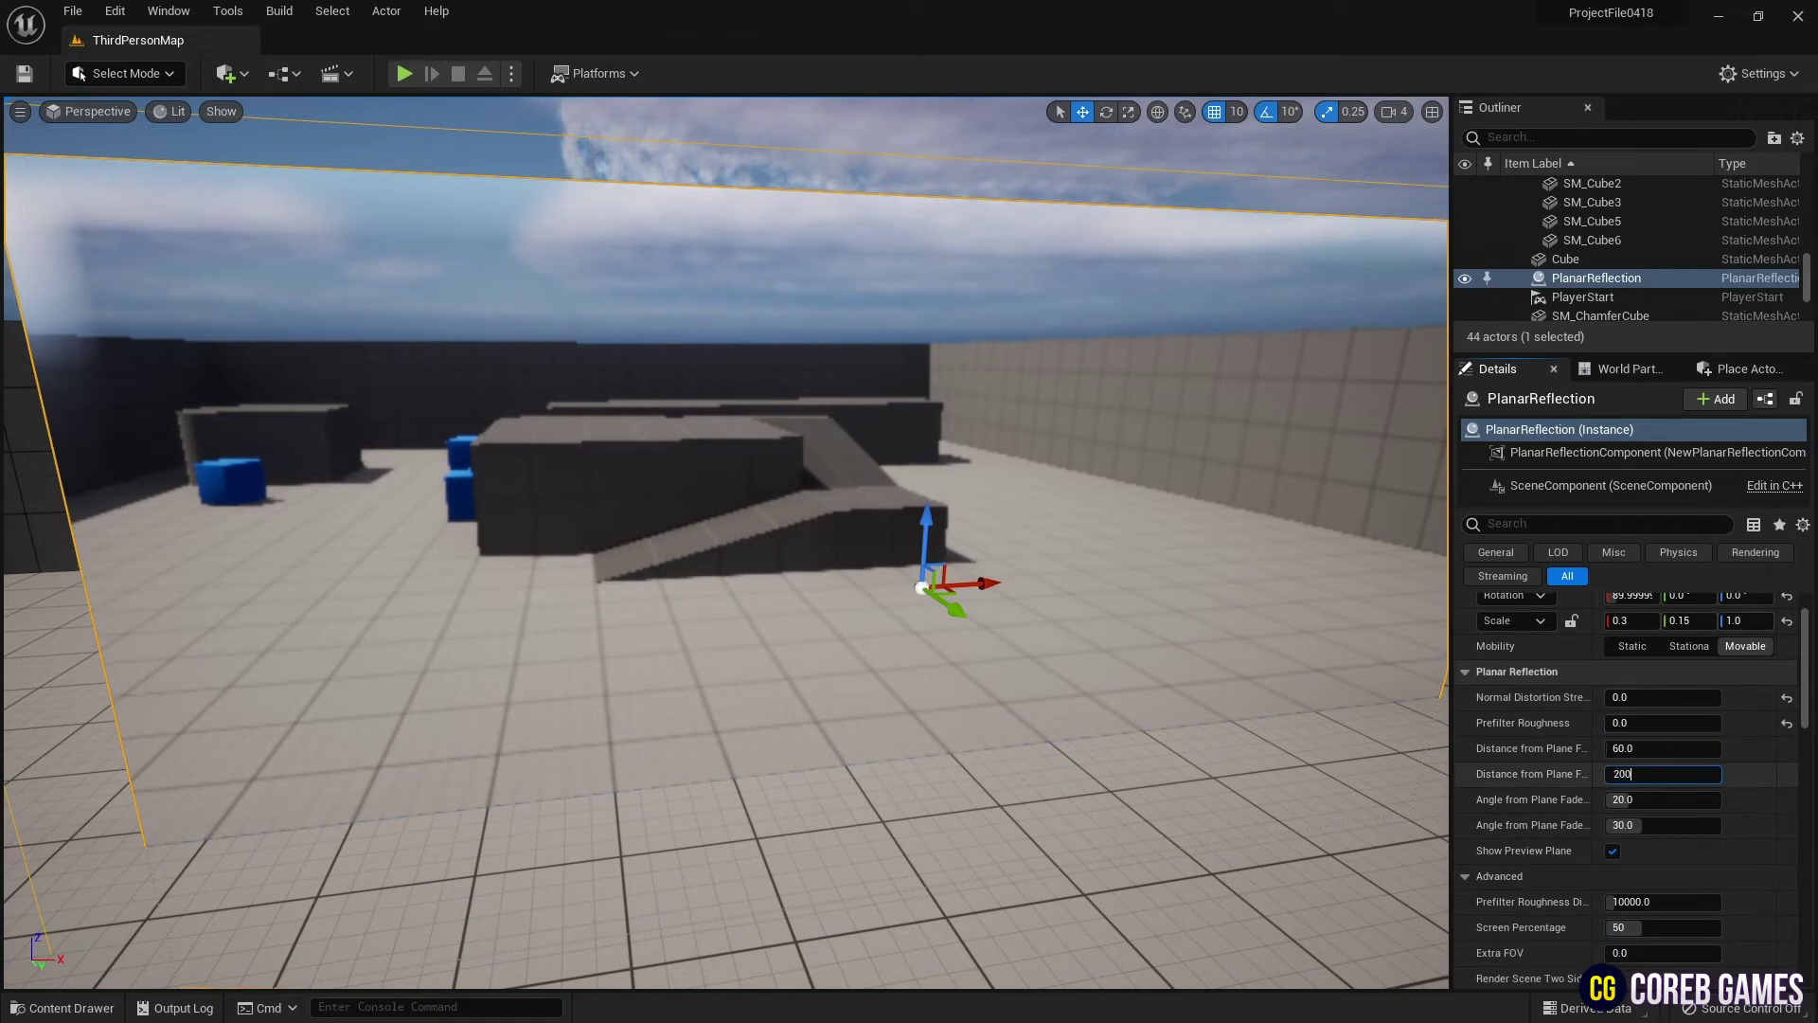
{"action": "key", "text": "Return"}
{"action": "left_click", "coordinate": [1649, 746]}
{"action": "type", "text": "-"}
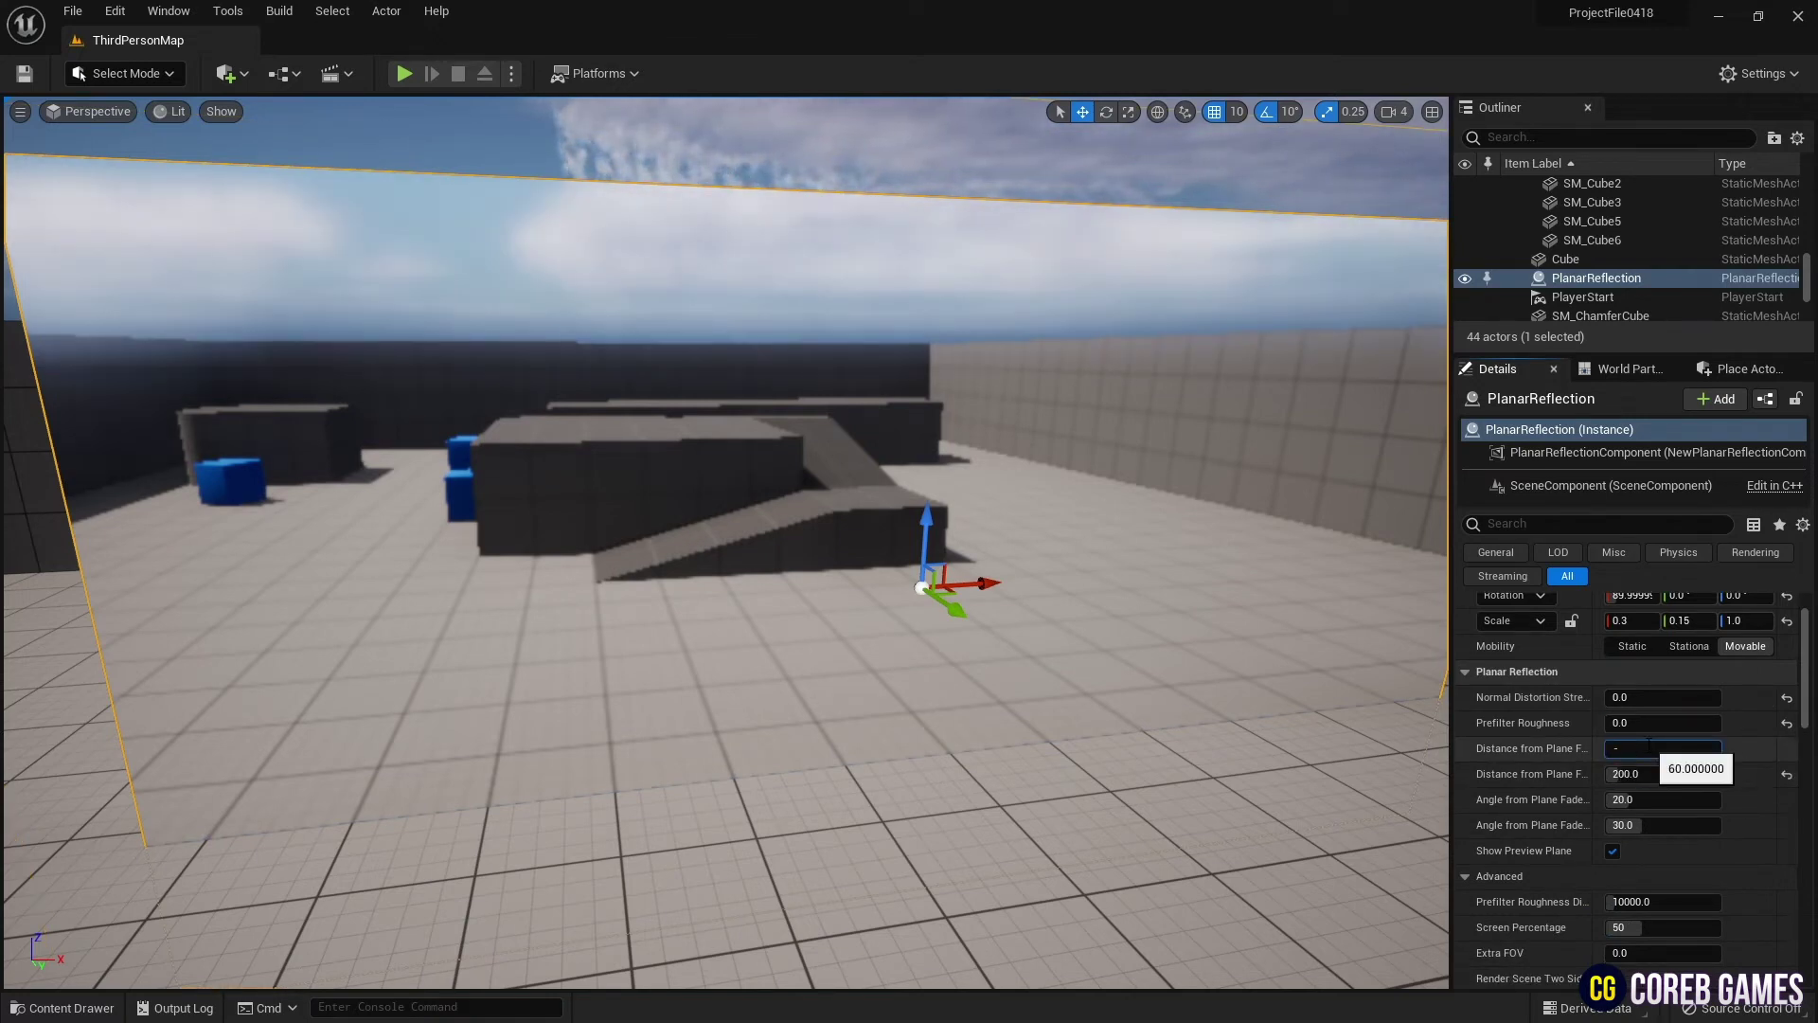
{"action": "type", "text": "0"}
{"action": "key", "text": "Return"}
Set the planar reflection's Screen Percentage to 100 and inspect the reflection from different angles.
{"action": "scroll", "coordinate": [1655, 753], "scroll_direction": "down", "scroll_amount": 5}
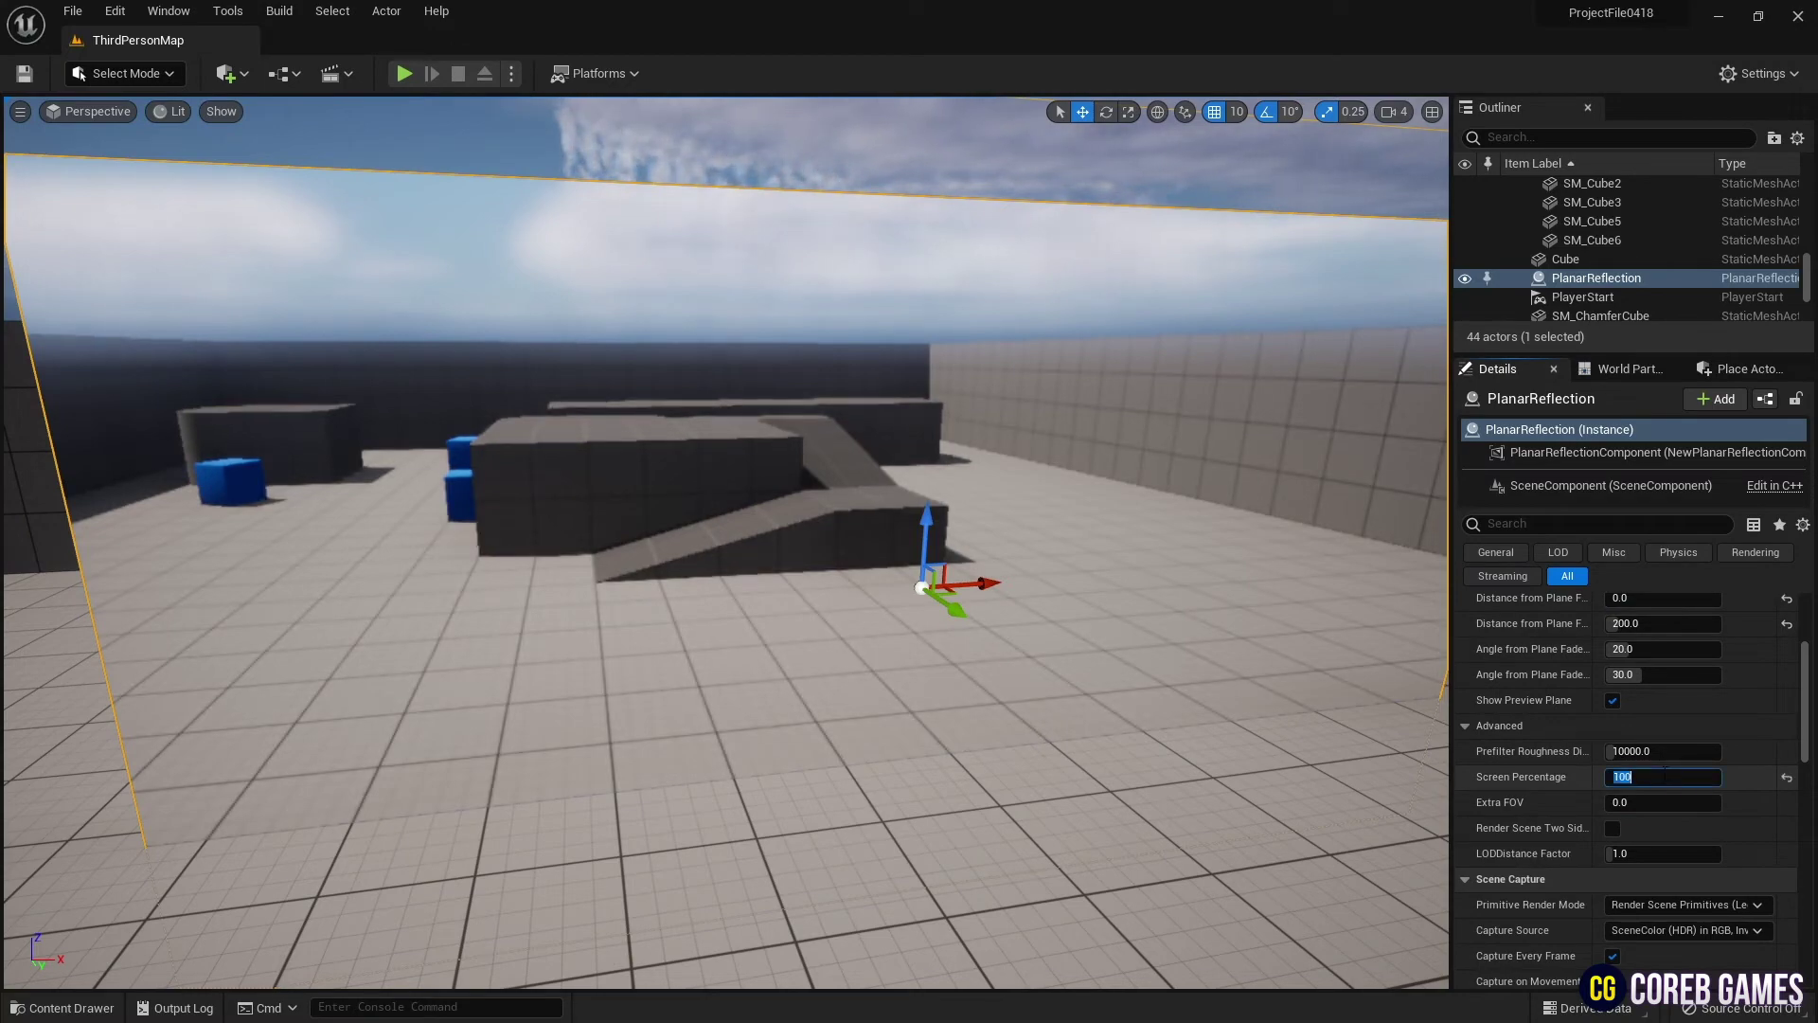
{"action": "scroll", "coordinate": [975, 544], "scroll_direction": "down", "scroll_amount": 3}
{"action": "scroll", "coordinate": [947, 564], "scroll_direction": "up", "scroll_amount": 3}
{"action": "right_click_drag", "start_coordinate": [925, 578], "coordinate": [814, 540]}
{"action": "right_click_drag", "start_coordinate": [588, 549], "coordinate": [516, 601]}
{"action": "scroll", "coordinate": [588, 549], "scroll_direction": "down", "scroll_amount": 2}
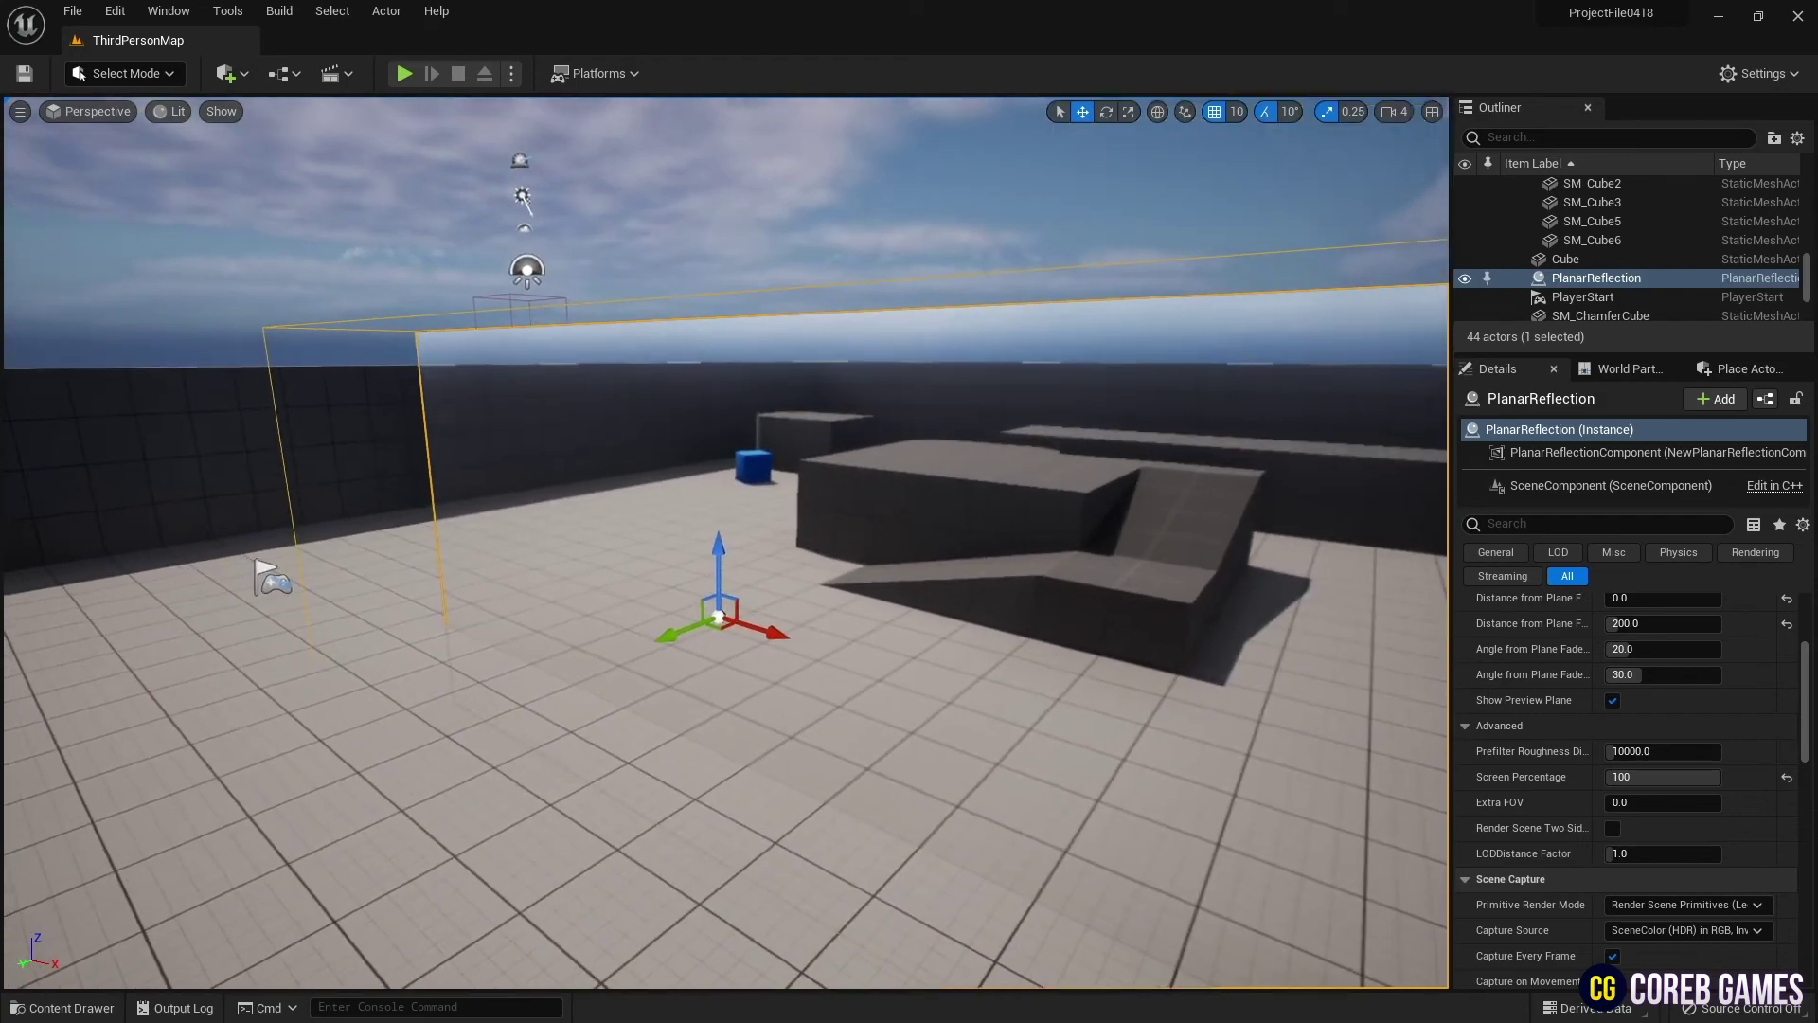
{"action": "scroll", "coordinate": [588, 549], "scroll_direction": "up", "scroll_amount": 3}
{"action": "right_click_drag", "start_coordinate": [588, 548], "coordinate": [720, 492]}
{"action": "right_click_drag", "start_coordinate": [833, 547], "coordinate": [833, 548]}
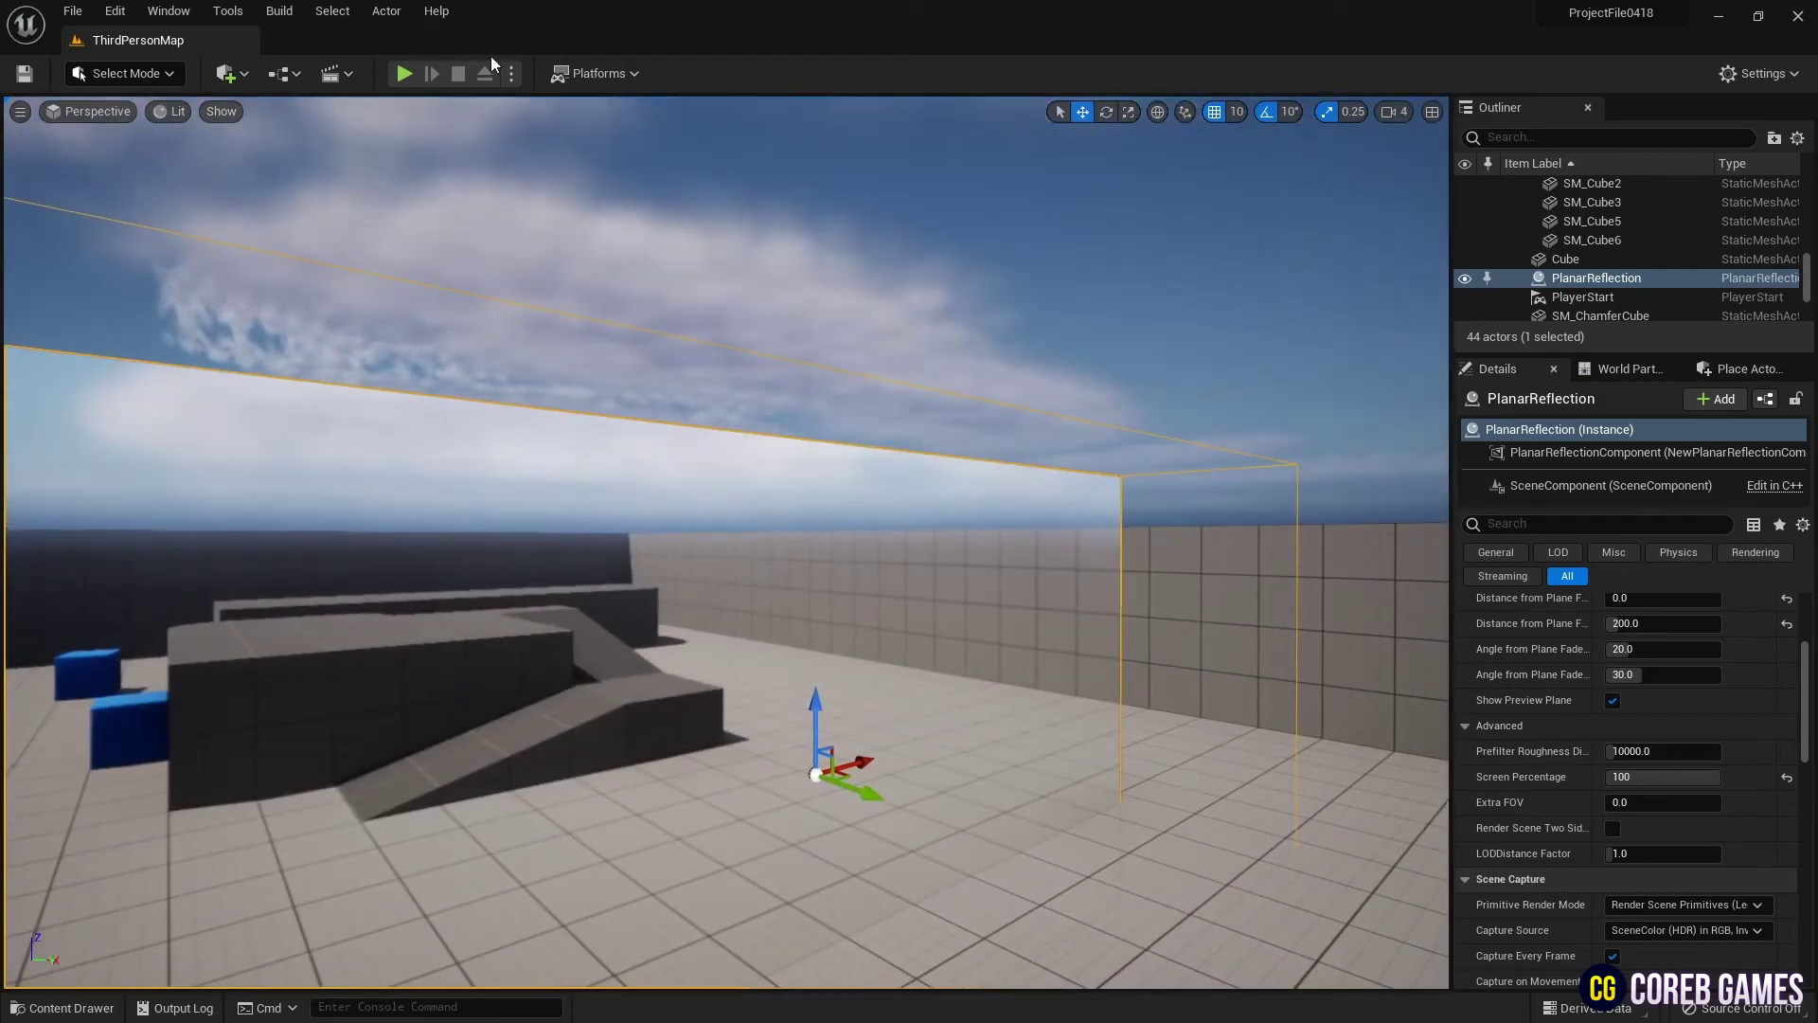
Play the level and walk the character toward the mirror to test its reflection.
{"action": "left_click", "coordinate": [405, 73]}
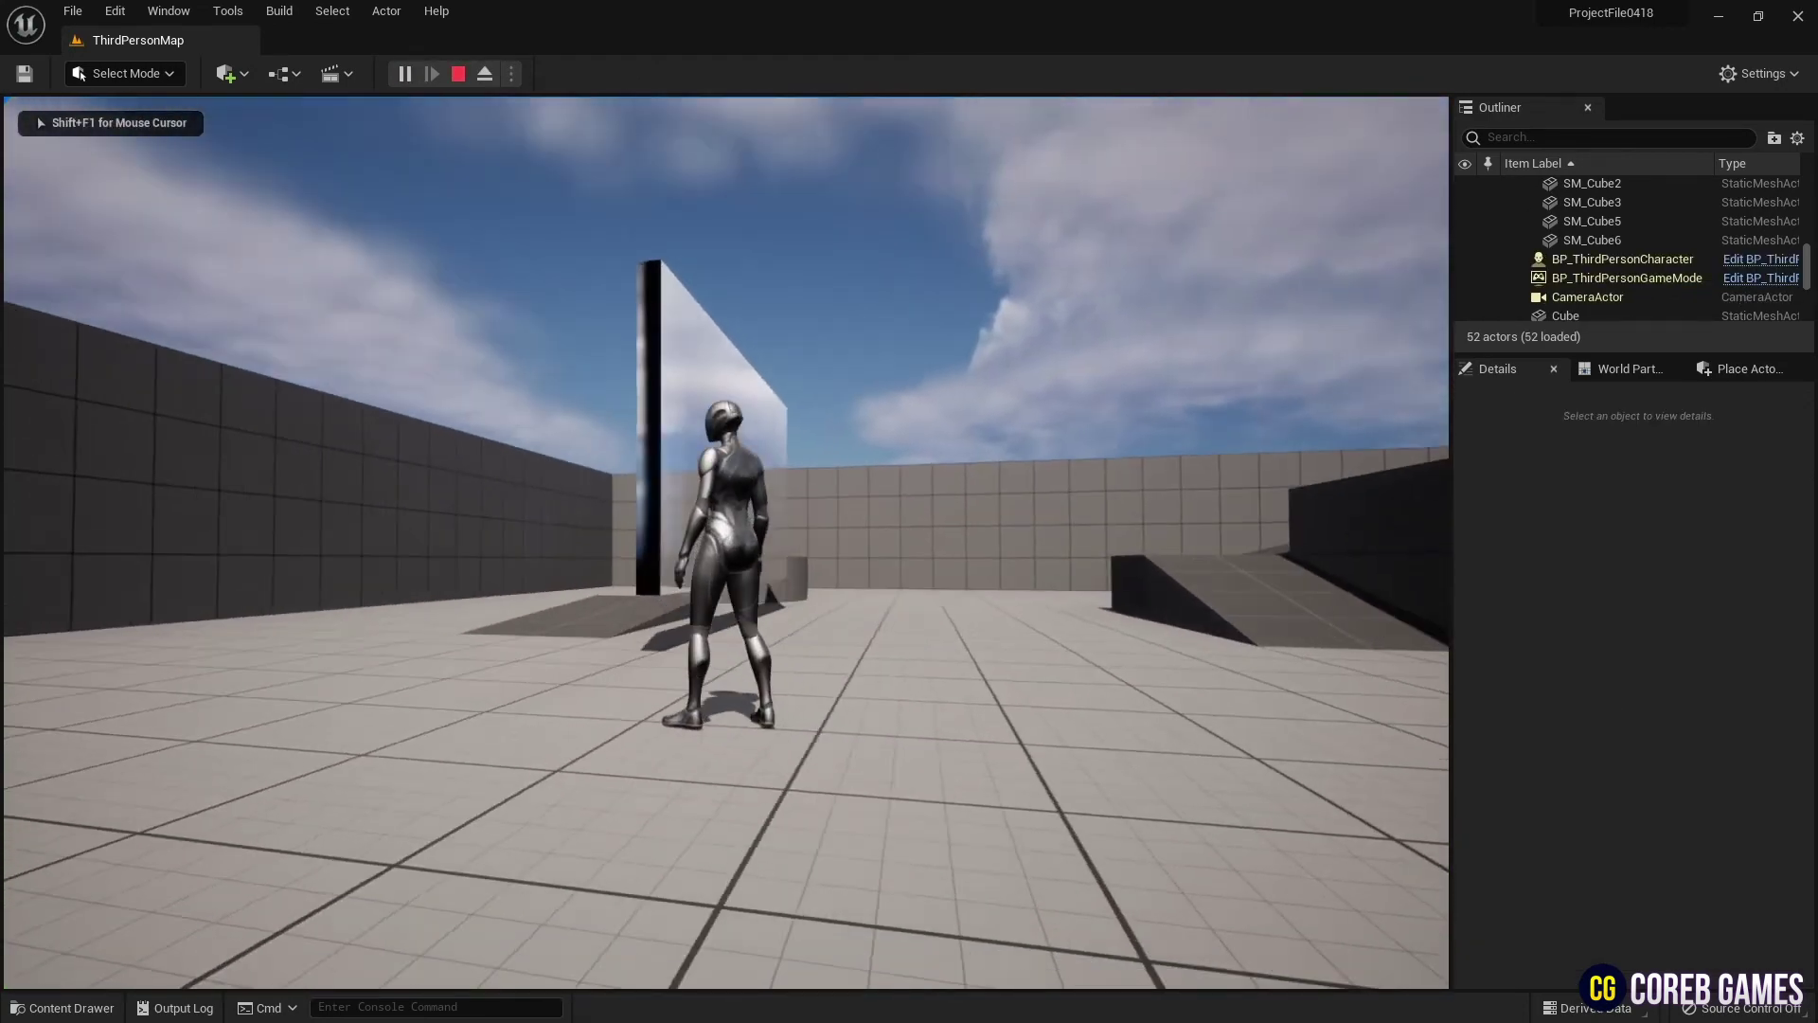
{"action": "key", "text": "d"}
{"action": "key", "text": "w"}
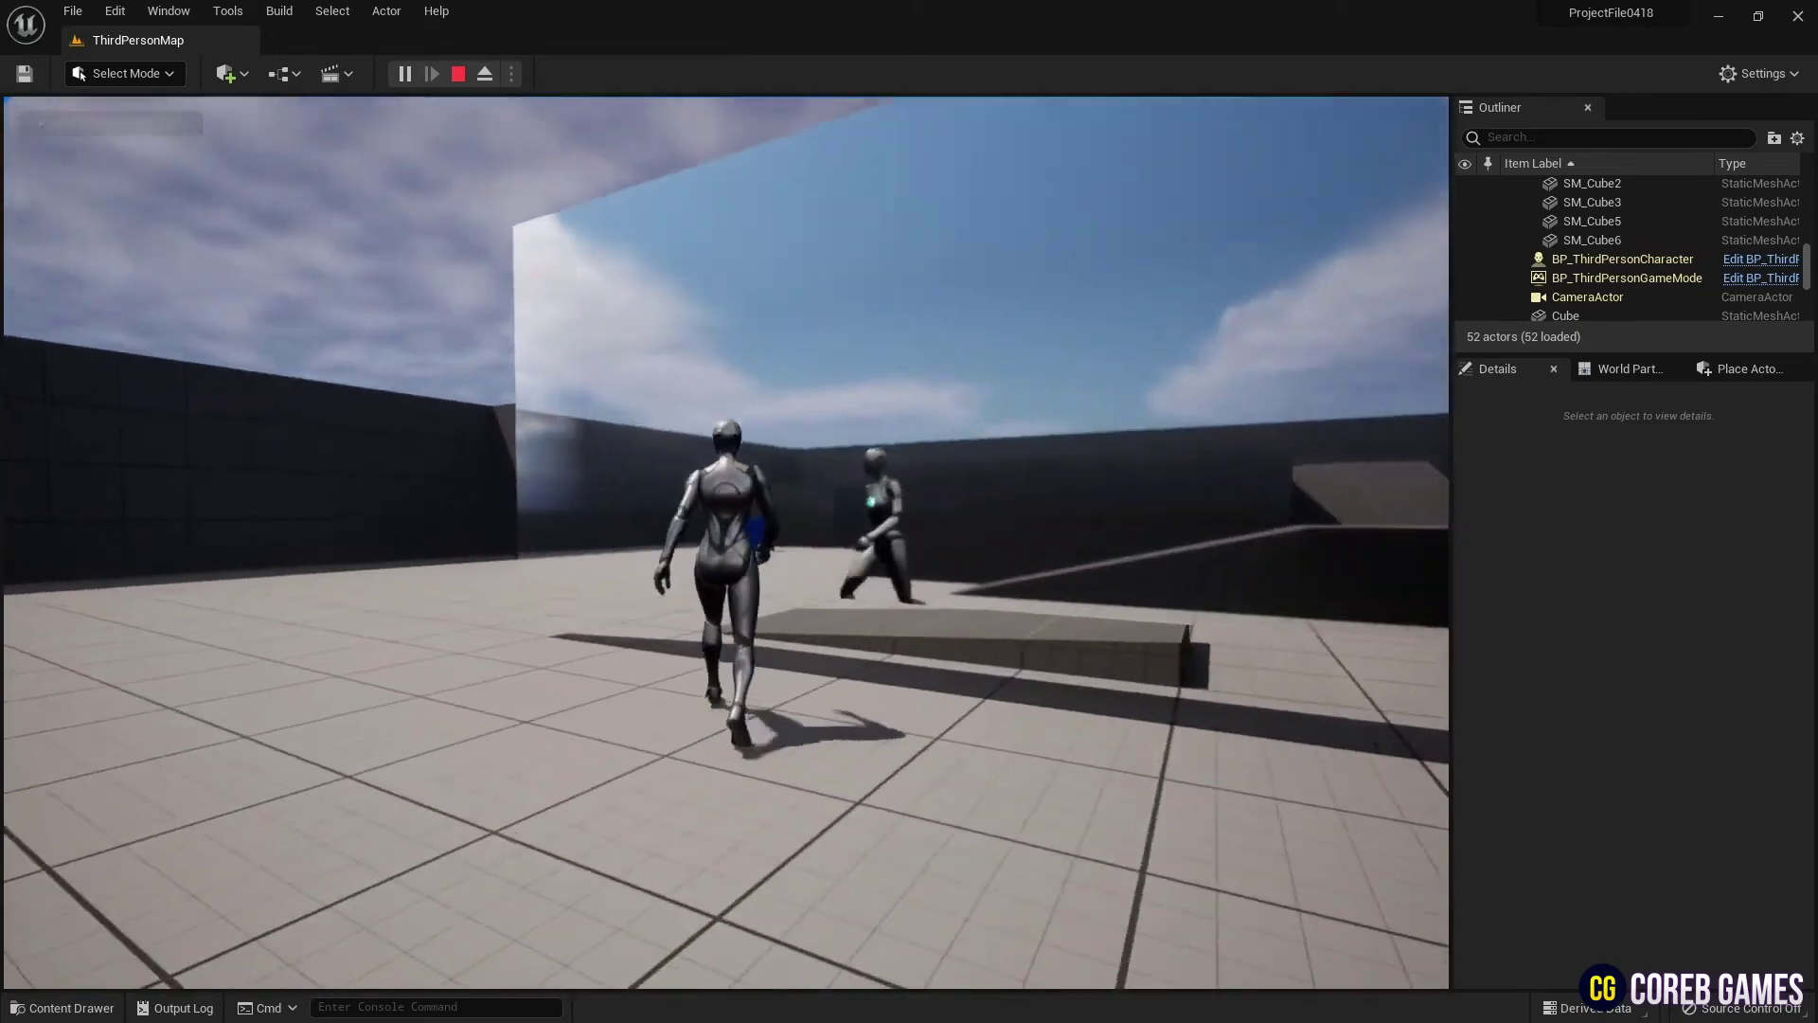